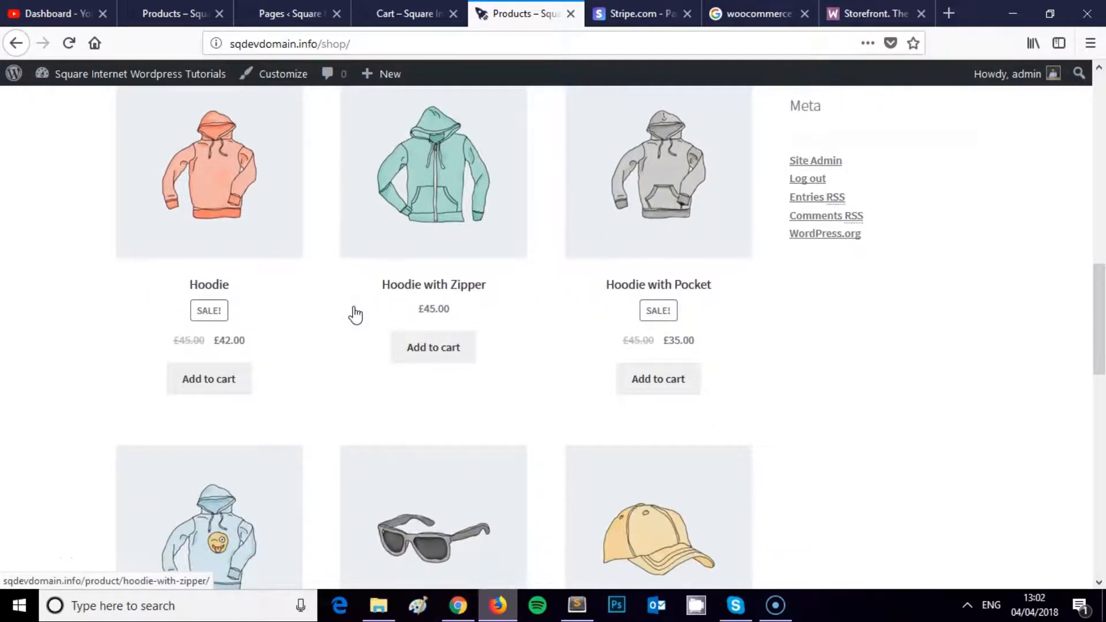
Step: Scroll back to the top of the shop page, then view the Storefront theme page on woocommerce.com
scroll(353, 314, up, 12)
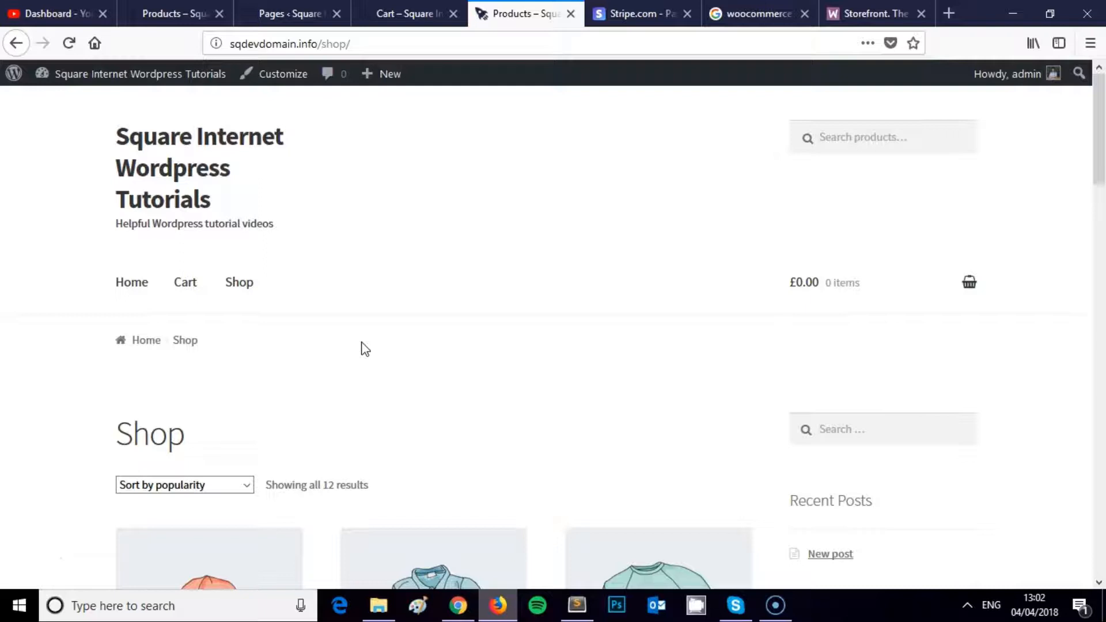
click(343, 354)
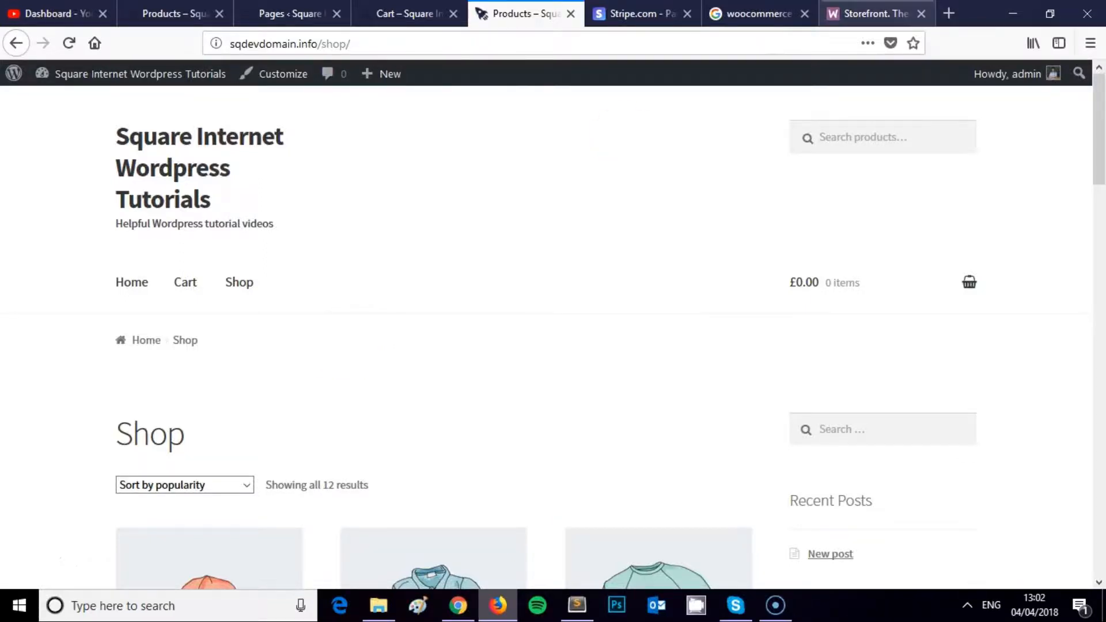
click(872, 13)
click(501, 202)
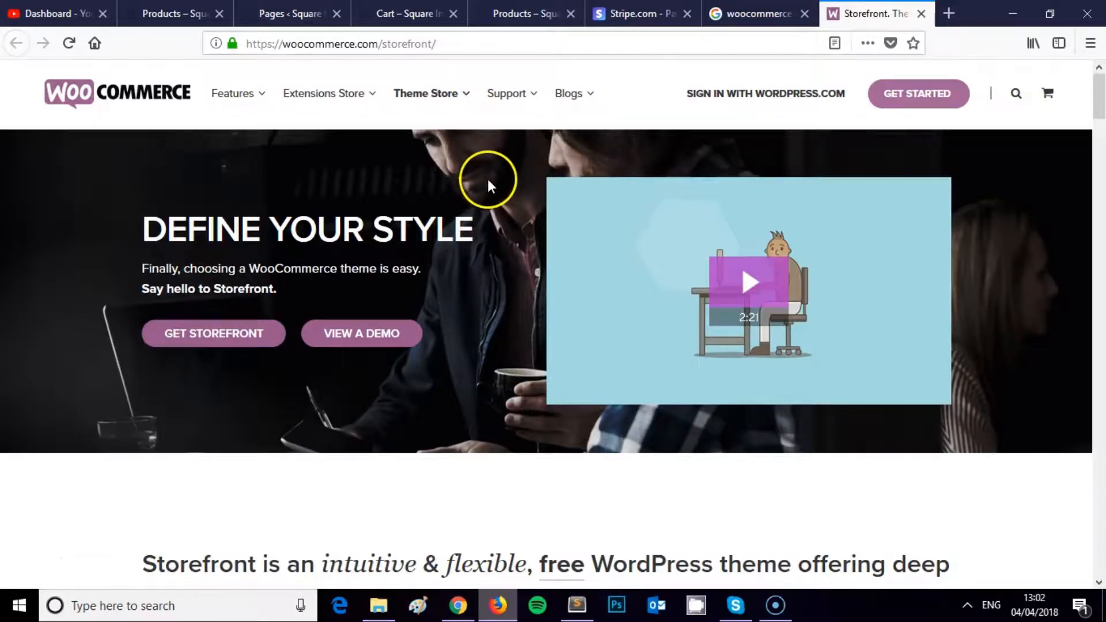
scroll(473, 199, down, 5)
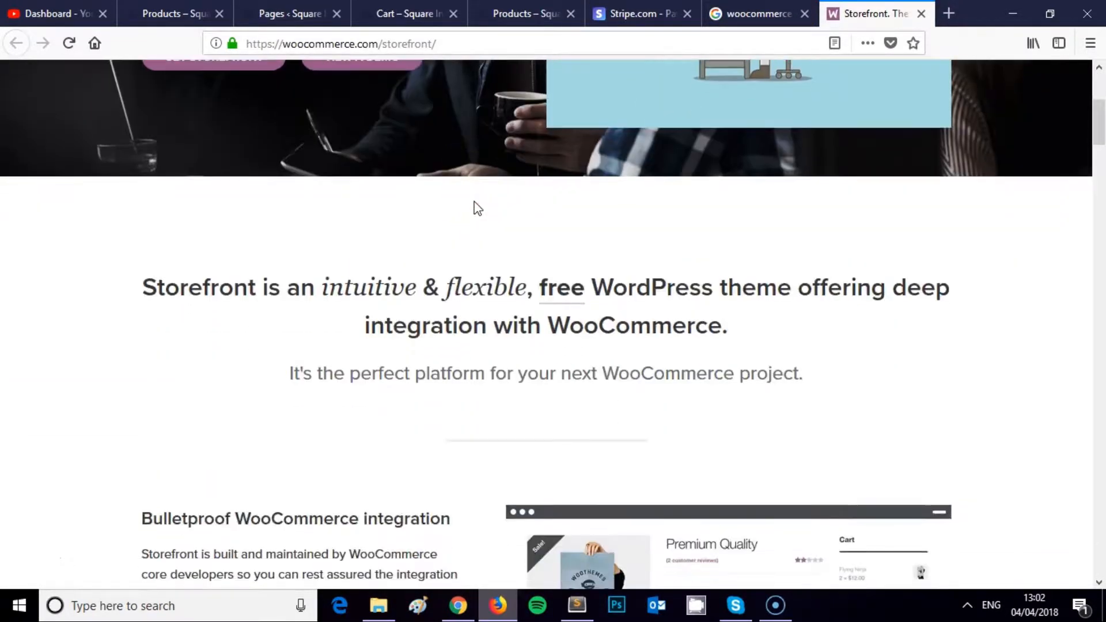
scroll(478, 207, up, 5)
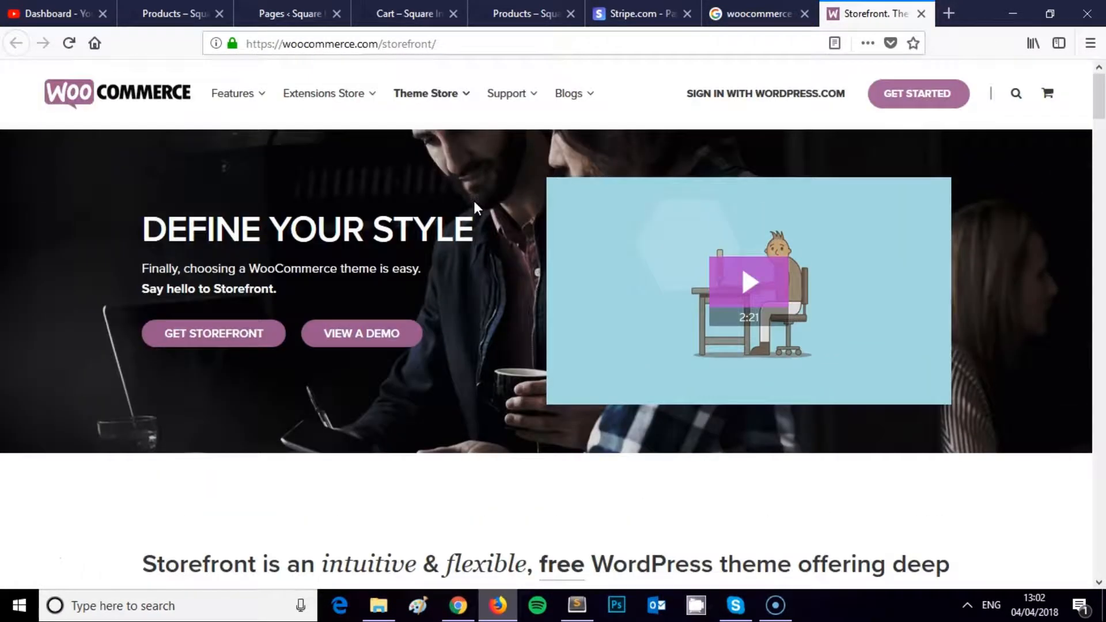
Step: Switch between the Pages, Cart and Shop tabs and scroll through the shop's product listing
click(291, 13)
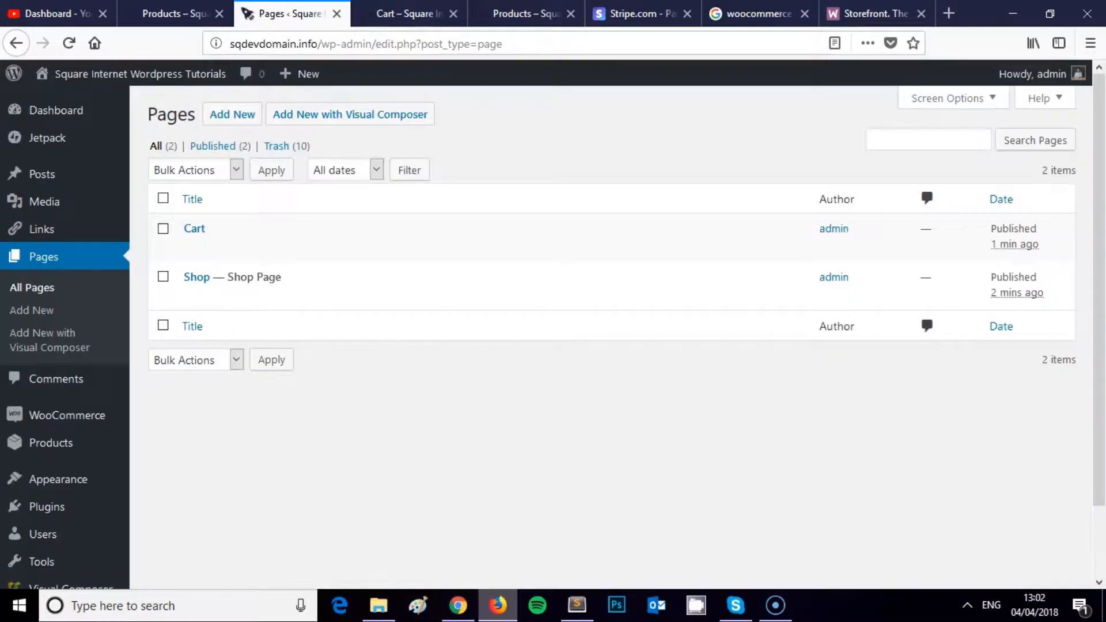
click(406, 13)
click(514, 10)
scroll(501, 173, down, 8)
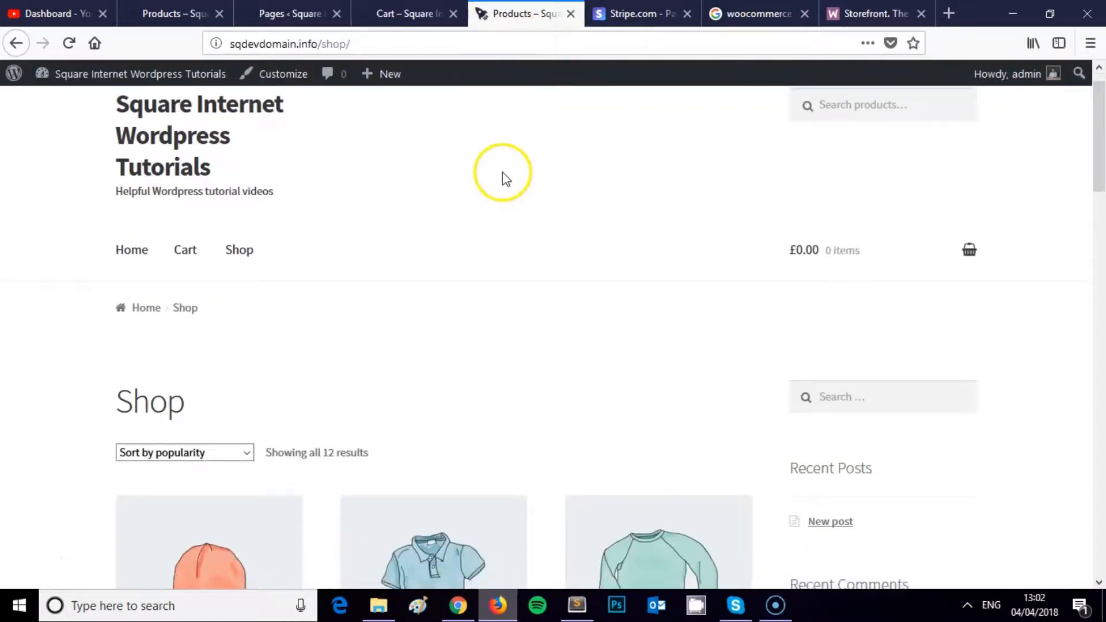
scroll(681, 300, down, 15)
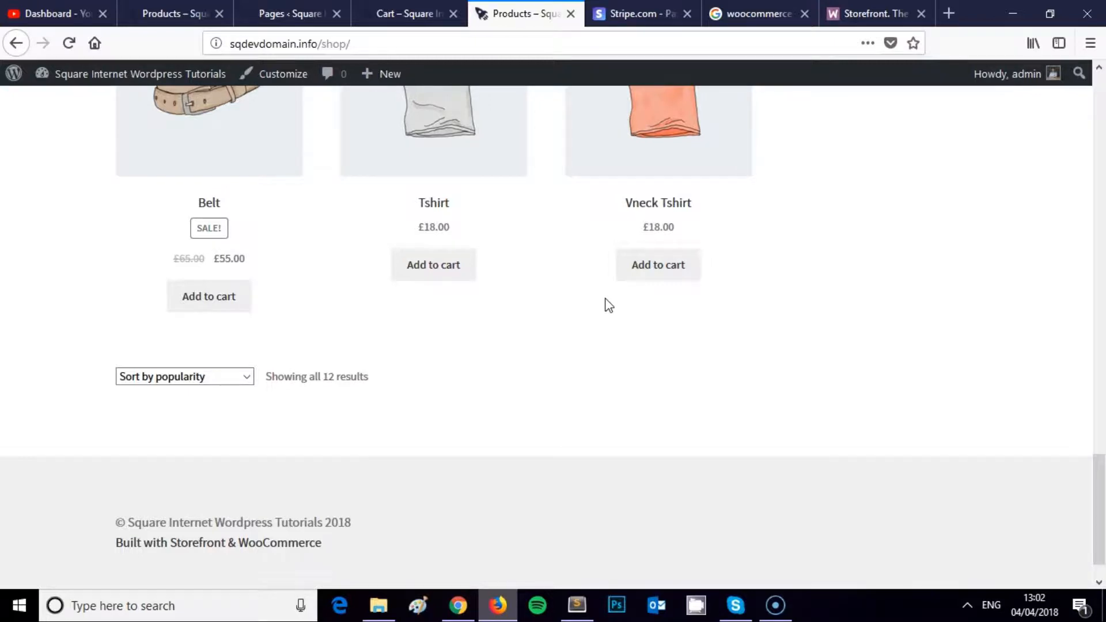
scroll(607, 304, up, 10)
scroll(550, 269, up, 10)
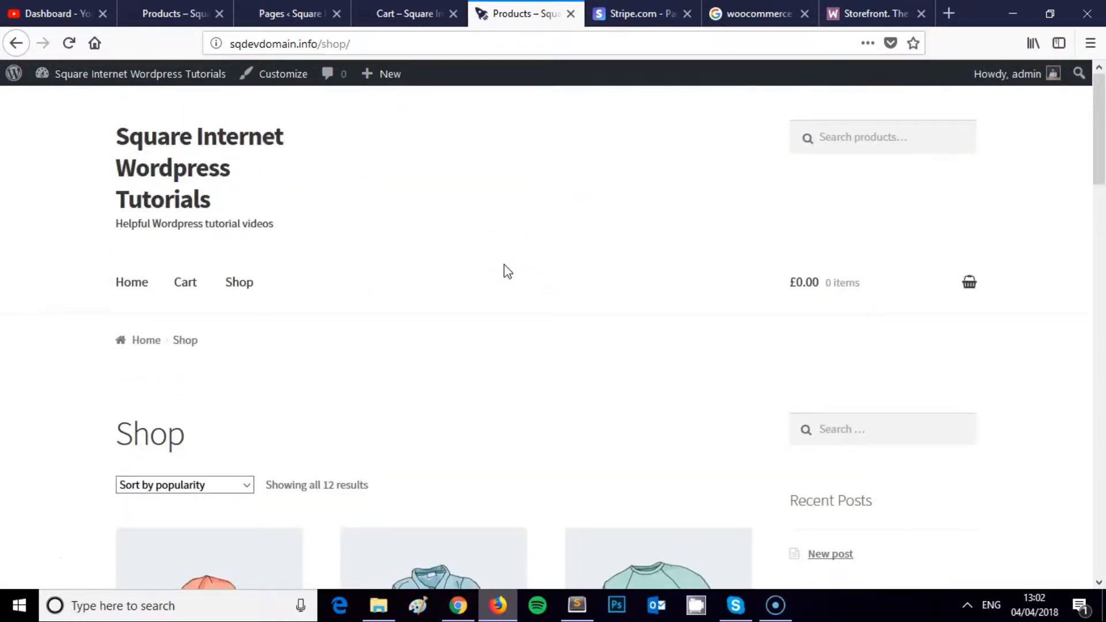
scroll(504, 269, down, 5)
scroll(501, 272, up, 2)
scroll(501, 272, down, 3)
Step: Inspect the Beanie product page, then return to the shop listing and the admin Pages list
click(249, 299)
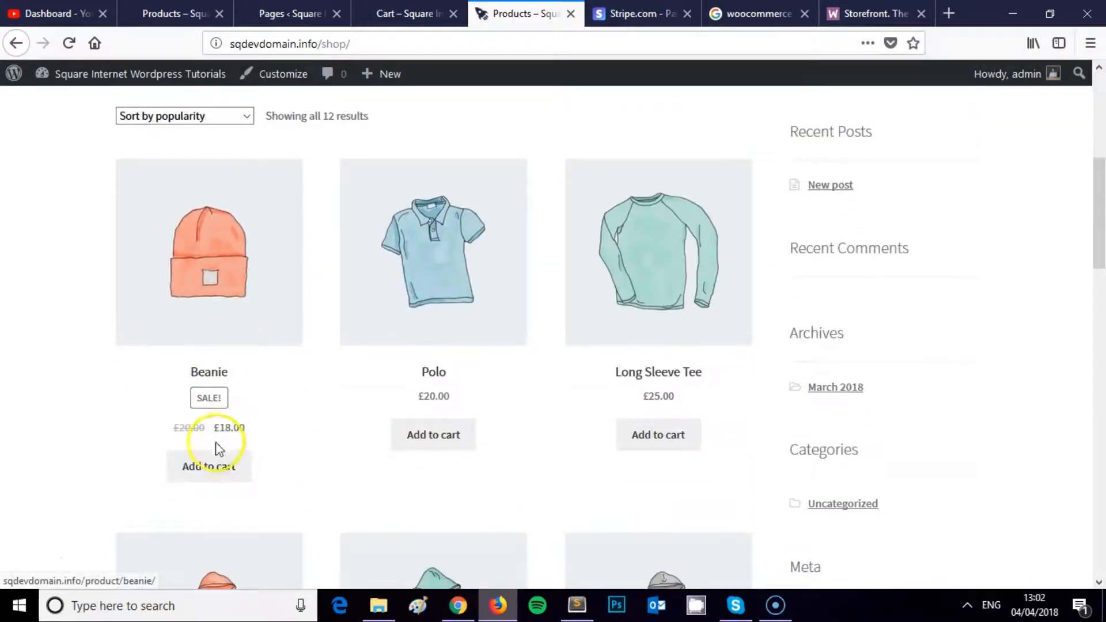
click(254, 299)
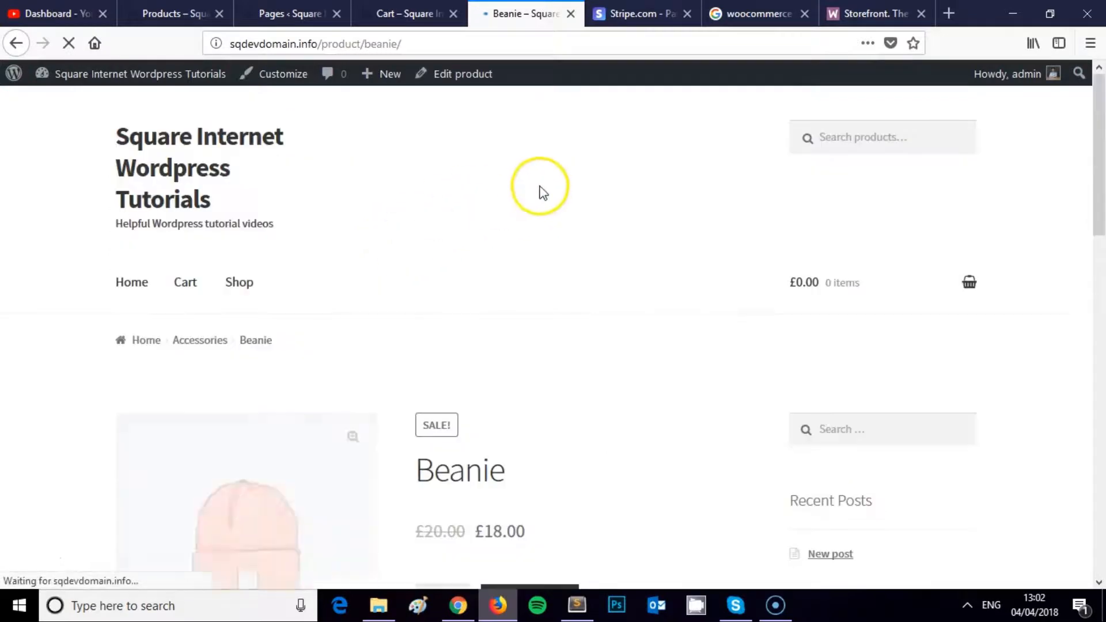
scroll(534, 206, down, 5)
scroll(601, 244, down, 10)
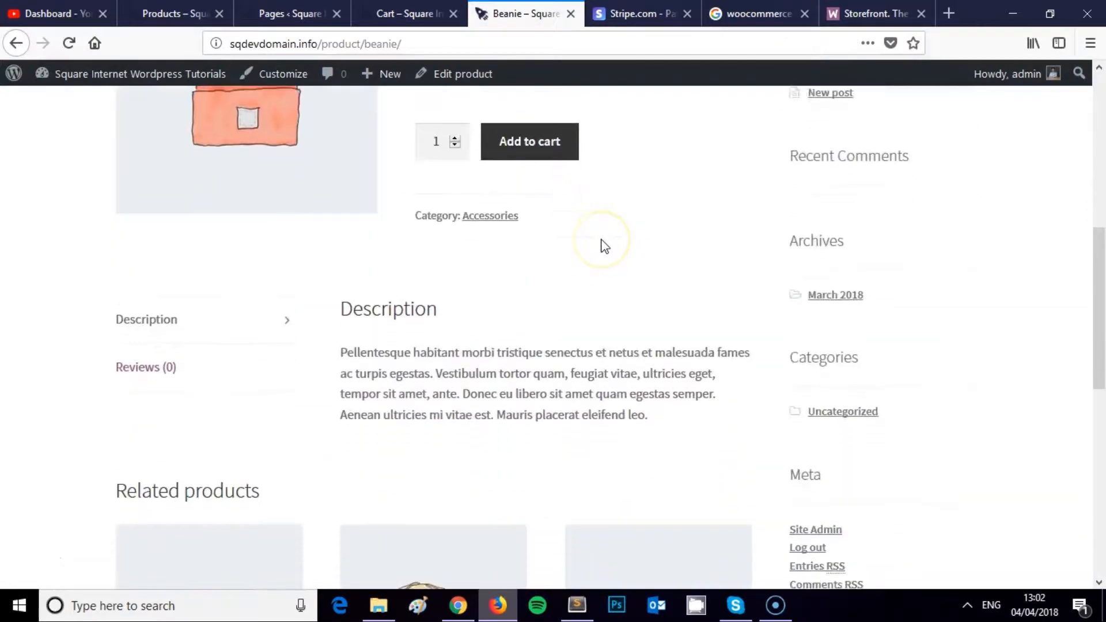
scroll(593, 247, up, 12)
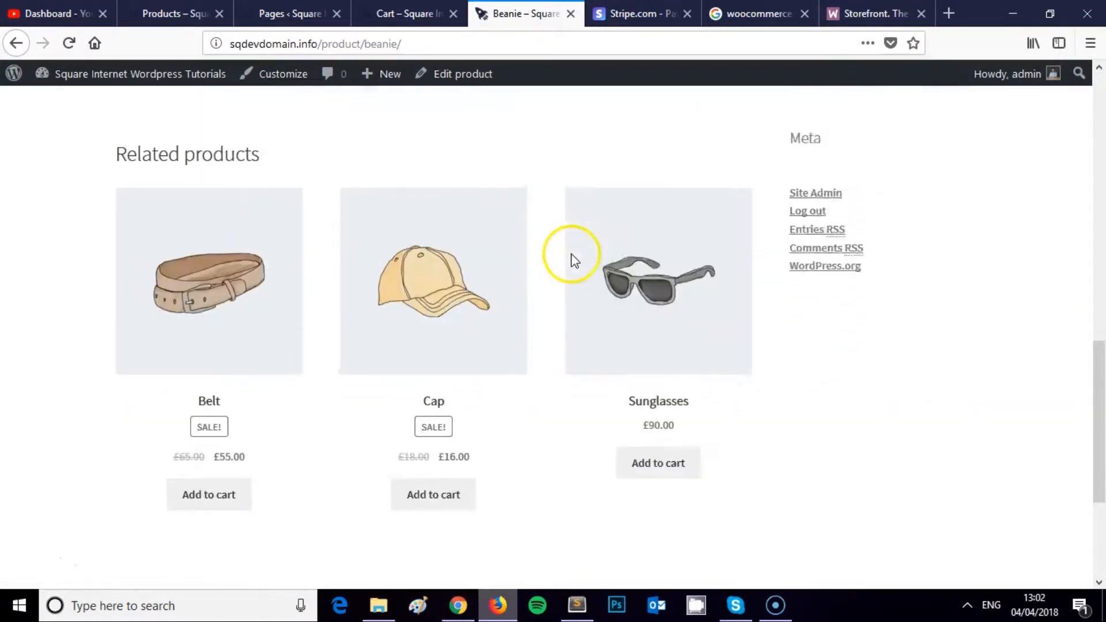
scroll(576, 219, up, 2)
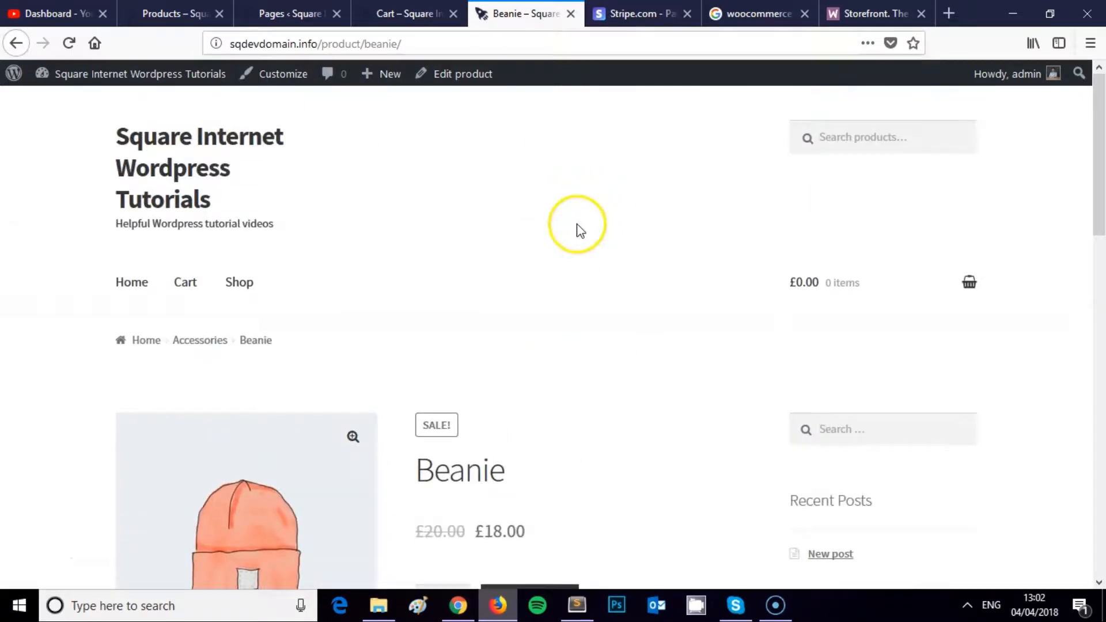
click(16, 43)
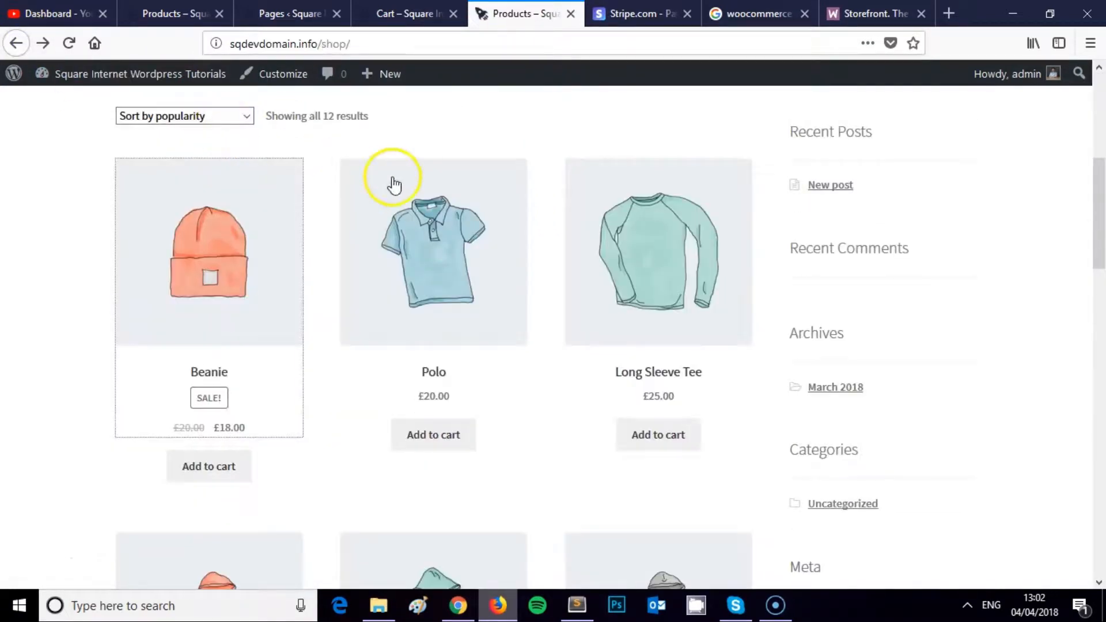
scroll(393, 183, up, 5)
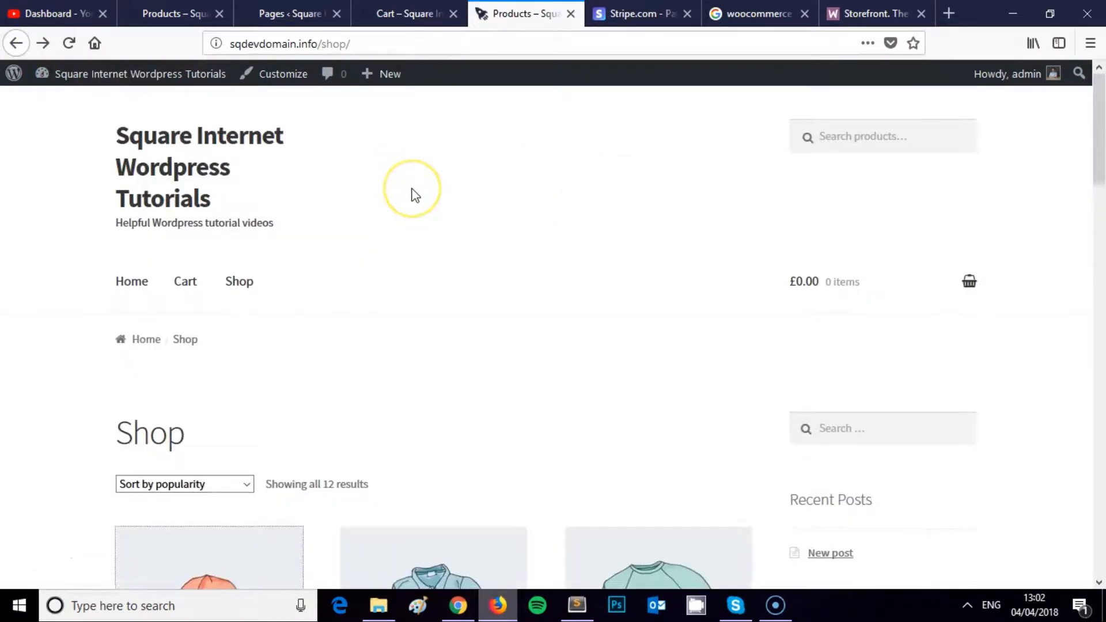
scroll(413, 196, down, 6)
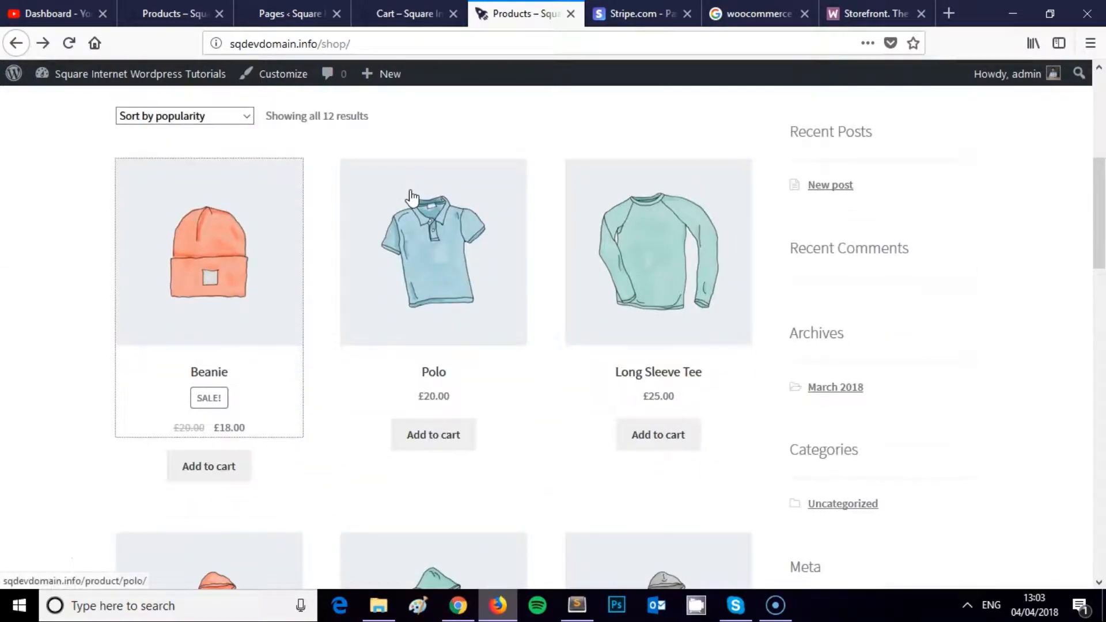
key(ctrl+shift+Tab)
key(ctrl+shift+Tab)
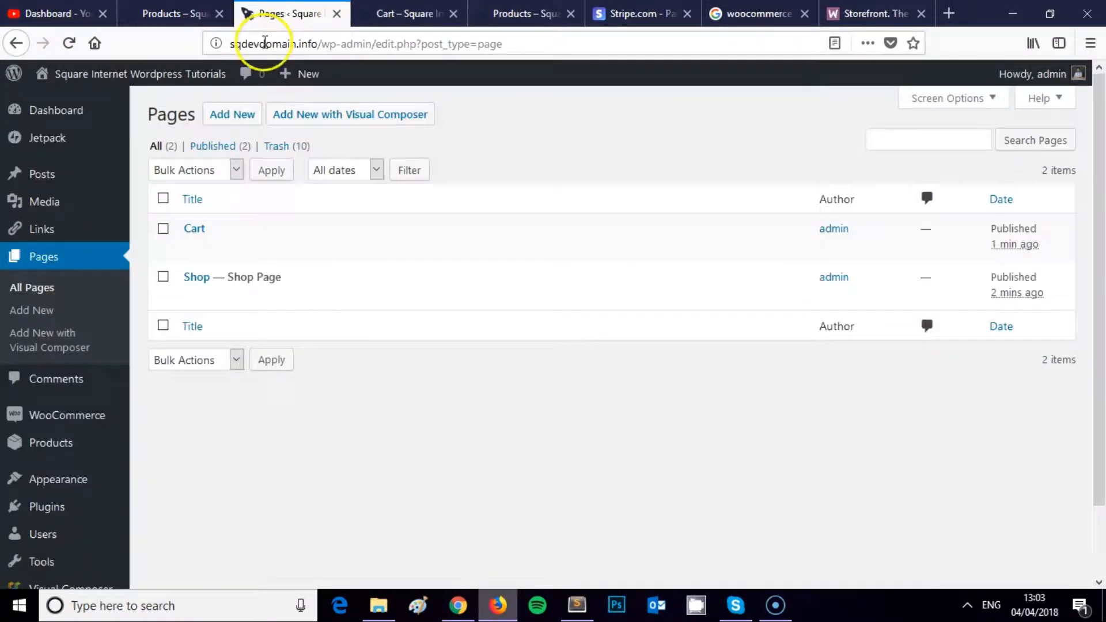
Step: Open Appearance > Themes, glance at the Storefront info tab, and return to the six installed themes
scroll(81, 288, down, 2)
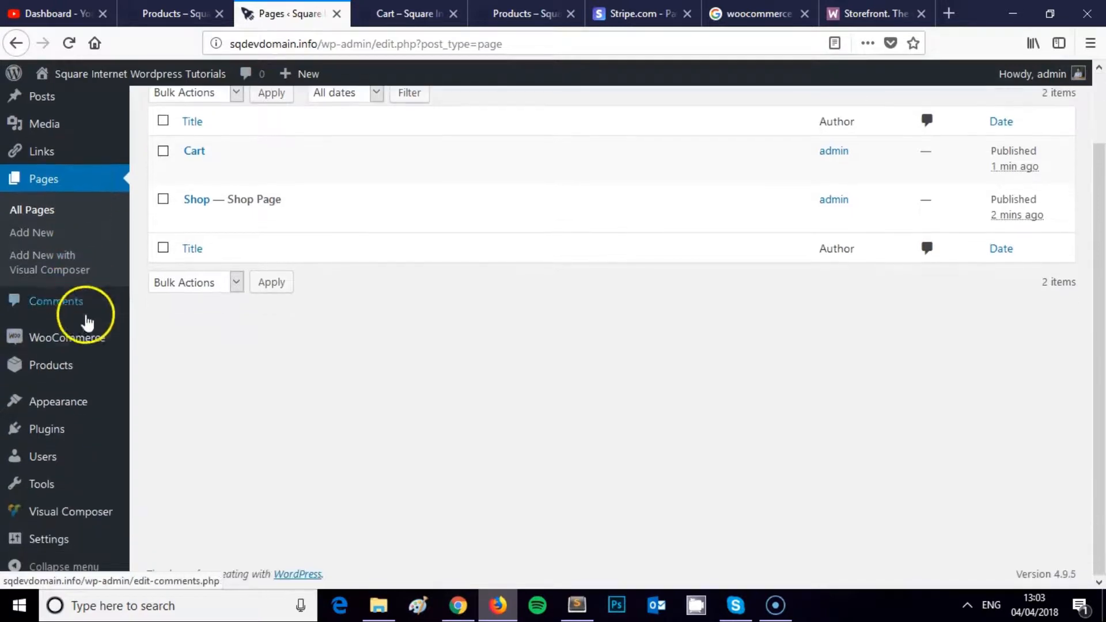
mouse_move(57, 428)
mouse_move(74, 403)
click(192, 352)
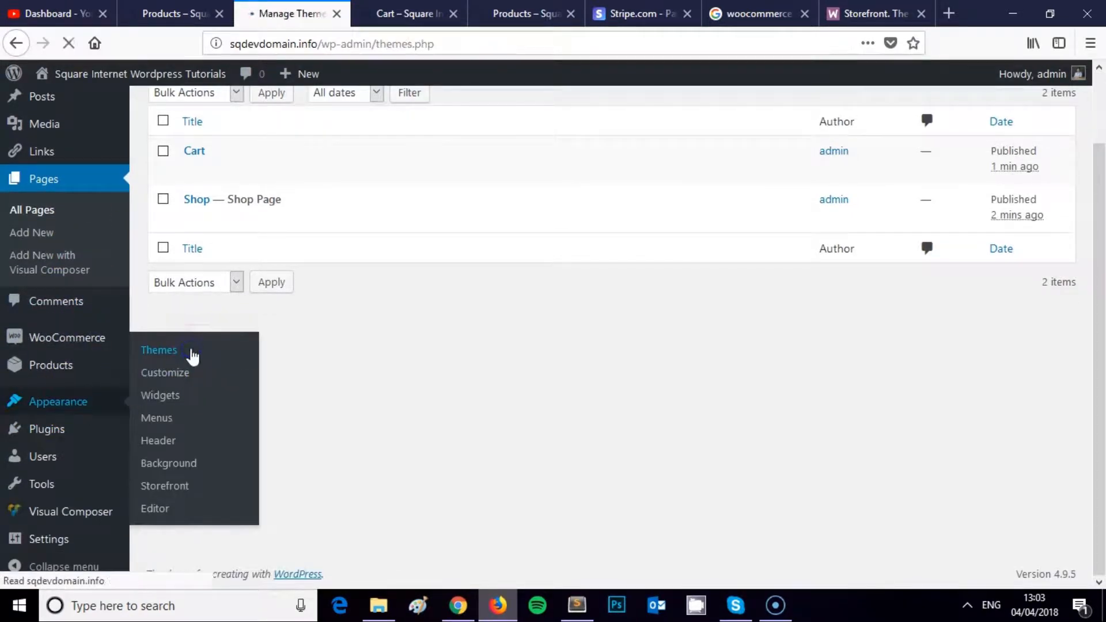
click(853, 12)
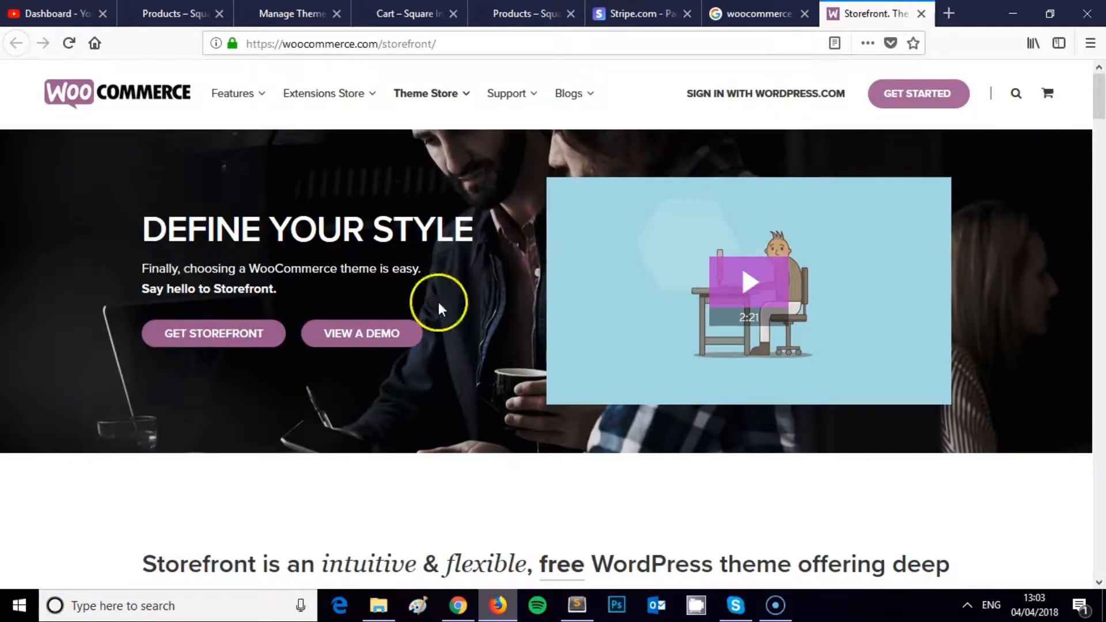
click(288, 13)
mouse_move(200, 79)
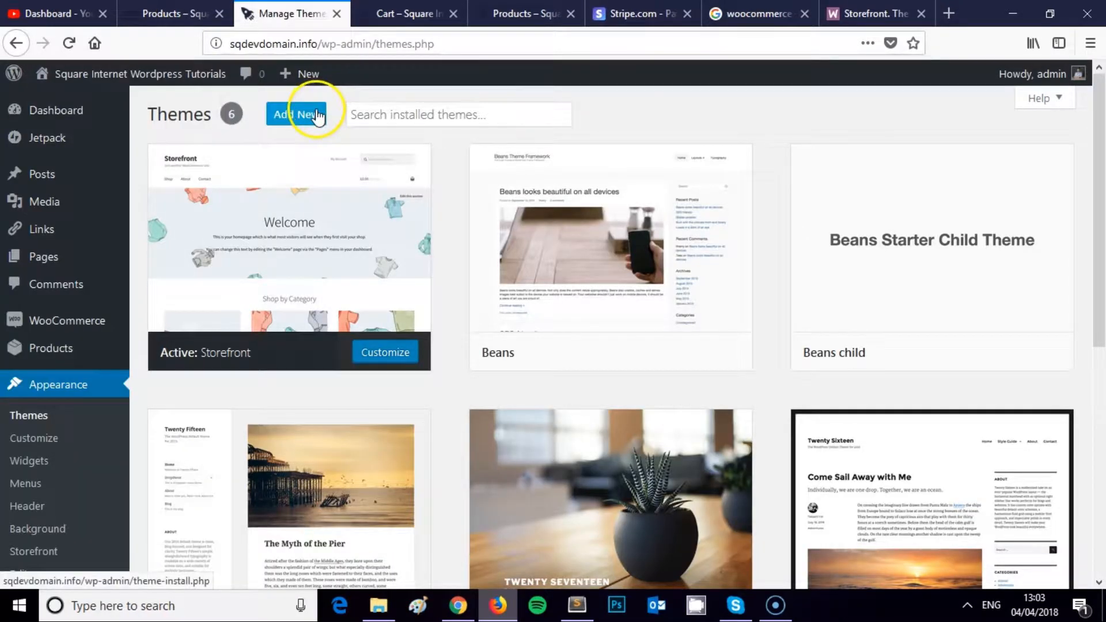
mouse_move(276, 240)
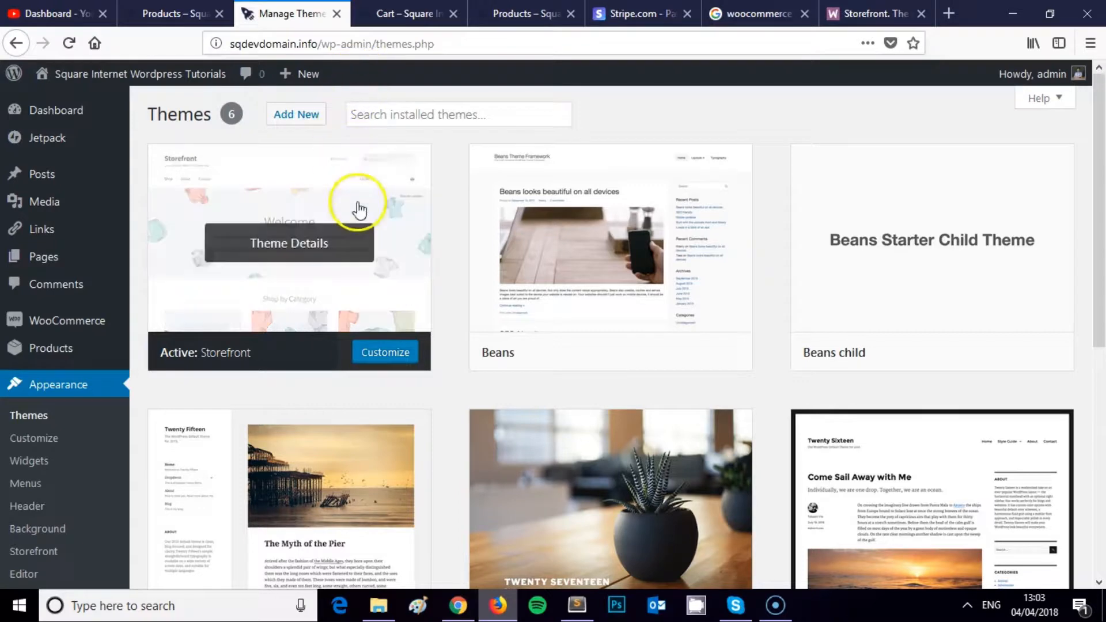
Step: Scroll through the store's empty Cart page, then return to the admin Themes screen
click(411, 13)
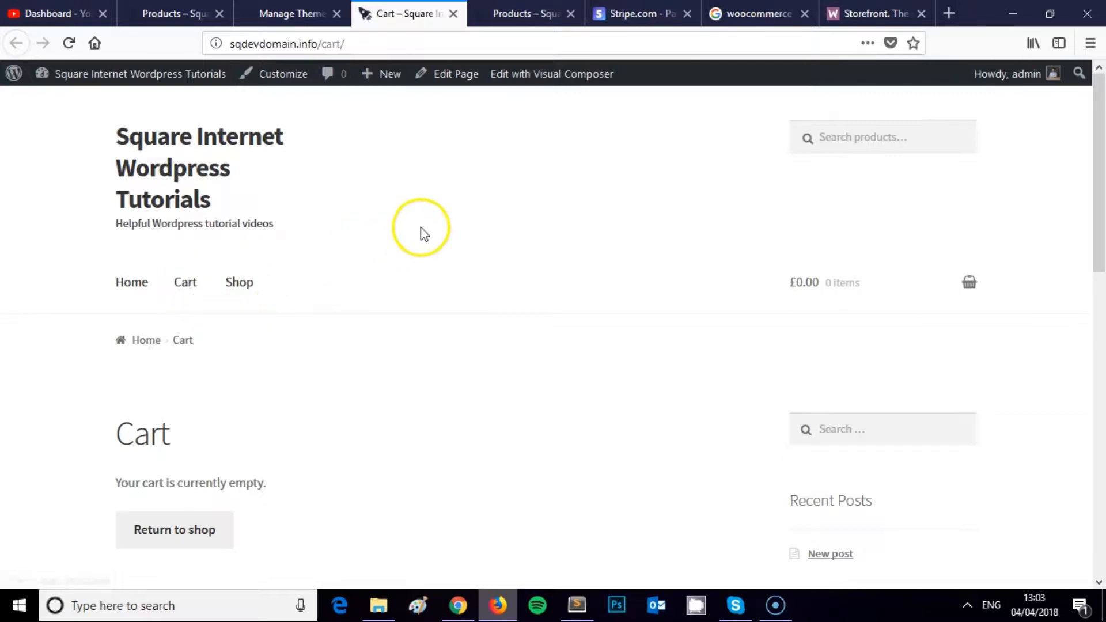
scroll(415, 228, down, 10)
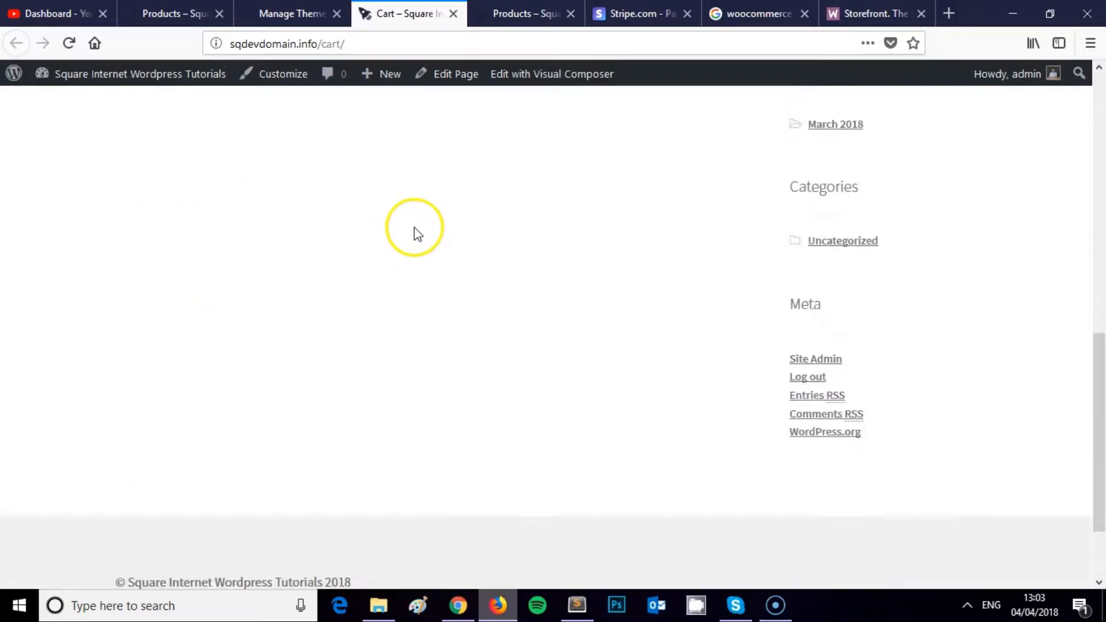
scroll(414, 229, up, 10)
scroll(413, 232, down, 7)
scroll(415, 237, down, 3)
scroll(412, 234, up, 10)
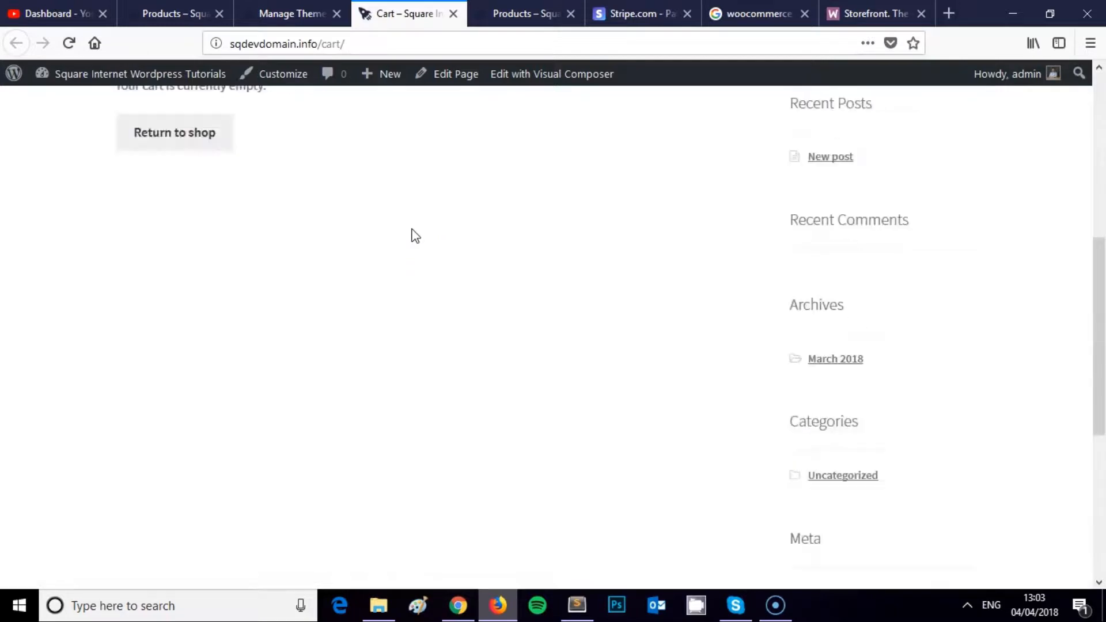
click(410, 244)
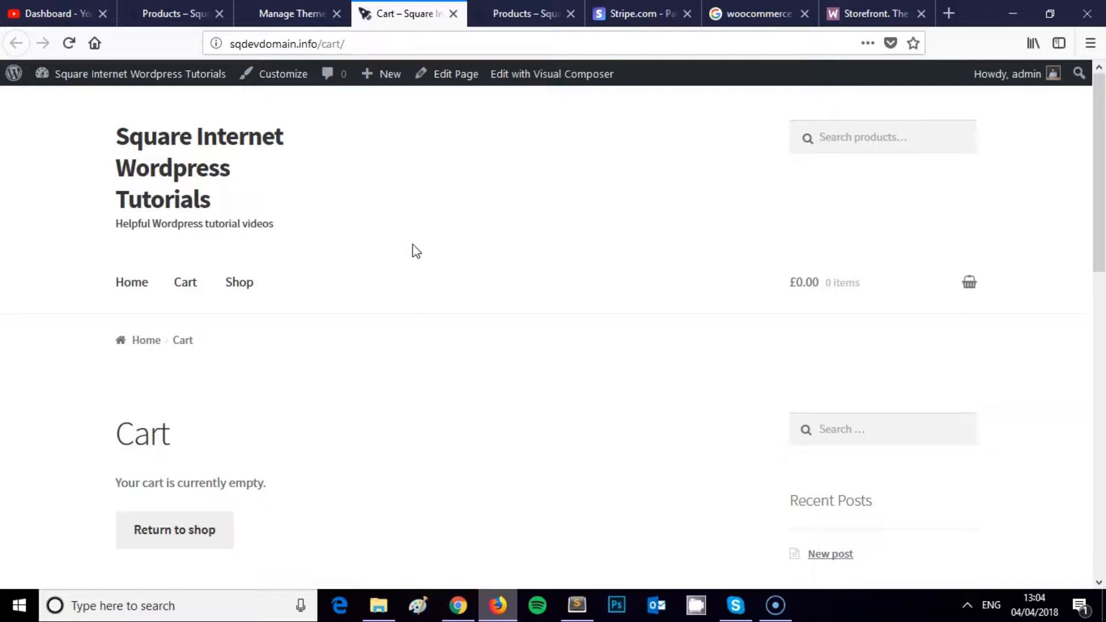
click(265, 14)
Step: Open WooCommerce Settings on the Products tab
scroll(60, 409, down, 3)
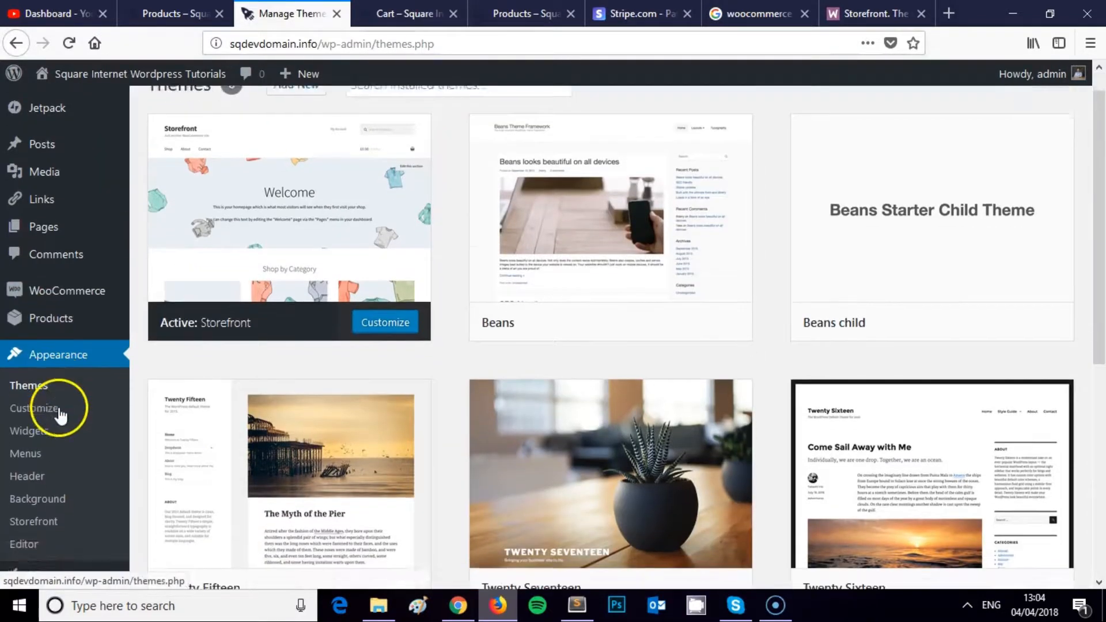
scroll(68, 299, up, 3)
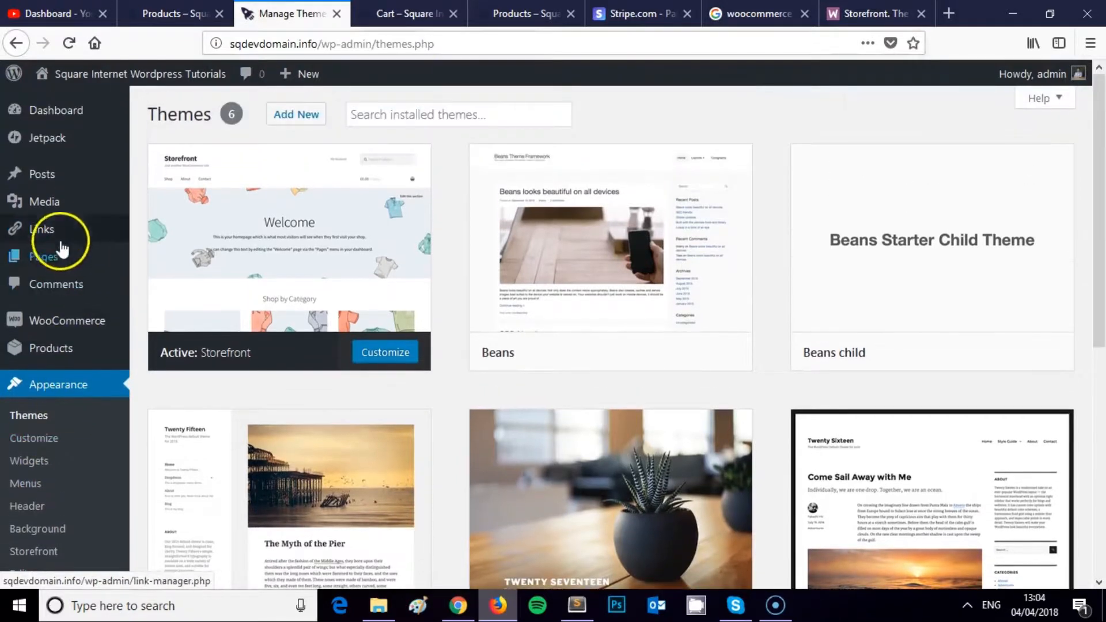
mouse_move(76, 326)
click(160, 391)
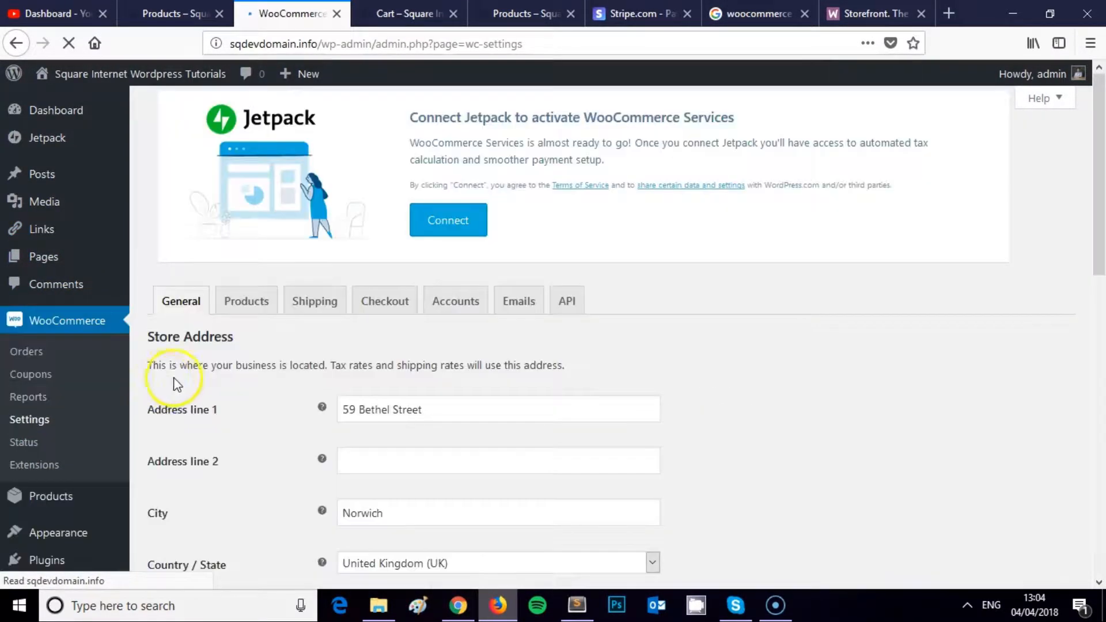
click(248, 133)
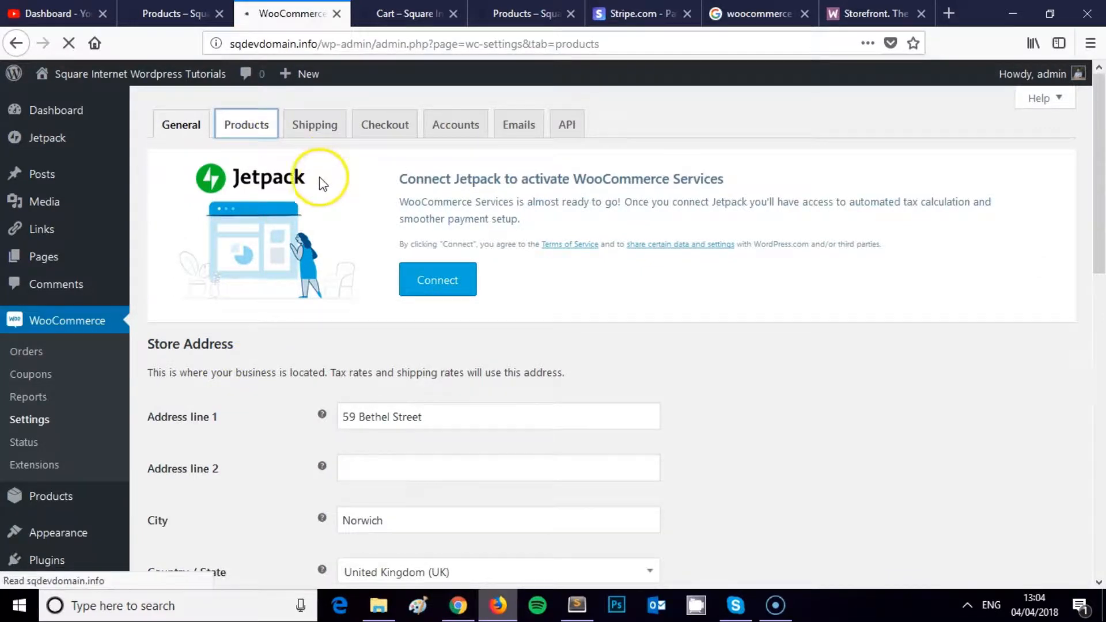
Step: Check the Shop page dropdown and leave it set to Shop
scroll(394, 252, down, 3)
scroll(397, 259, down, 4)
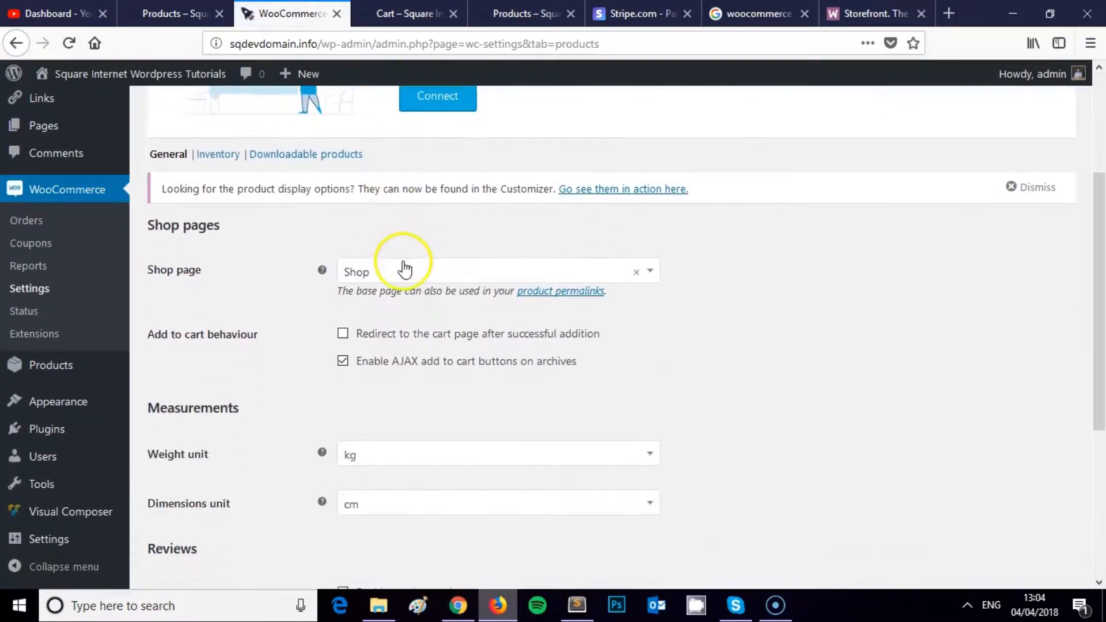
click(423, 180)
click(401, 179)
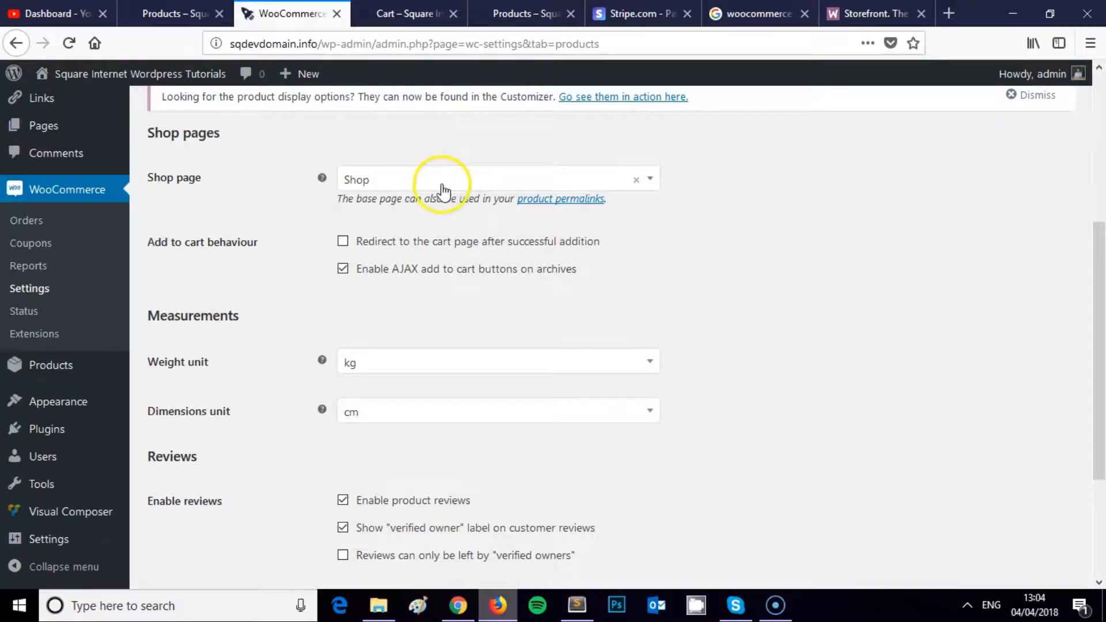
scroll(495, 254, down, 3)
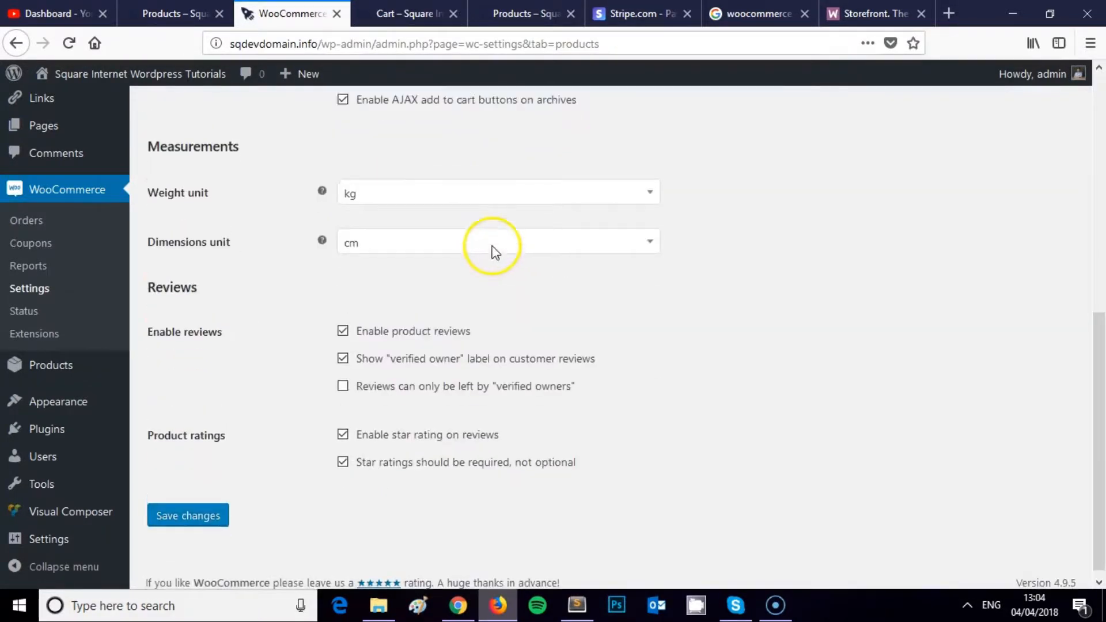
scroll(455, 248, up, 6)
click(439, 368)
scroll(178, 548, down, 5)
scroll(267, 402, up, 5)
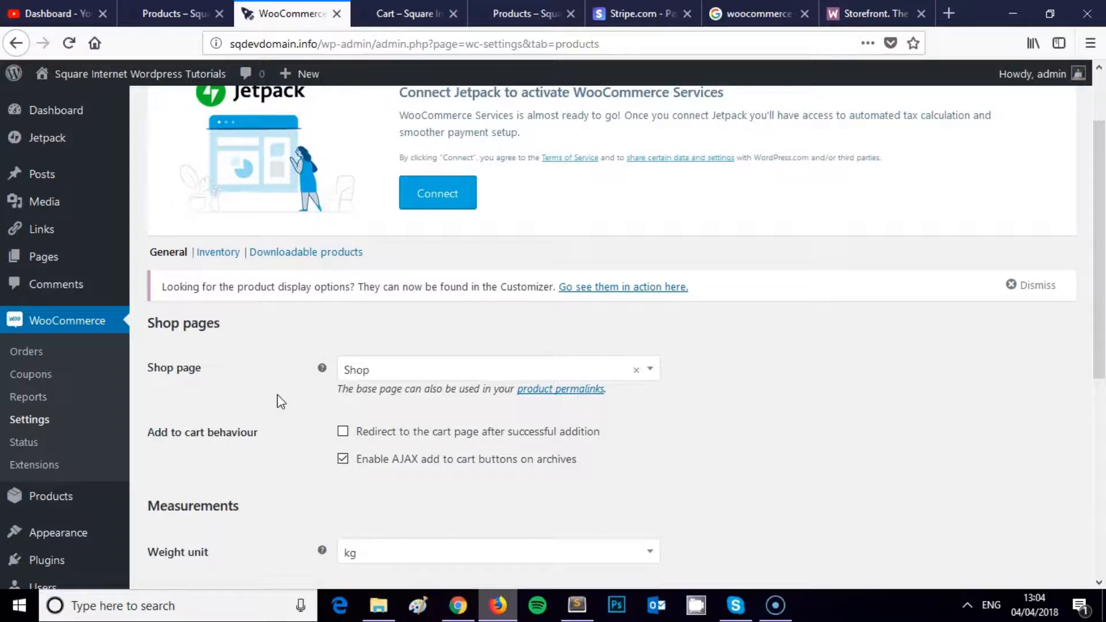
click(286, 363)
Step: Scroll through the storefront Shop page's product listing
click(521, 13)
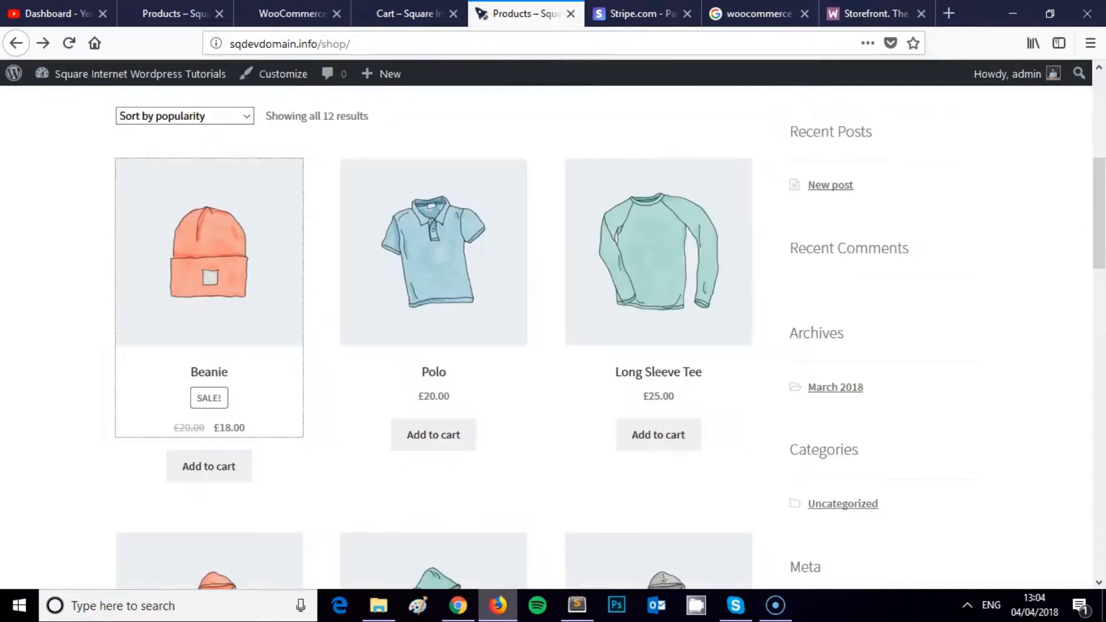
scroll(558, 160, up, 6)
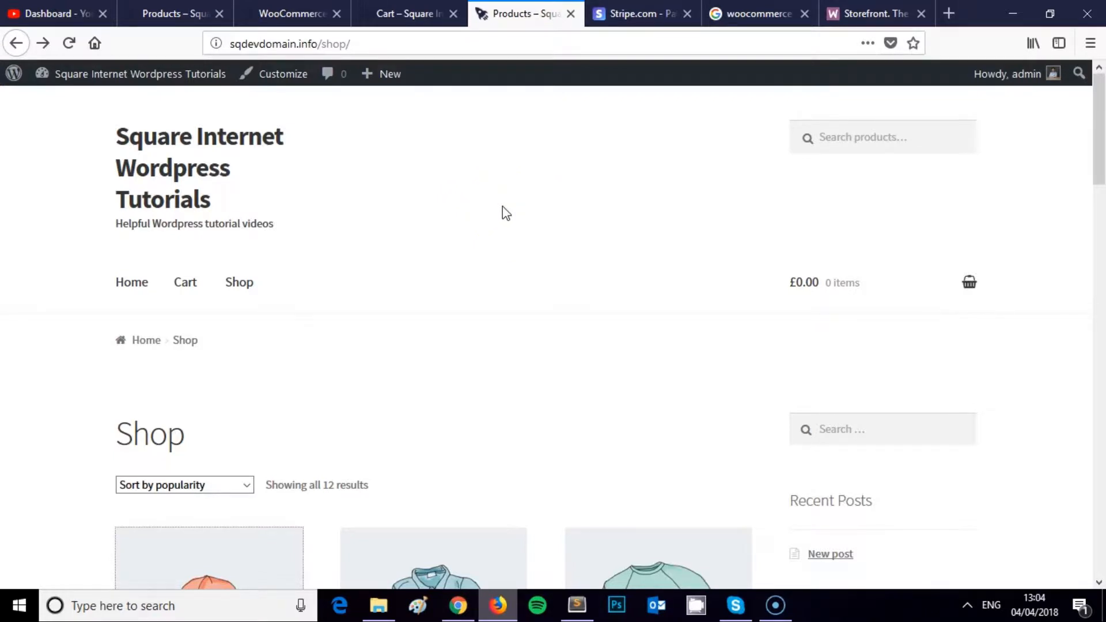
scroll(503, 212, down, 3)
scroll(519, 222, down, 3)
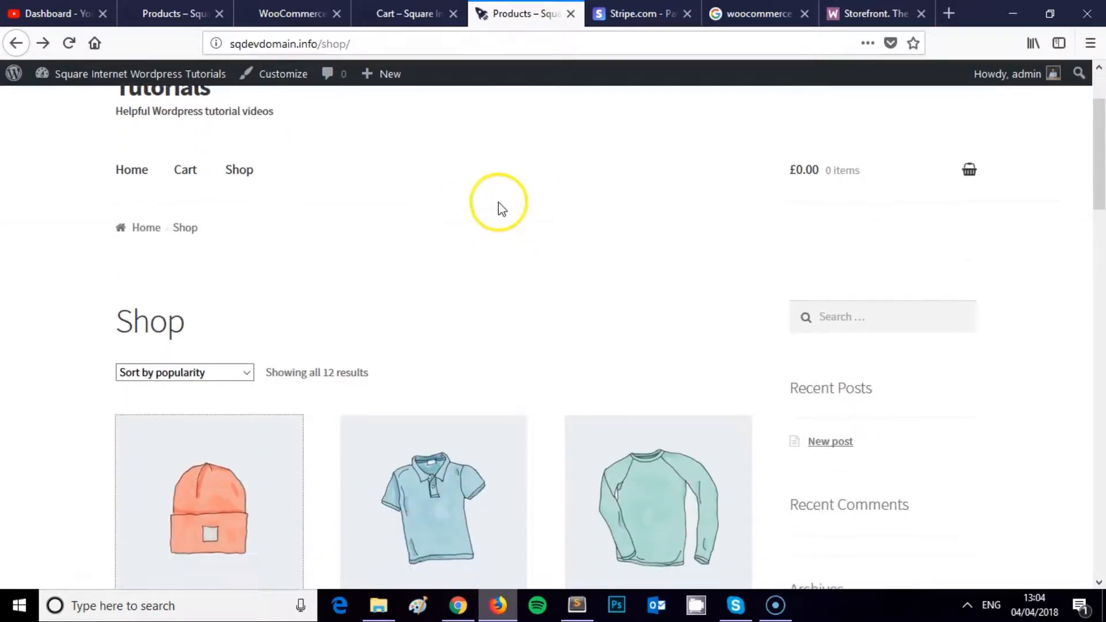
scroll(550, 226, down, 8)
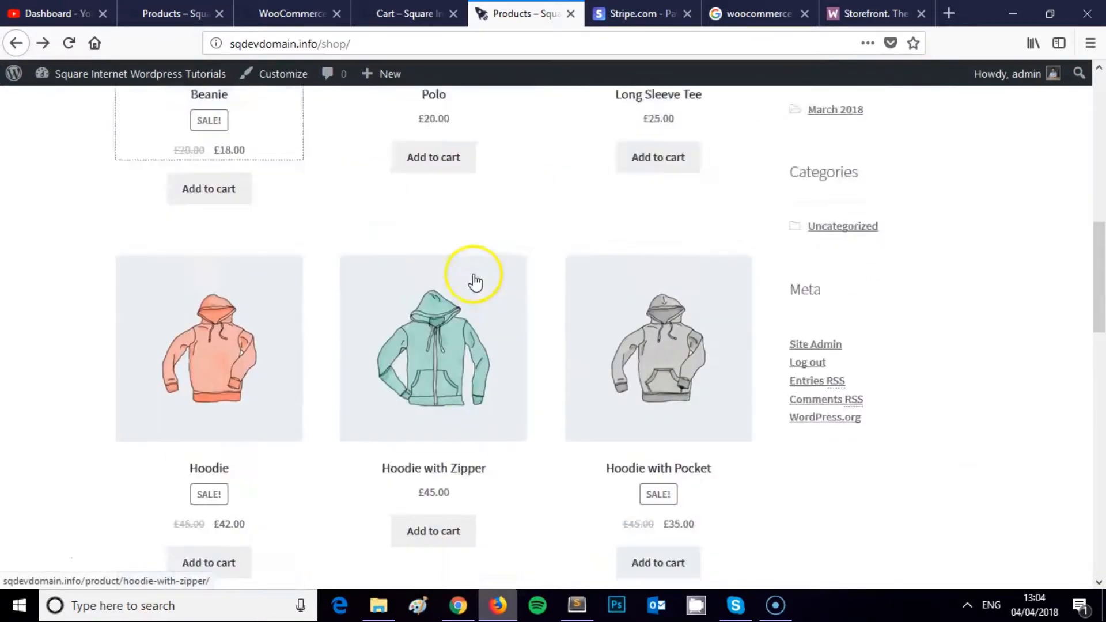
scroll(475, 283, up, 12)
Step: Check the empty Cart page, then scroll through the Shop page again
click(407, 11)
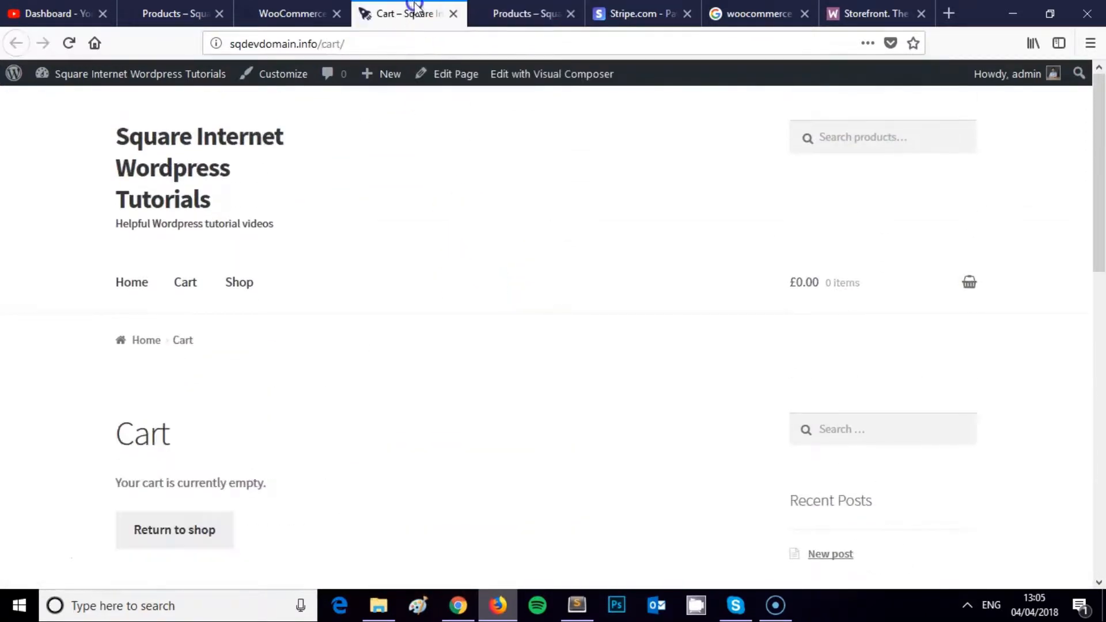
click(321, 13)
click(365, 13)
scroll(457, 208, down, 3)
scroll(457, 208, up, 3)
click(507, 13)
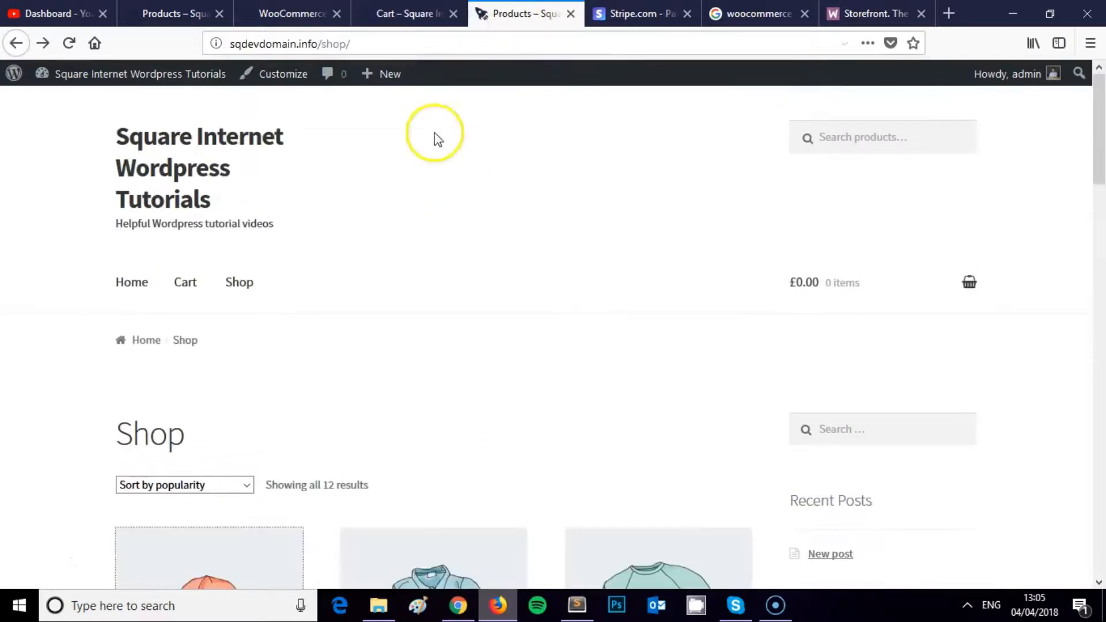
scroll(420, 167, down, 3)
scroll(419, 166, up, 1)
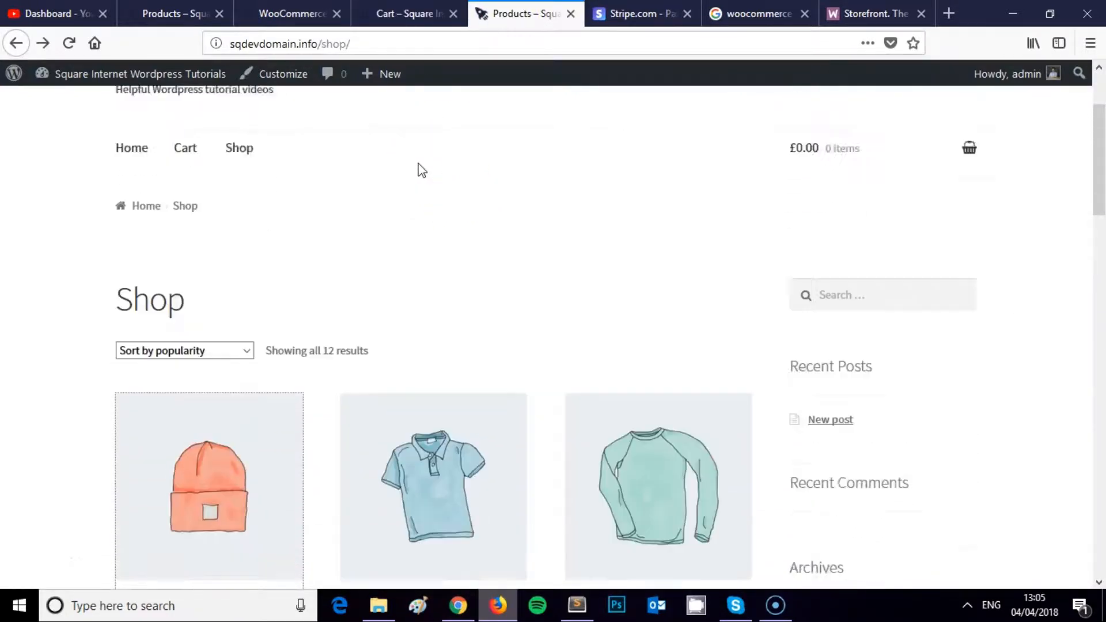
scroll(418, 172, up, 2)
Step: From the WooCommerce settings, open the admin Pages list in a new browser tab
click(293, 14)
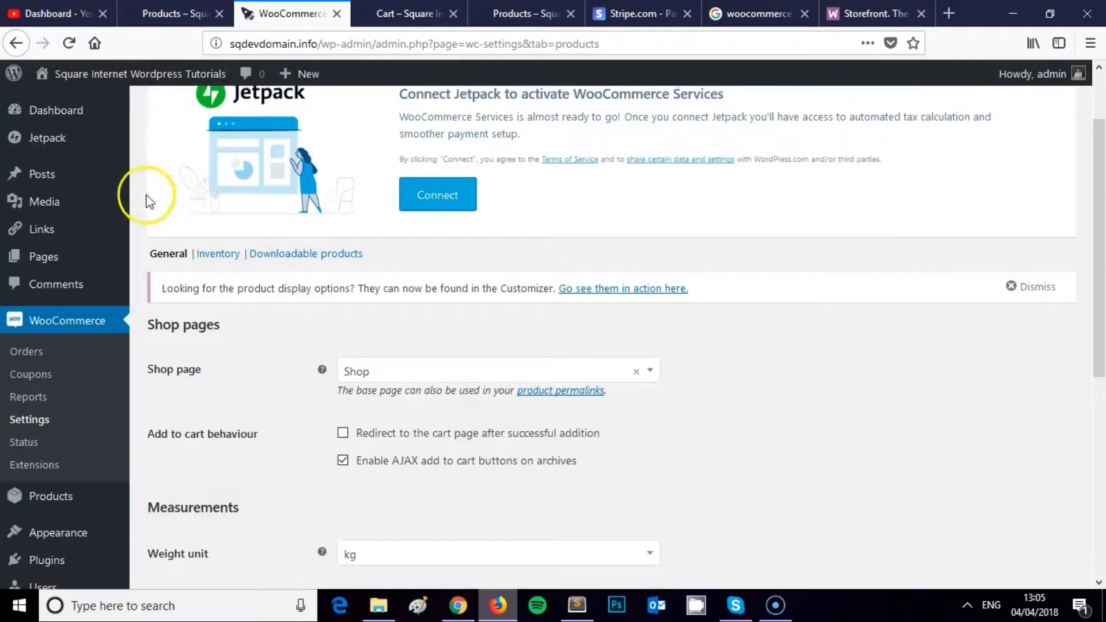
scroll(149, 200, up, 2)
right_click(81, 249)
click(110, 259)
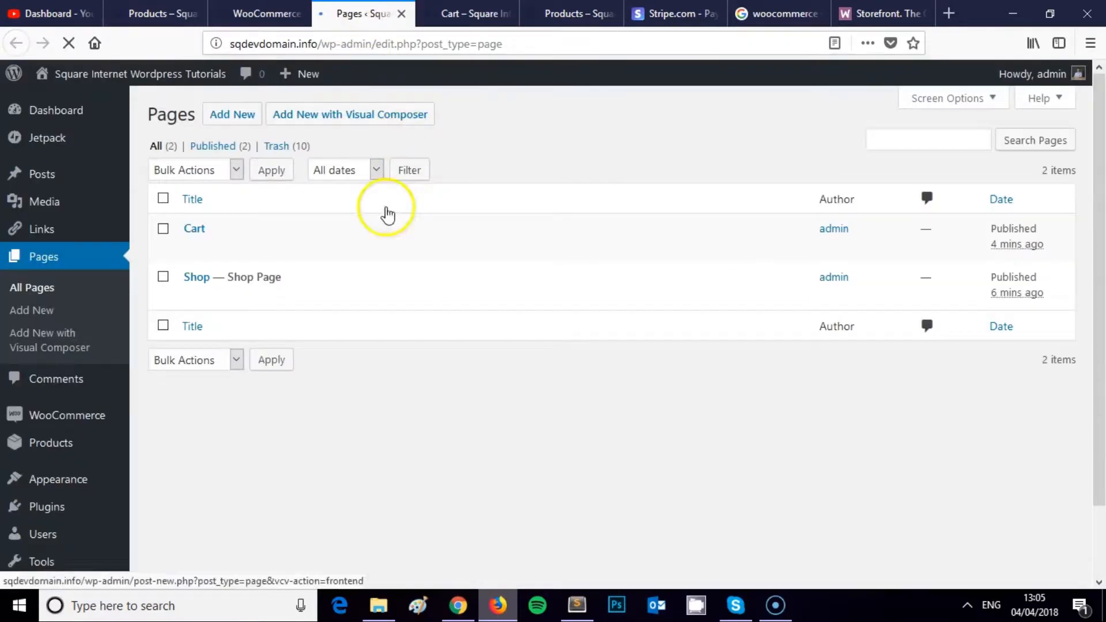
Step: Create and publish a new page titled 'New Shop Page'
click(233, 113)
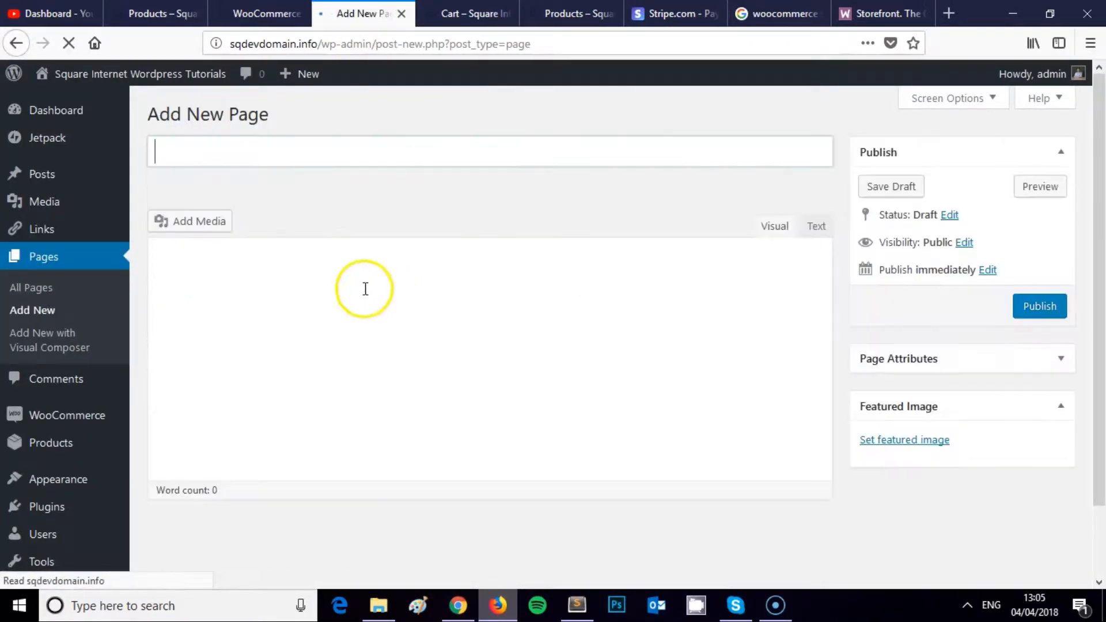
click(293, 148)
text(New Shop Page)
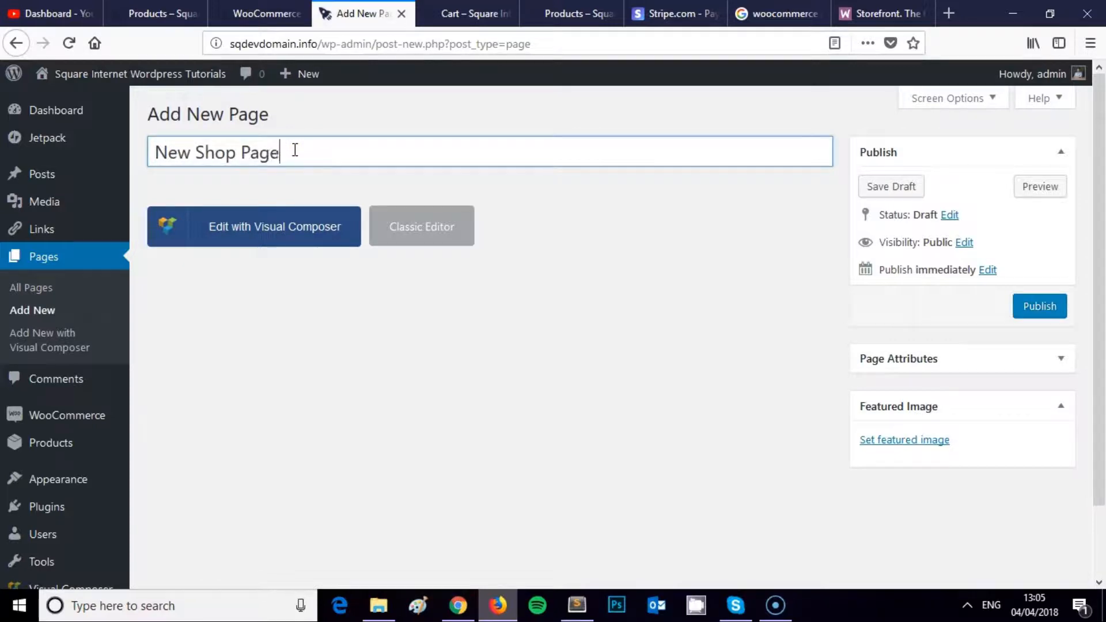
click(1041, 306)
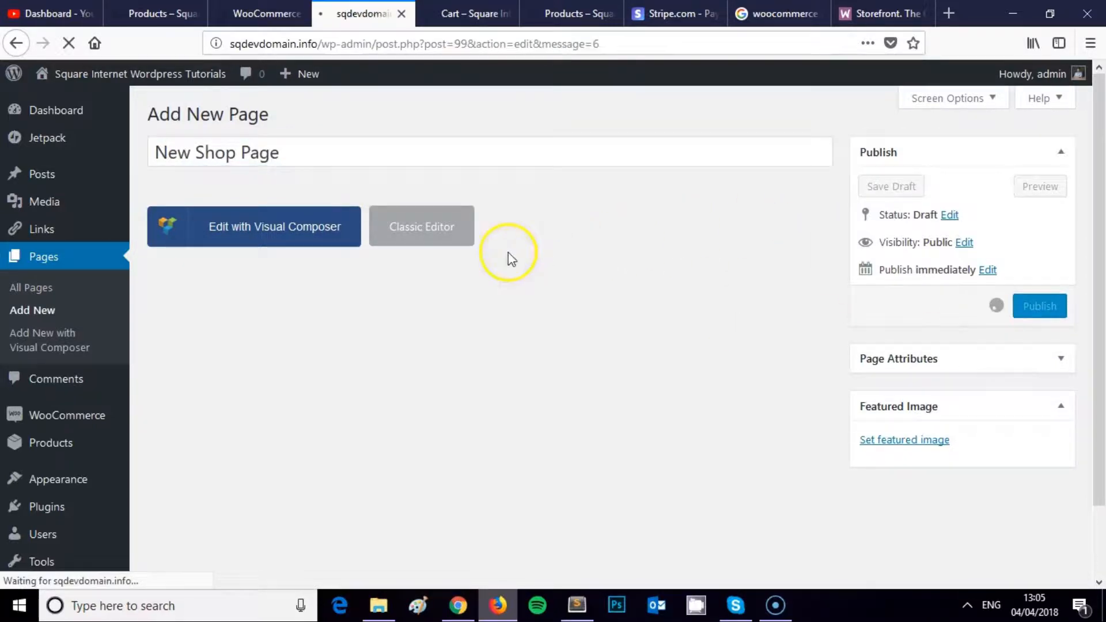
Step: Switch the page to the Classic Editor and save it with the [woocommerce_shop] shortcode content
scroll(329, 280, down, 1)
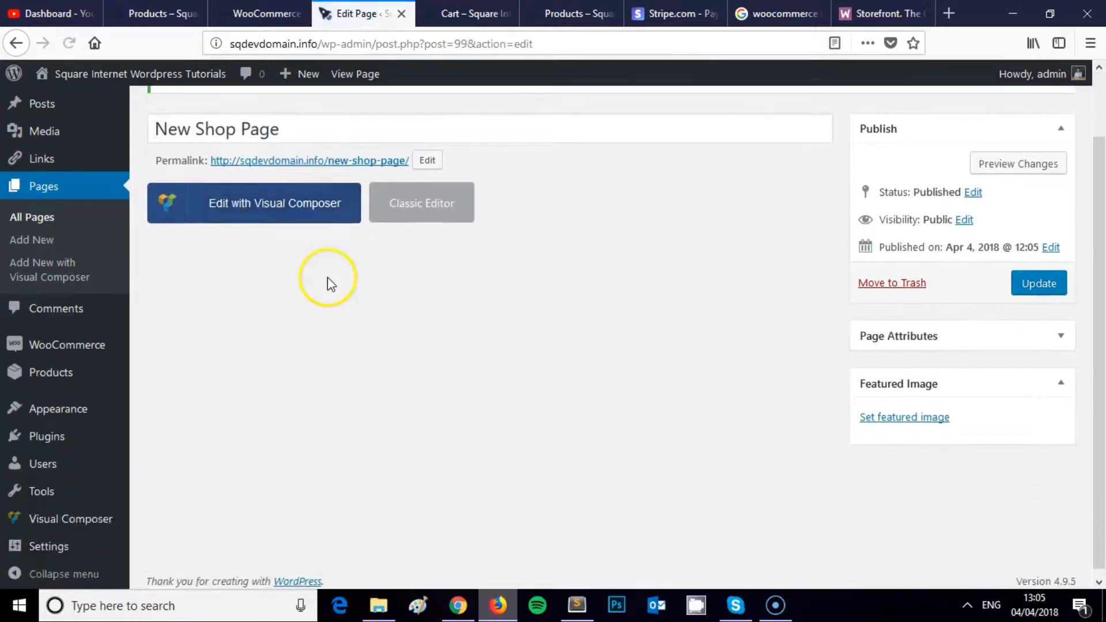
click(443, 202)
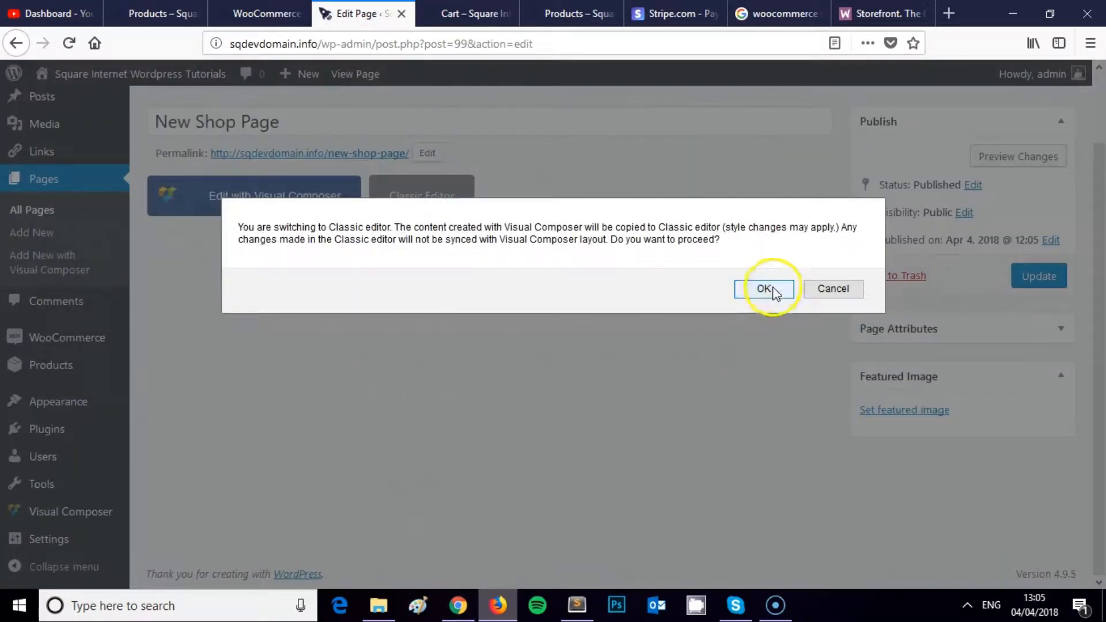
click(766, 288)
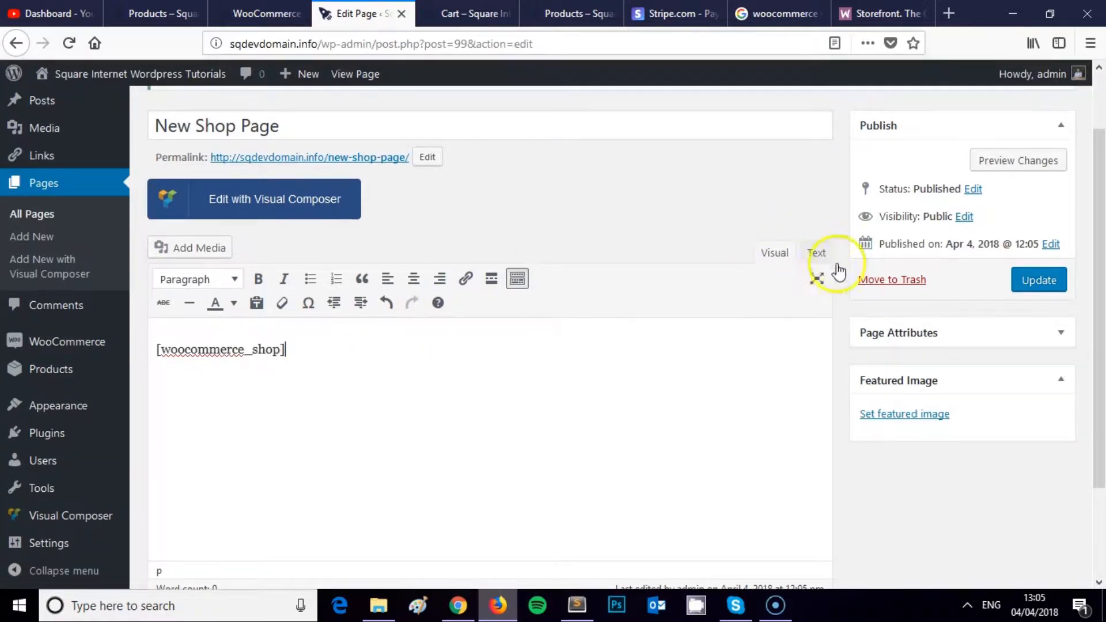
scroll(823, 267, up, 2)
click(1014, 239)
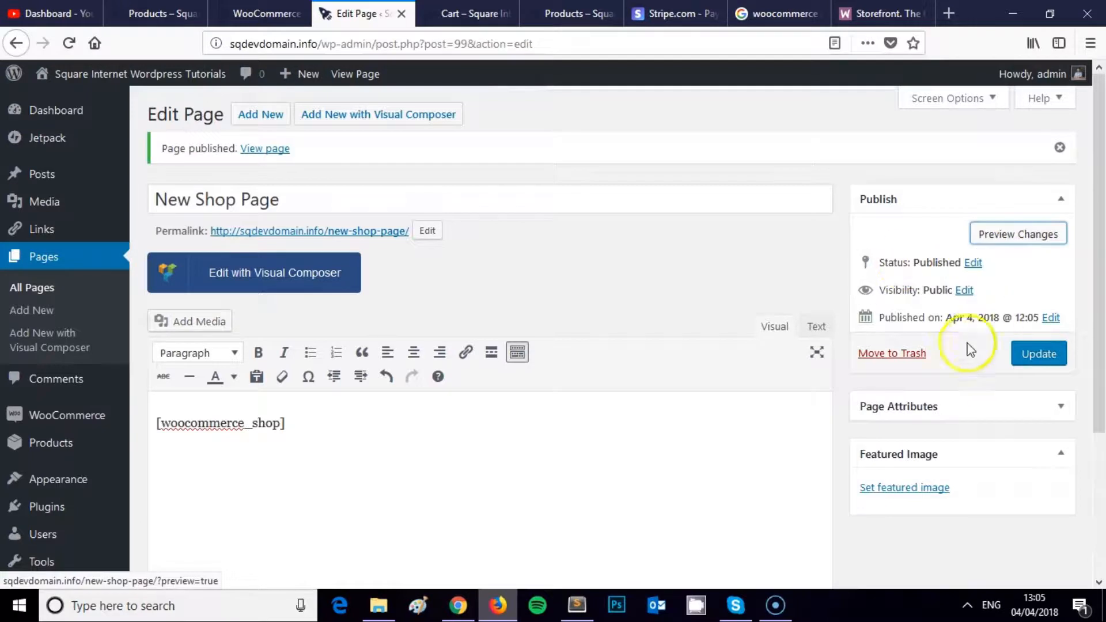
click(1035, 357)
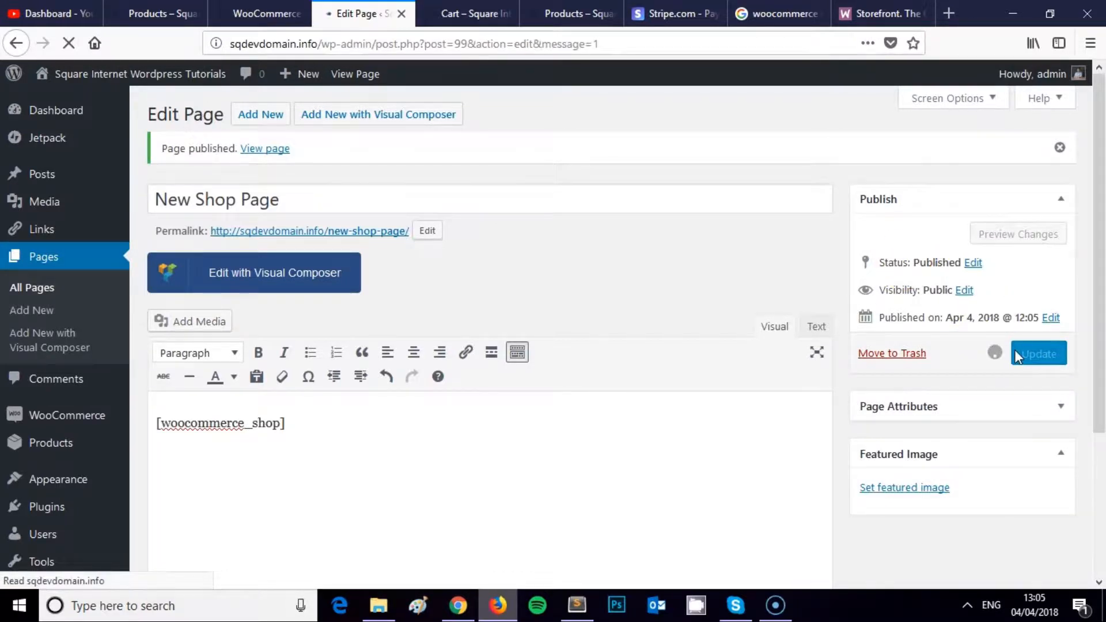
right_click(283, 151)
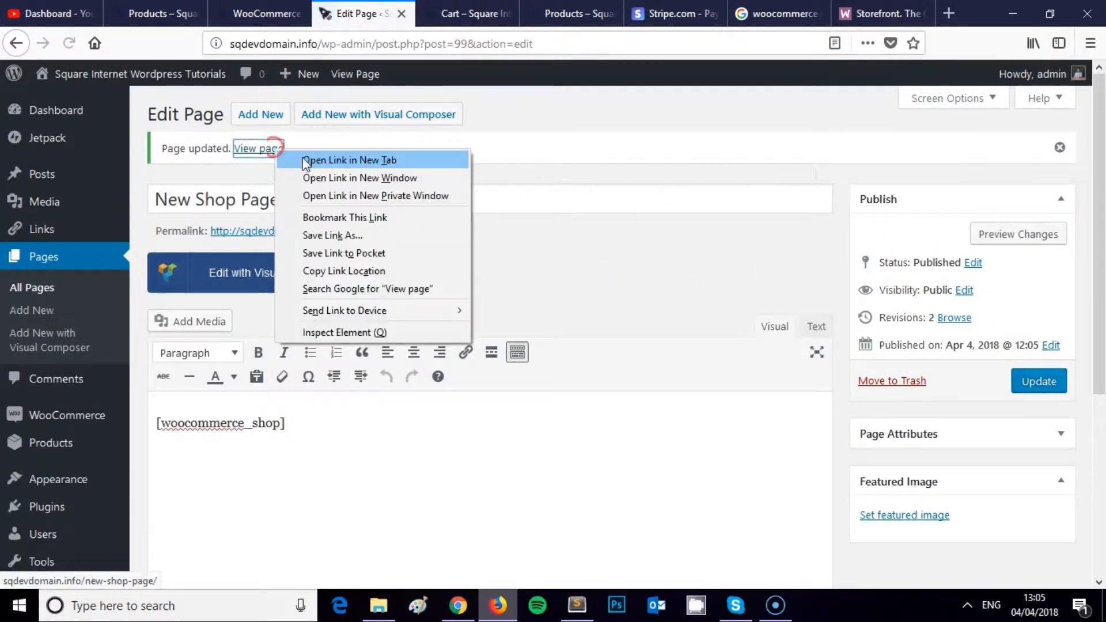
Step: Open the published New Shop Page in a new tab and look it over
click(346, 157)
key(ctrl+Tab)
scroll(523, 149, down, 3)
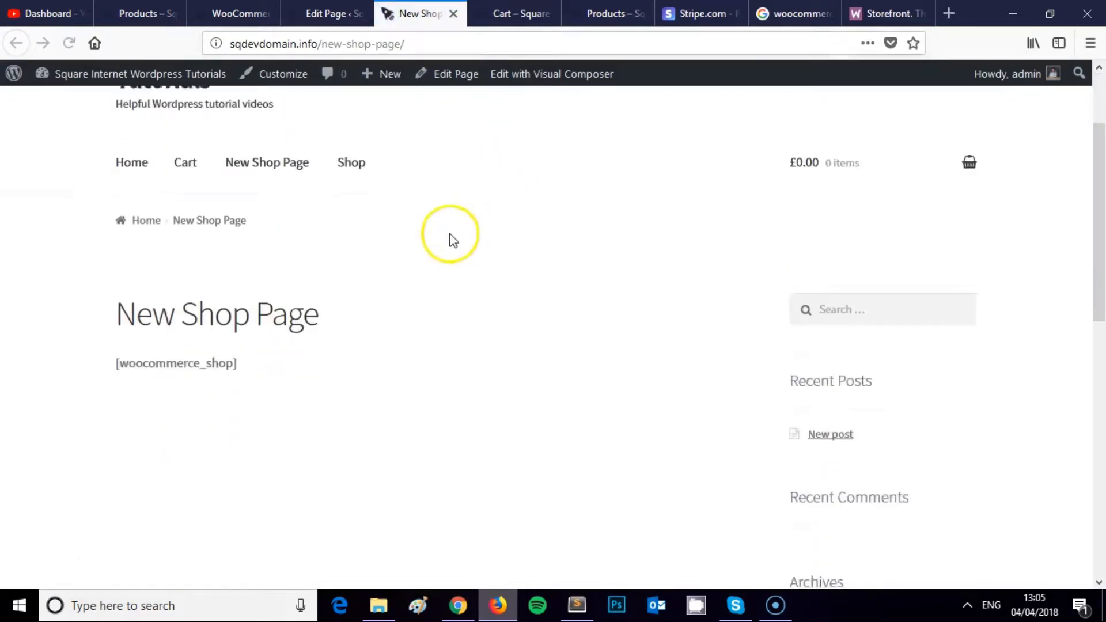
scroll(225, 289, up, 3)
key(ctrl+Tab)
key(ctrl+shift+Tab)
key(ctrl+shift+Tab)
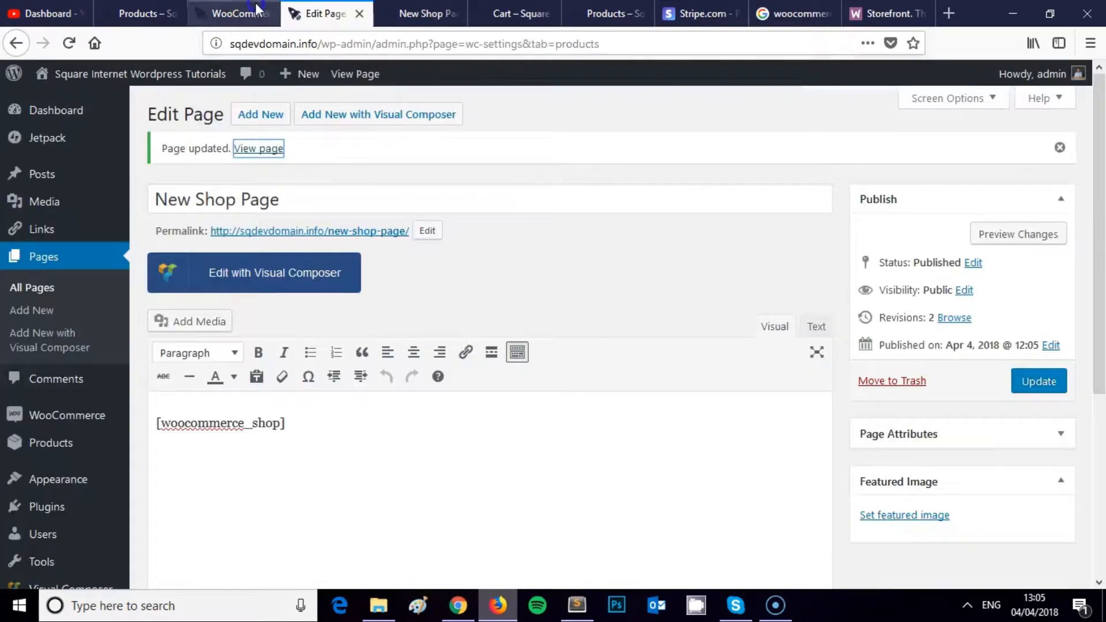
Step: Set New Shop Page as the WooCommerce shop page and save the Products settings
key(ctrl+shift+Tab)
scroll(412, 259, down, 3)
click(454, 282)
click(440, 271)
click(447, 283)
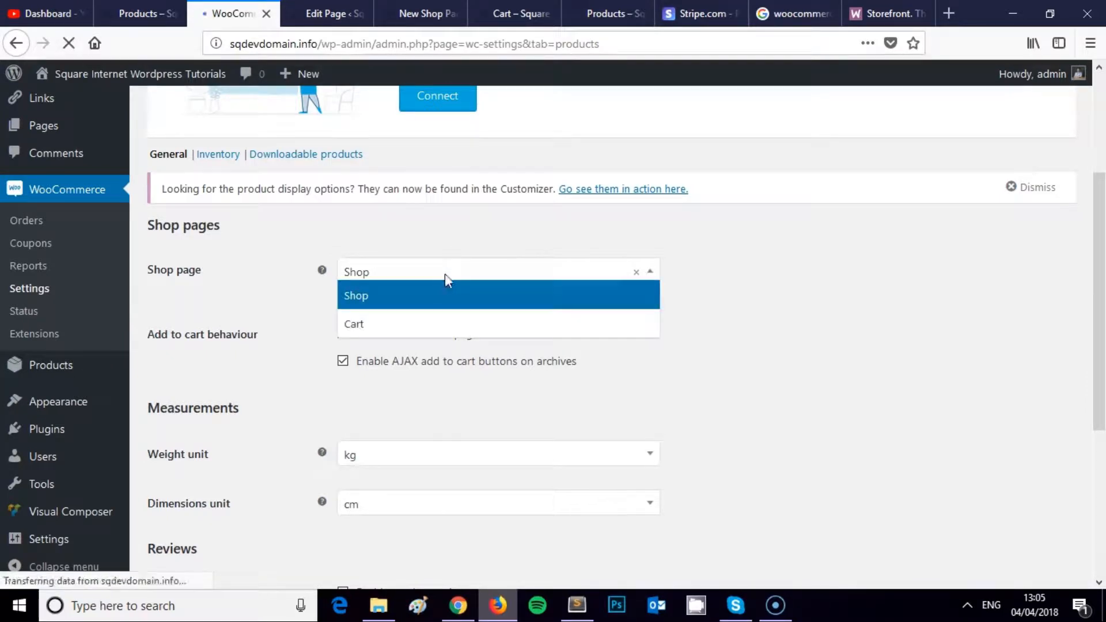
click(445, 277)
click(442, 351)
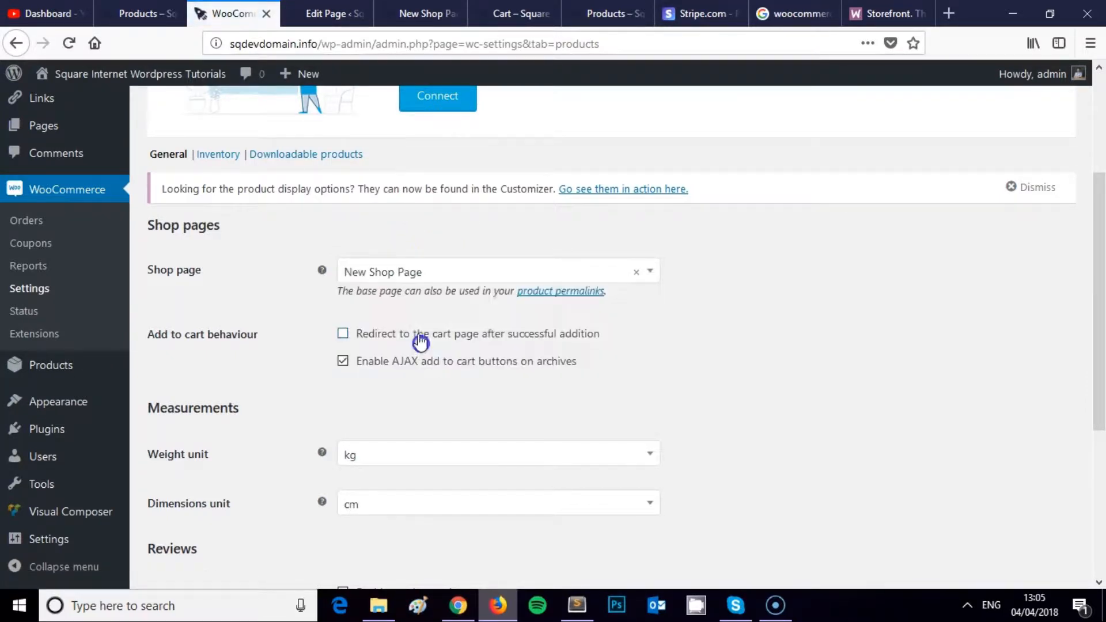
scroll(173, 462, down, 5)
click(190, 504)
Step: Reload the live New Shop Page to confirm it lists all 12 products
key(ctrl+Tab)
click(403, 13)
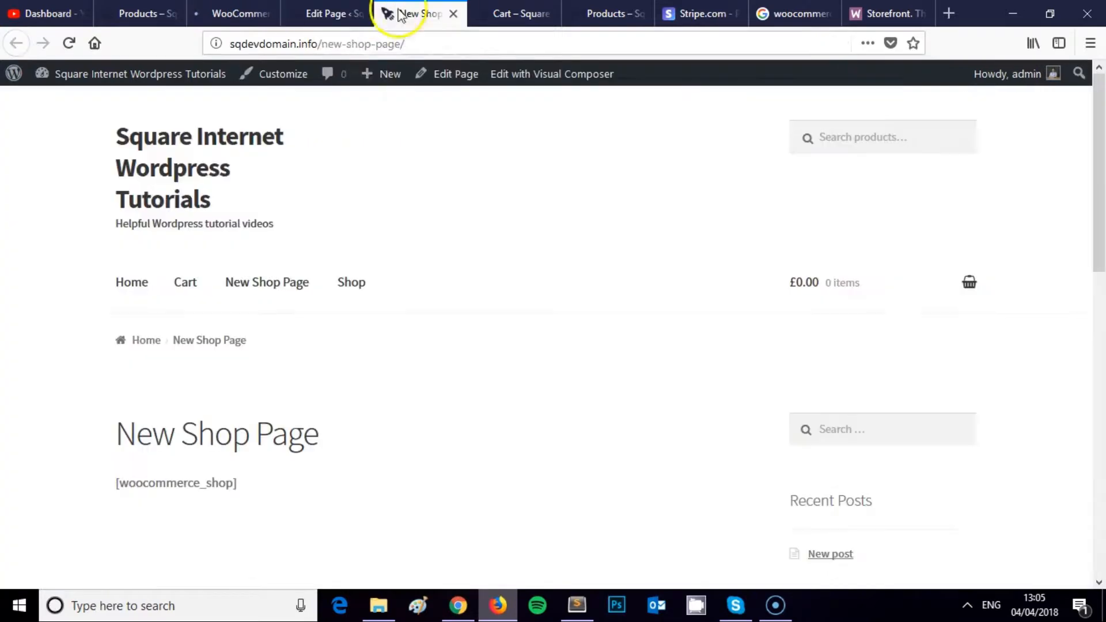
key(F5)
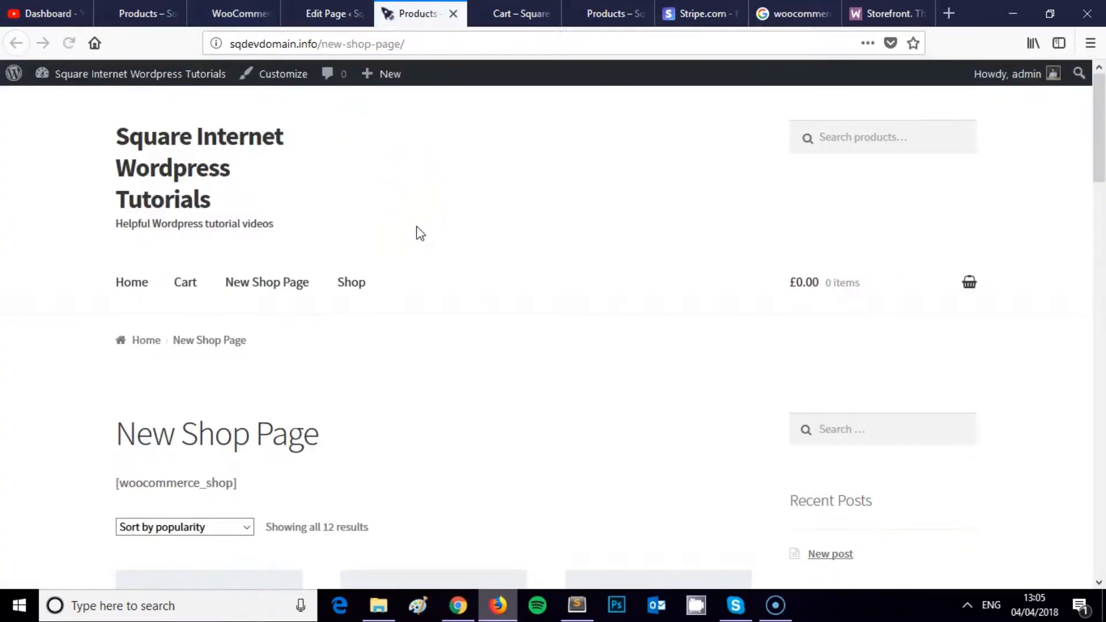
scroll(417, 227, down, 20)
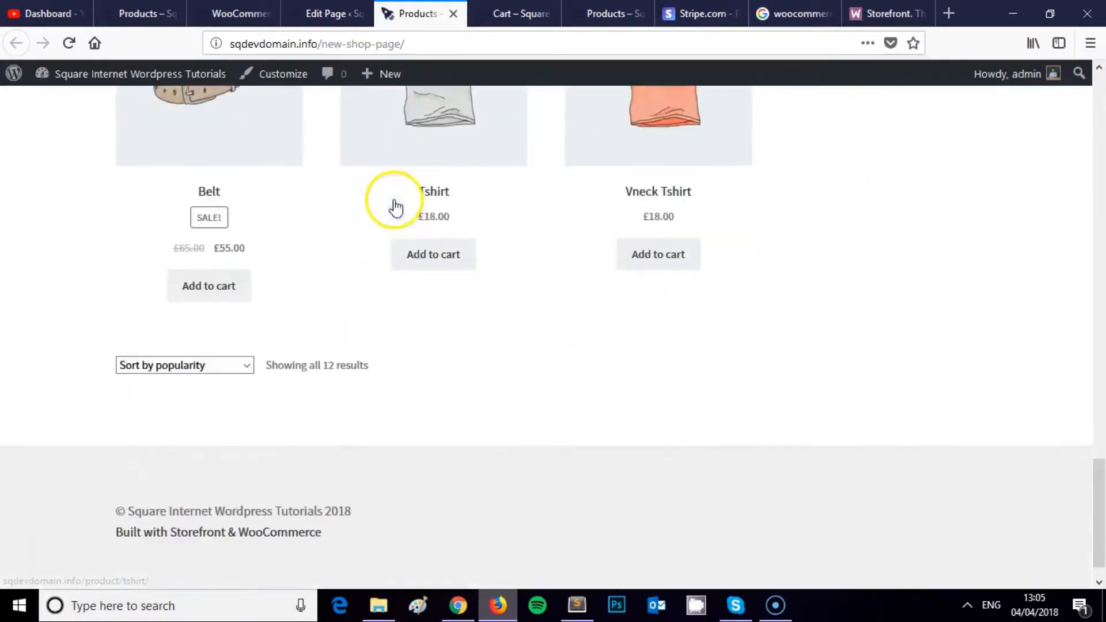
scroll(396, 208, up, 10)
Step: Set the shop page back to Shop and save the Products settings
click(334, 13)
click(248, 13)
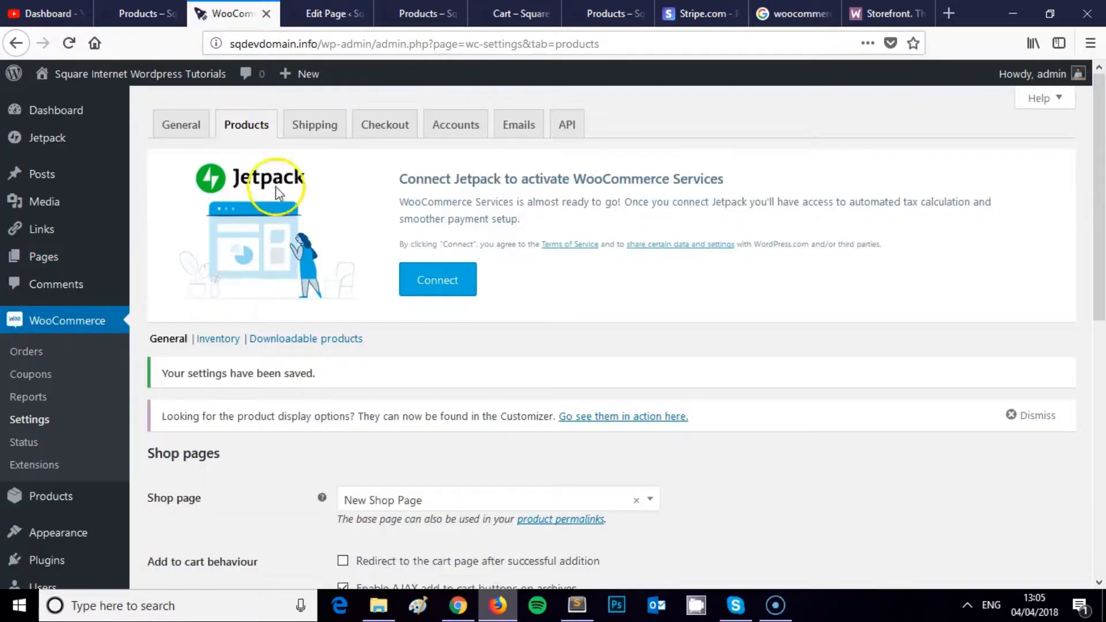
scroll(276, 185, down, 6)
click(383, 136)
click(398, 149)
click(402, 138)
click(400, 151)
scroll(284, 346, down, 3)
click(217, 507)
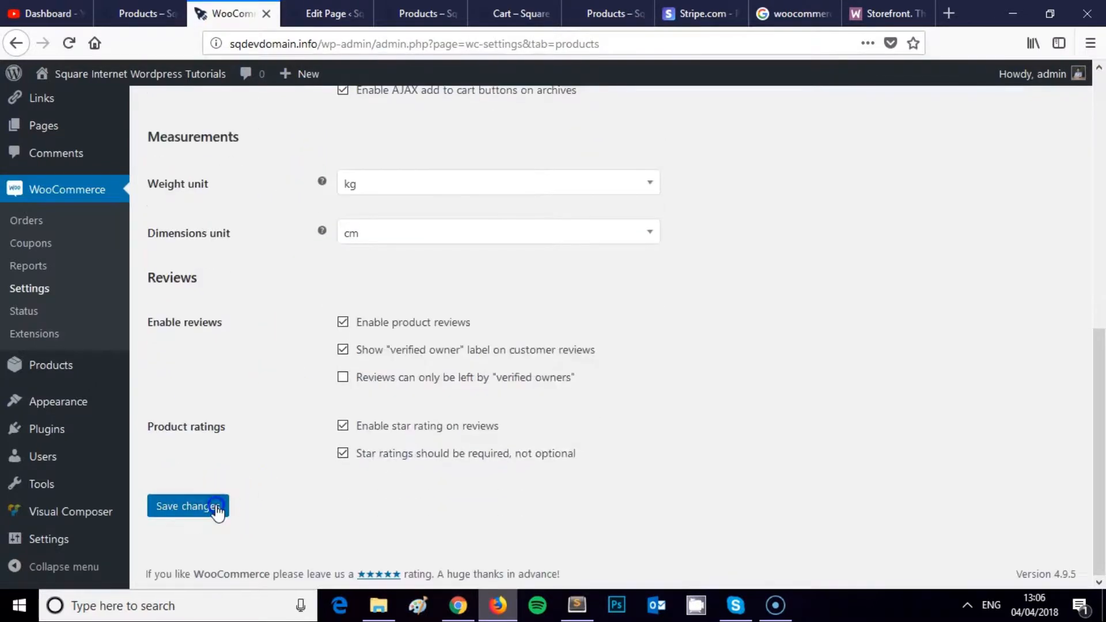
click(326, 13)
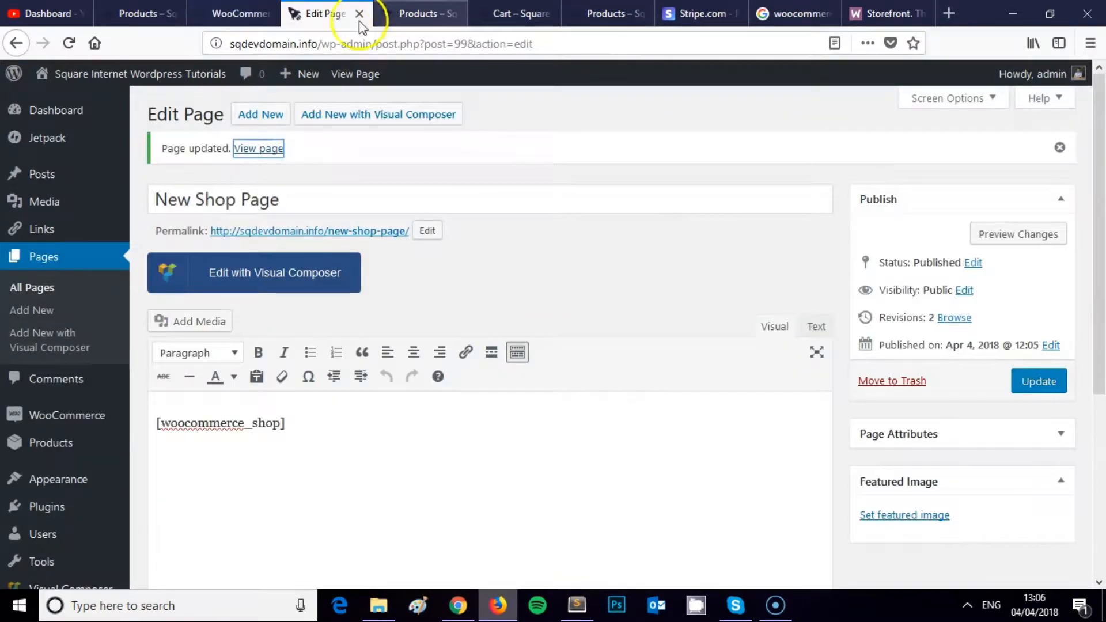
Step: Move the New Shop Page and Cart pages to the trash from All Pages
click(57, 260)
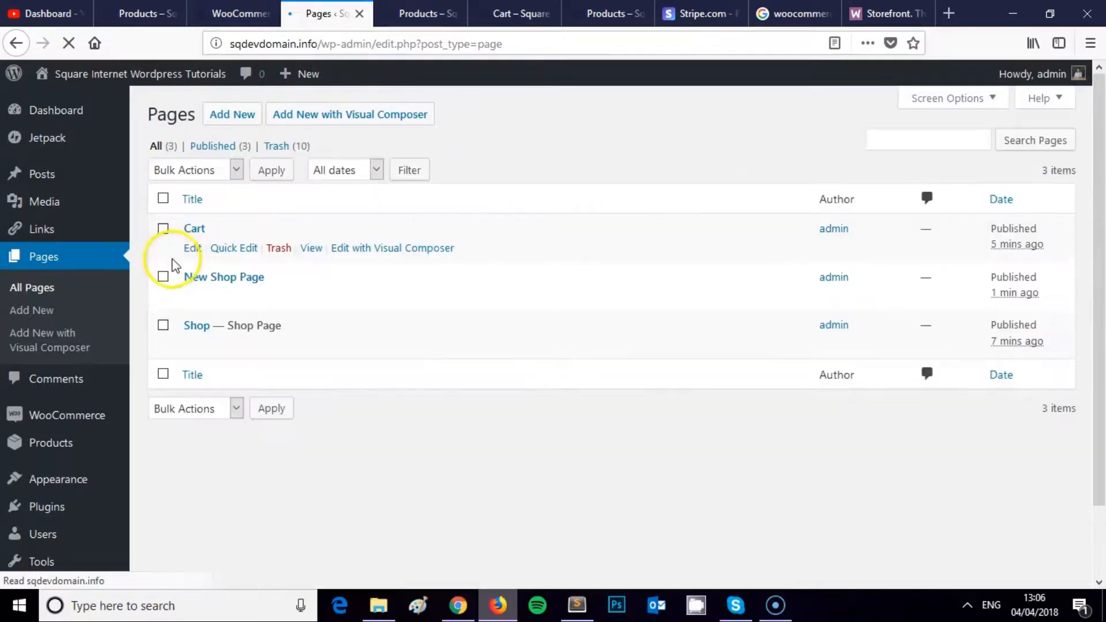
click(162, 281)
click(279, 297)
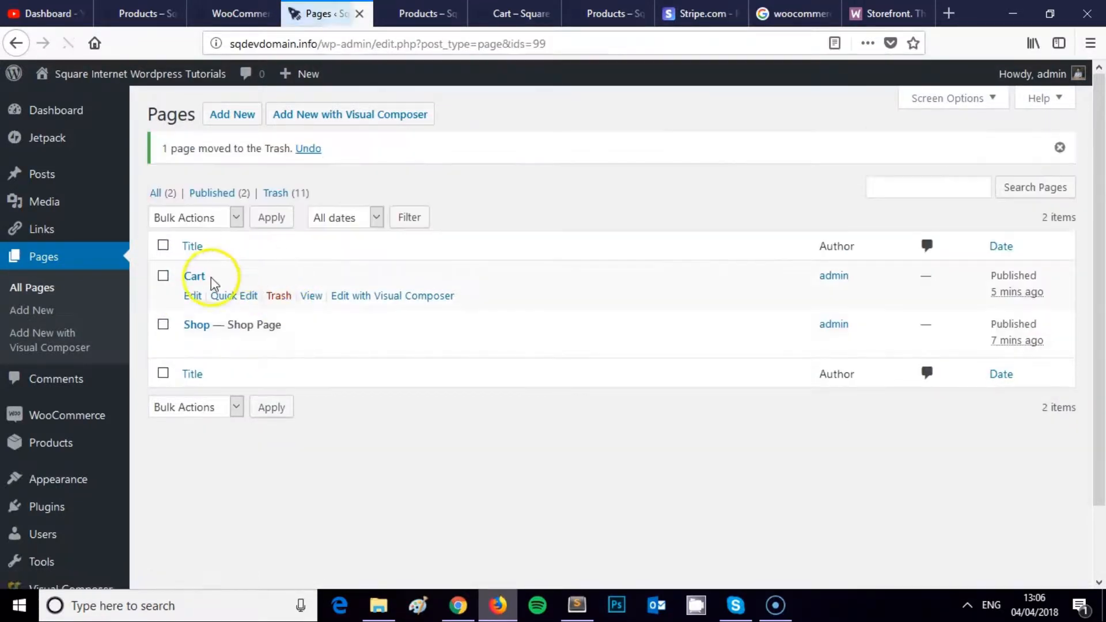
click(278, 294)
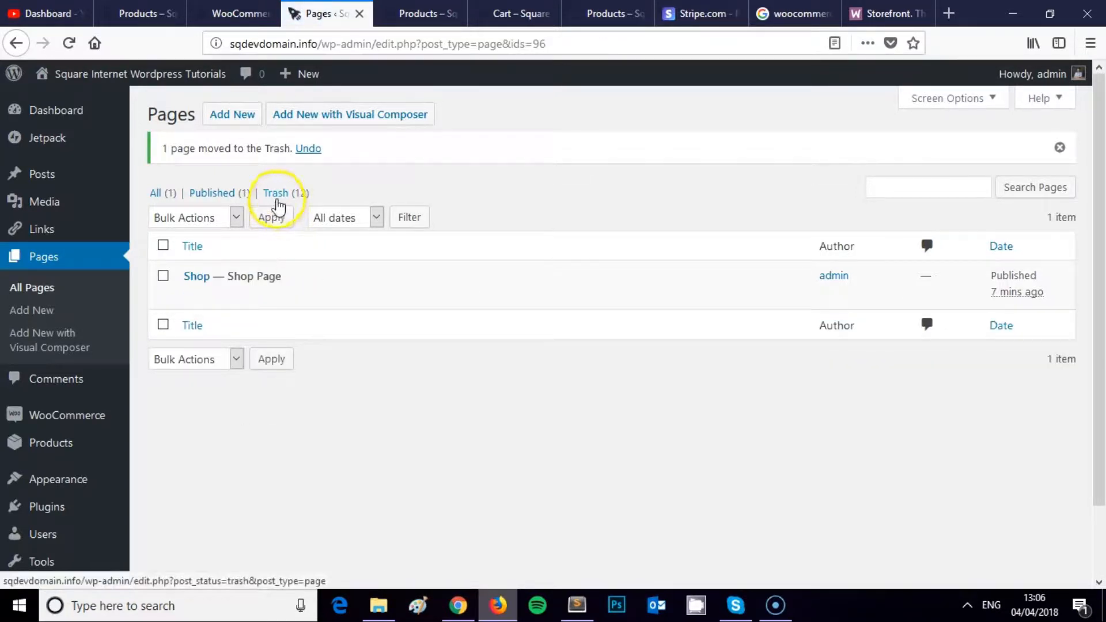
Step: Reload the storefront and open the Shop page from the site menu
key(ctrl+Tab)
scroll(374, 144, up, 2)
key(F5)
click(196, 190)
scroll(363, 265, down, 4)
Step: Open the Beanie product page and add the Beanie to the cart
click(241, 337)
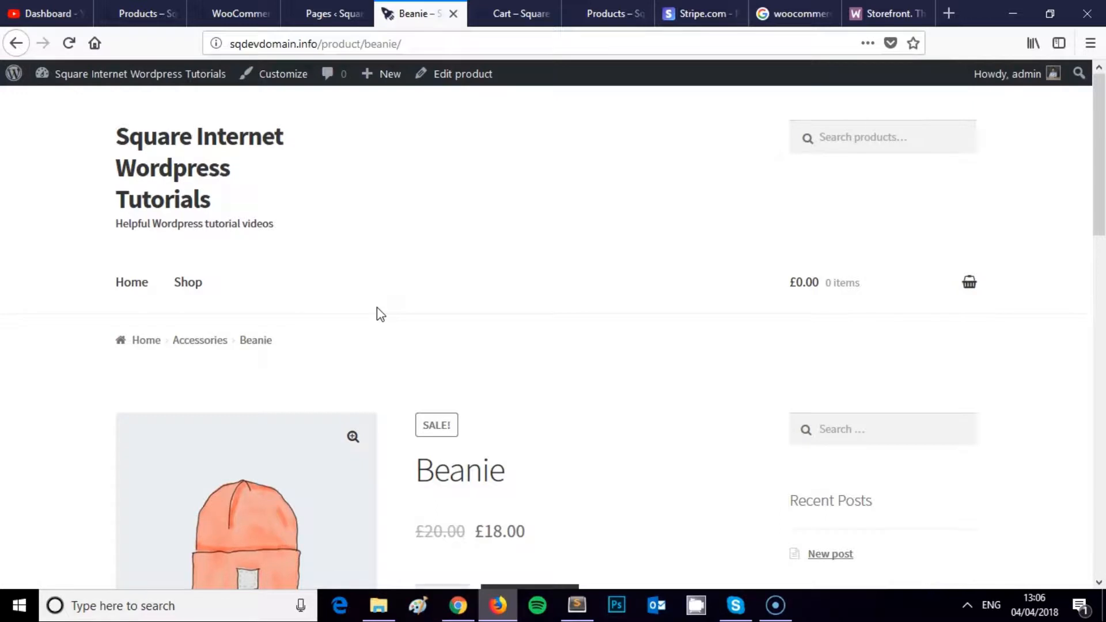
scroll(403, 283, down, 3)
scroll(395, 254, up, 2)
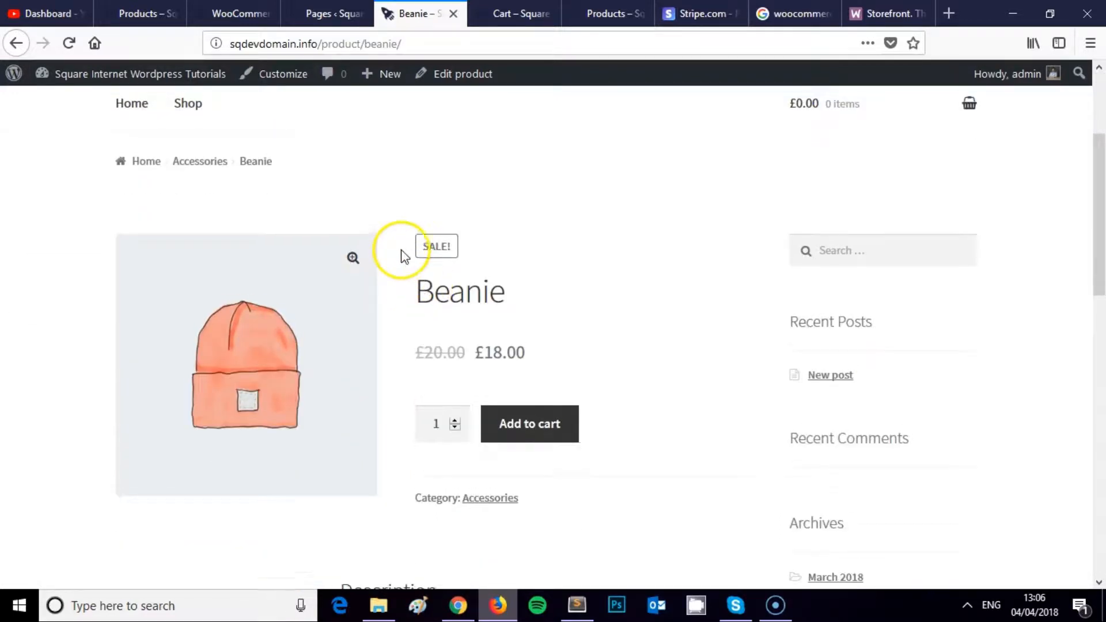
scroll(444, 296, down, 3)
click(536, 333)
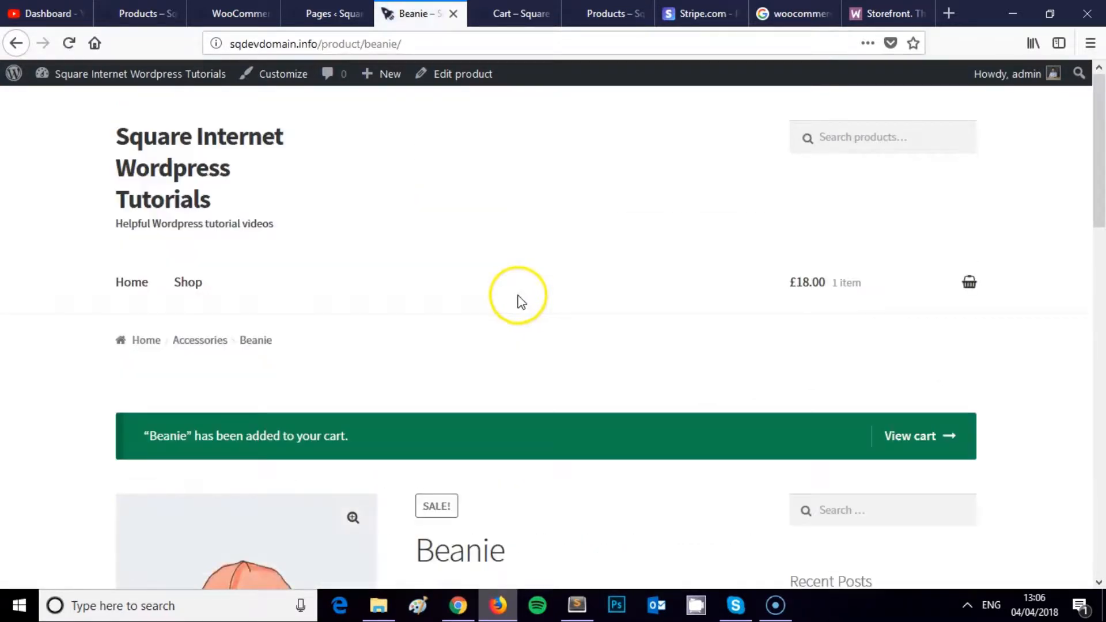
scroll(519, 300, down, 1)
Step: Confirm View cart returns a 404, then back on Beanie see 1 item at £18.00
click(922, 346)
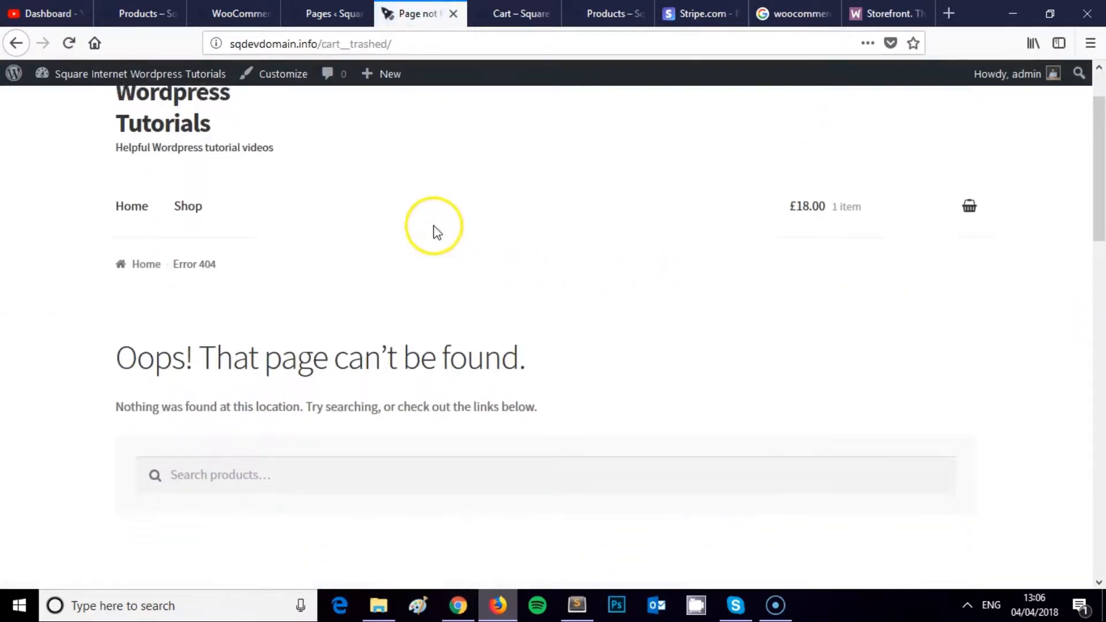
click(15, 43)
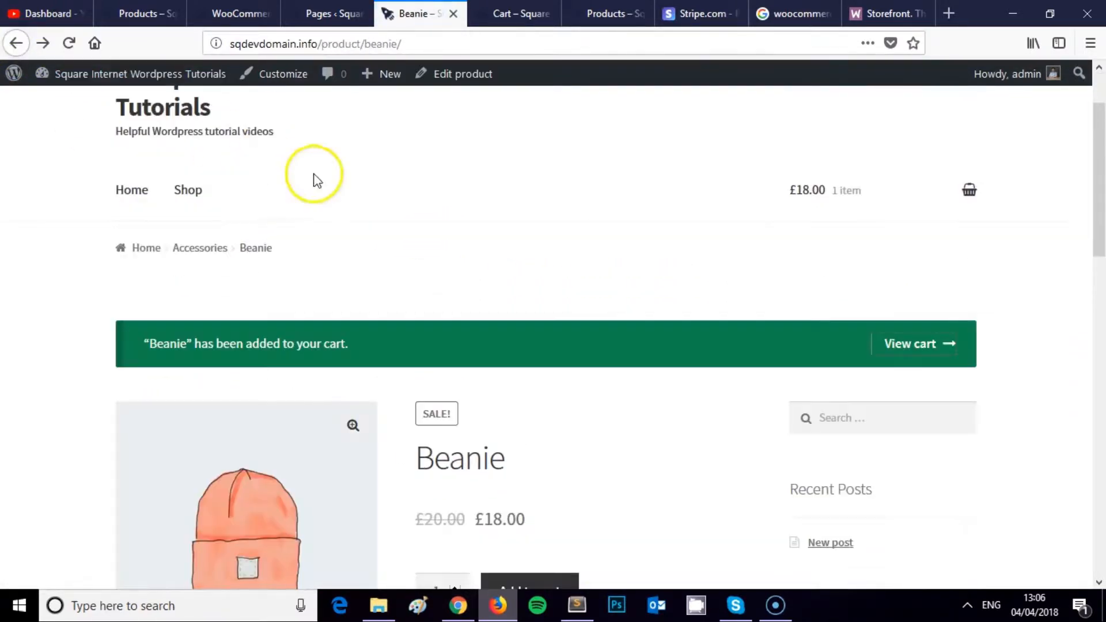
scroll(329, 211, down, 2)
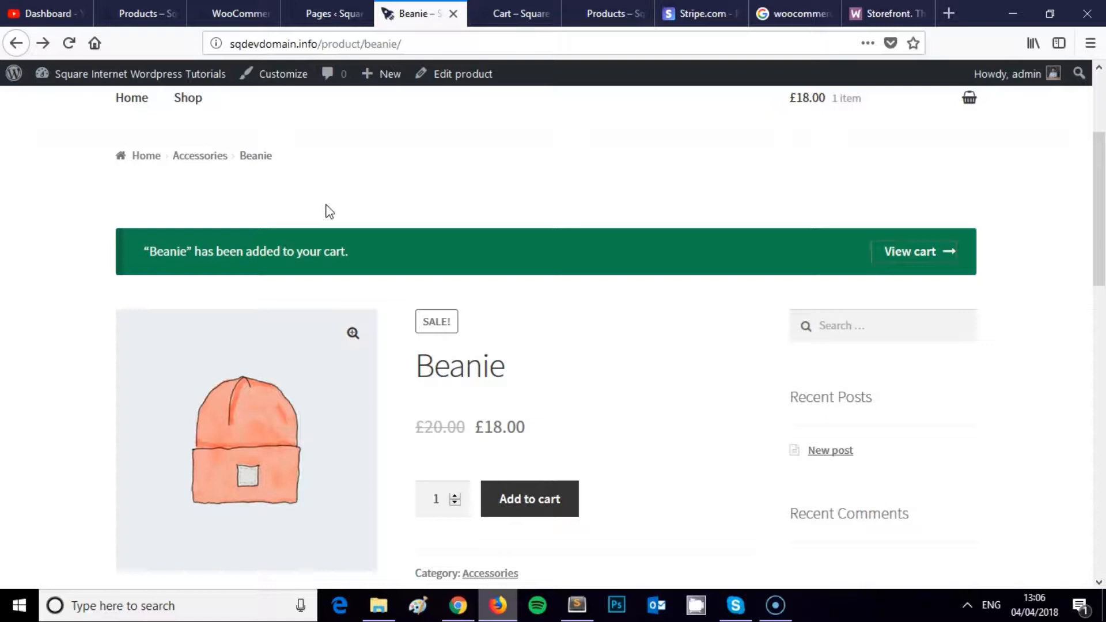
scroll(419, 249, up, 3)
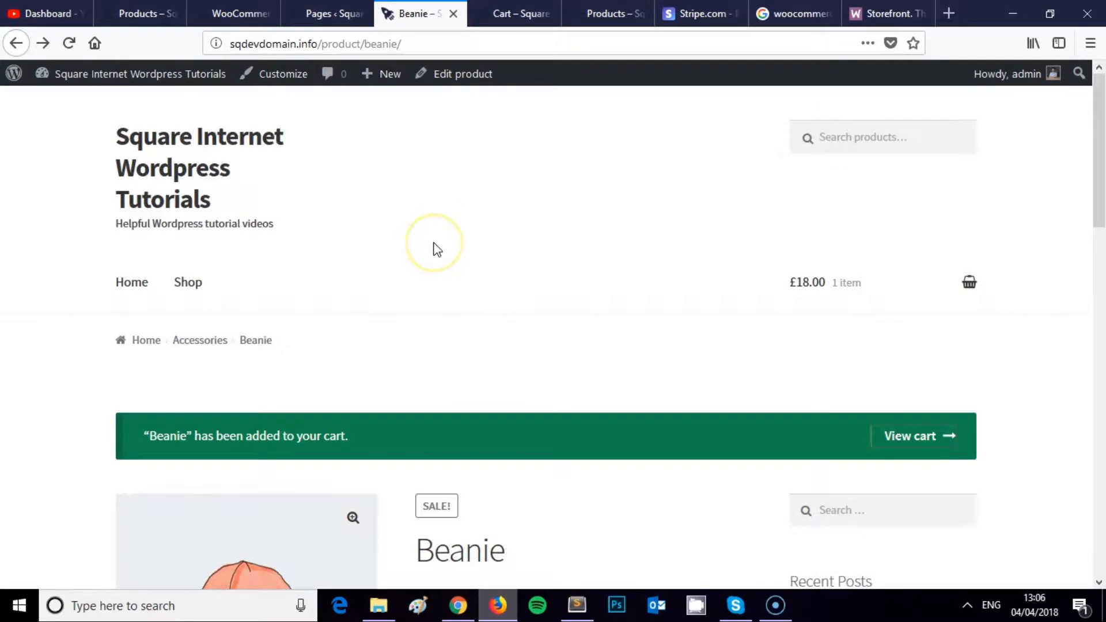
scroll(437, 249, down, 10)
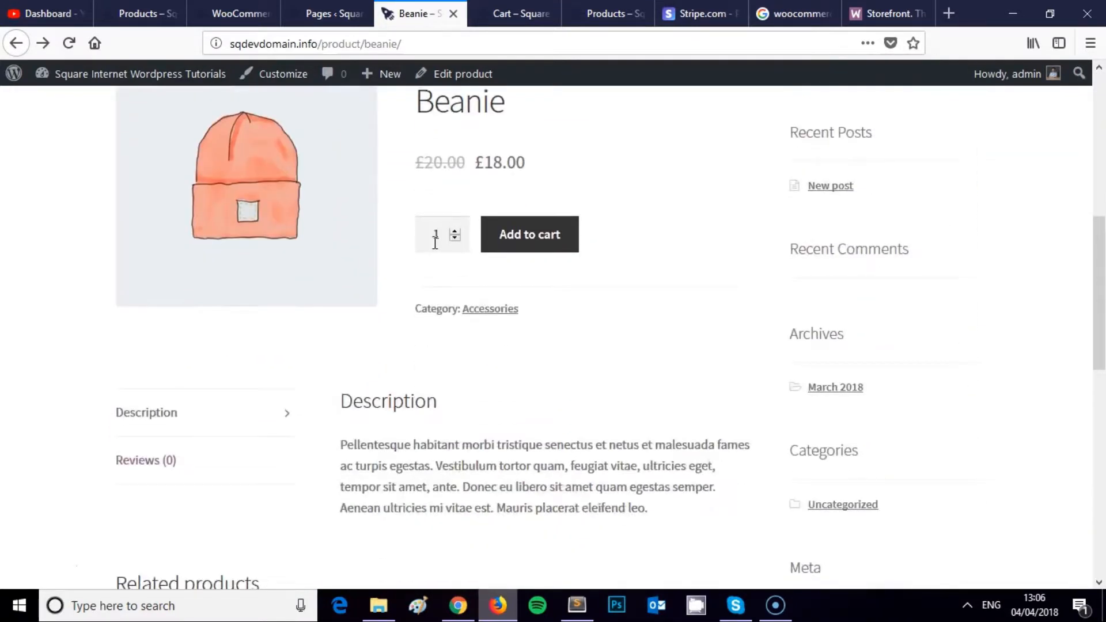
scroll(435, 243, down, 8)
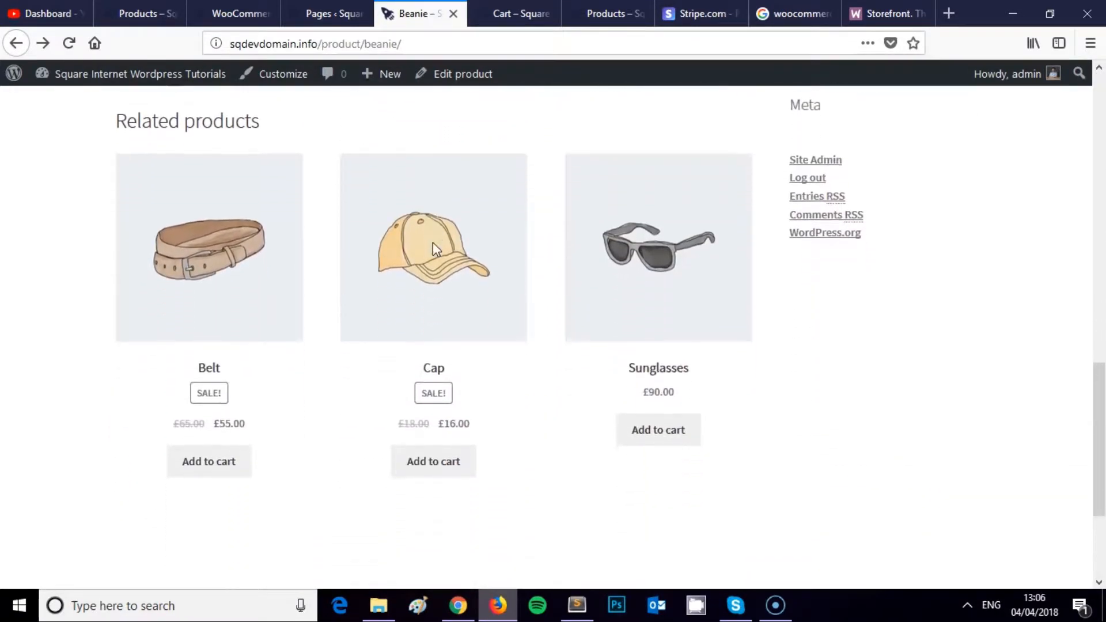
scroll(434, 244, up, 18)
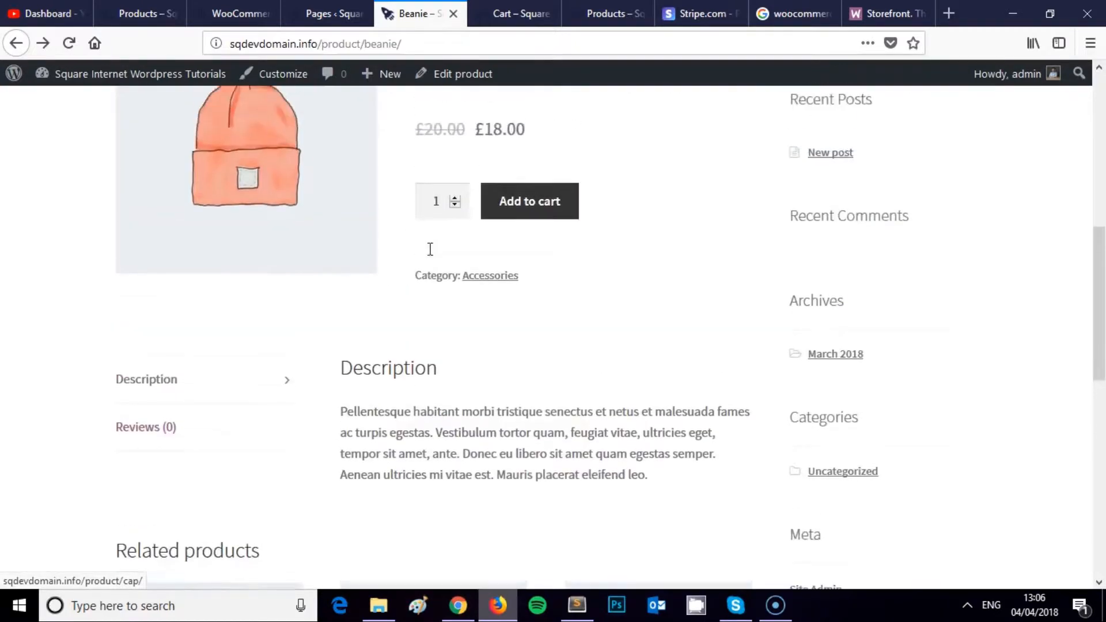
scroll(428, 254, up, 3)
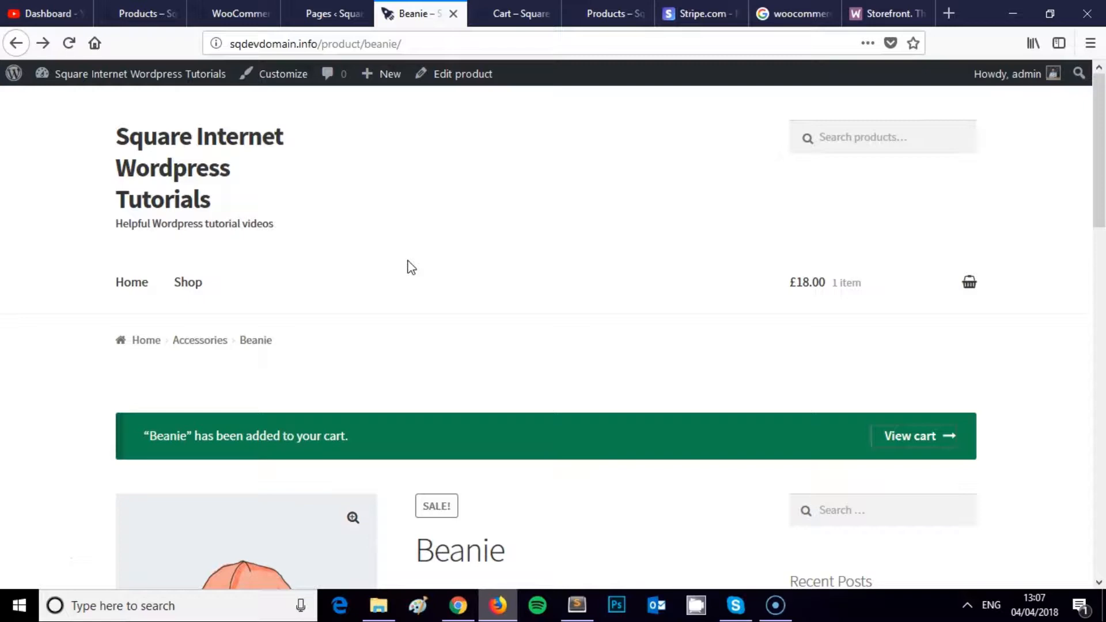
Step: Start a new WordPress page titled Cart
click(323, 13)
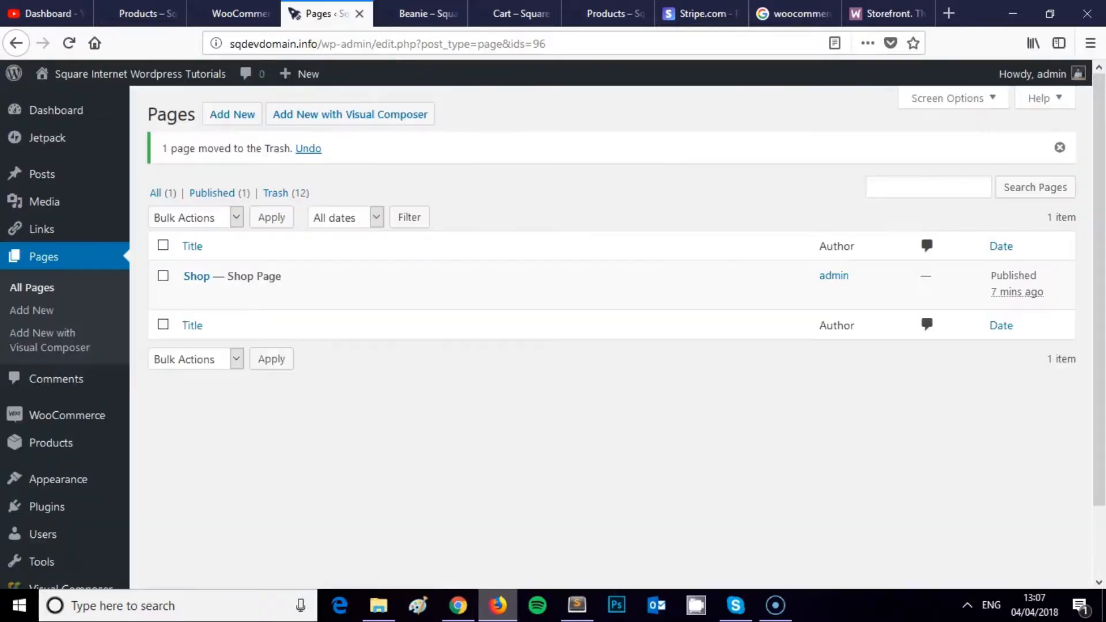
click(232, 115)
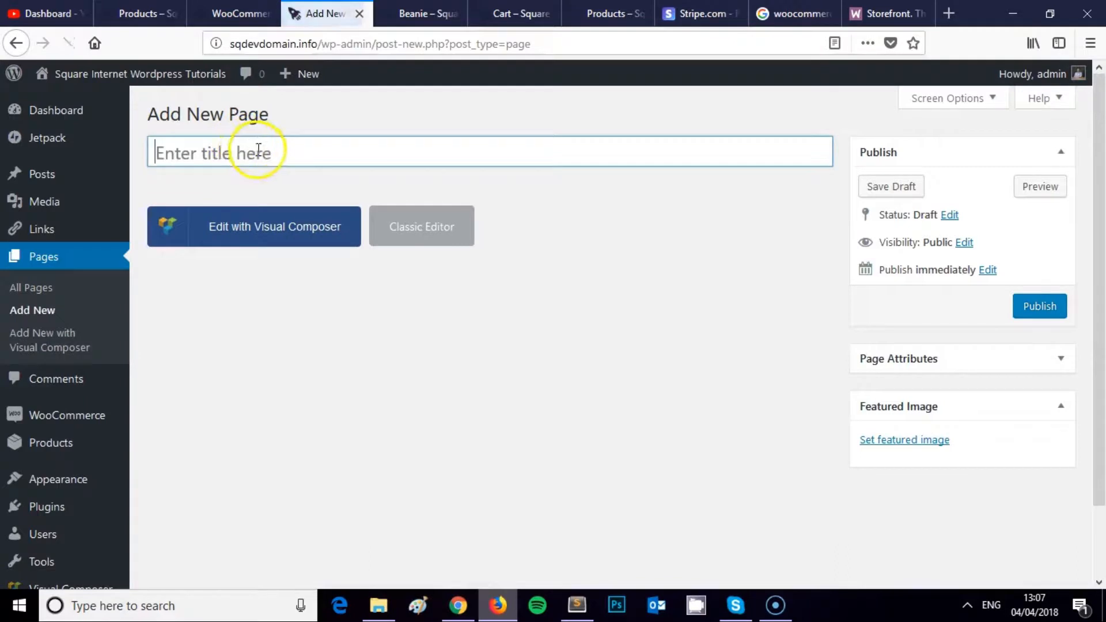
click(257, 151)
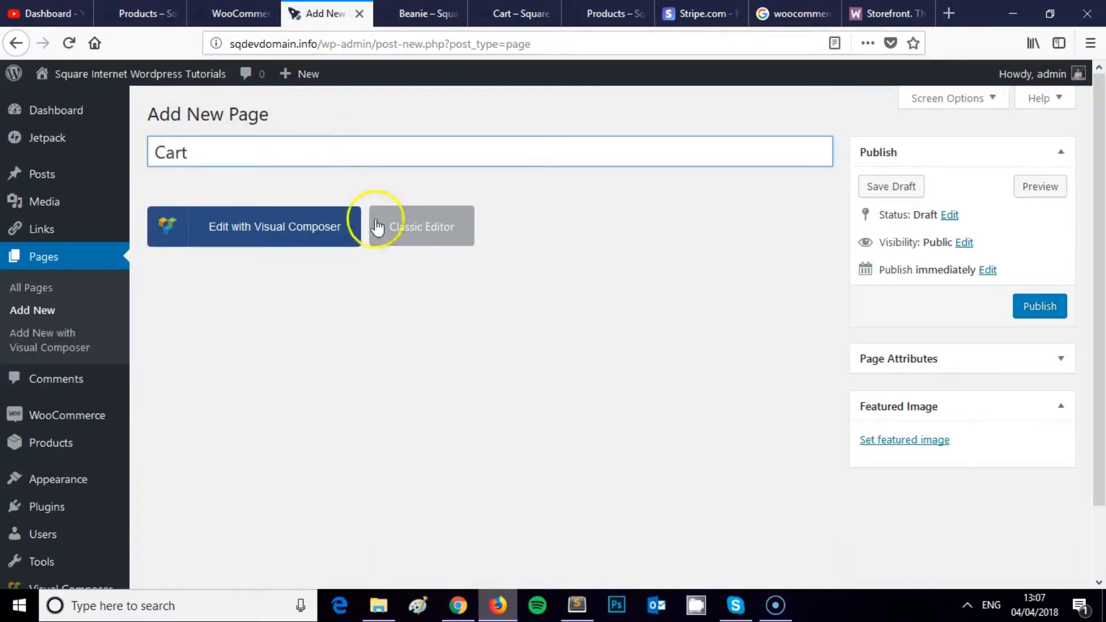
click(1040, 308)
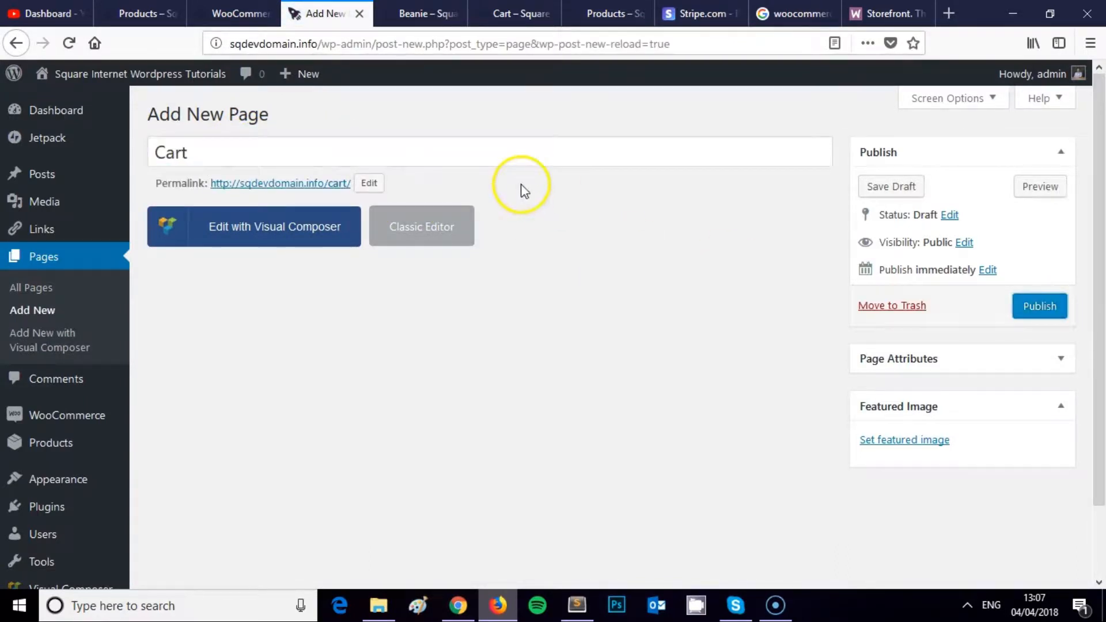
Step: Switch to the Classic Editor, add [woocommerce_cart], publish, and open the live Cart page
click(459, 235)
click(747, 292)
click(368, 359)
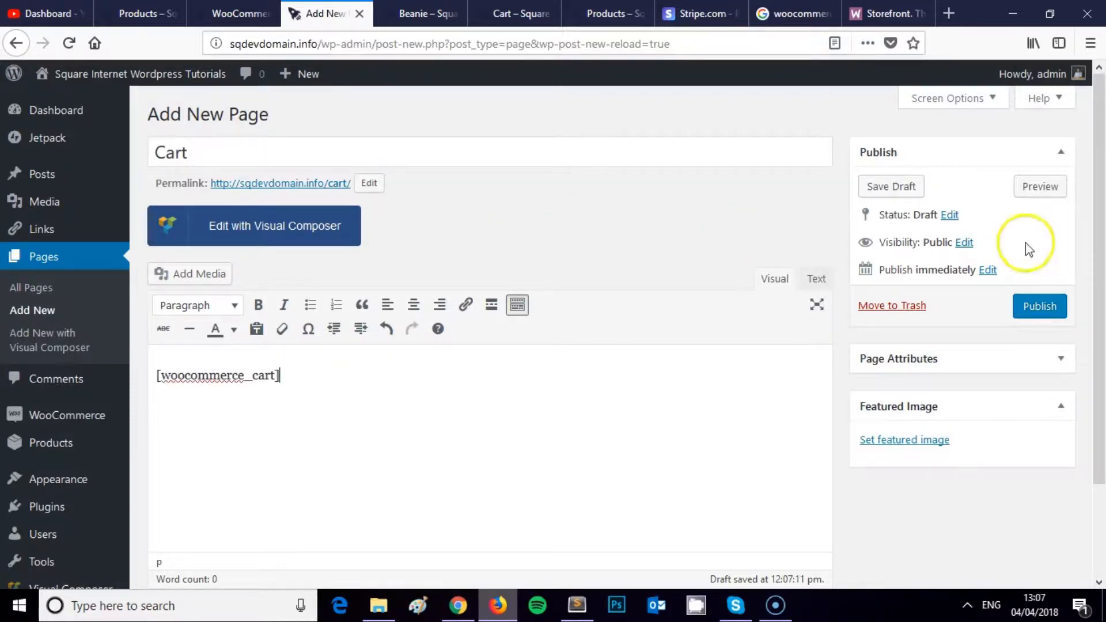
click(1034, 310)
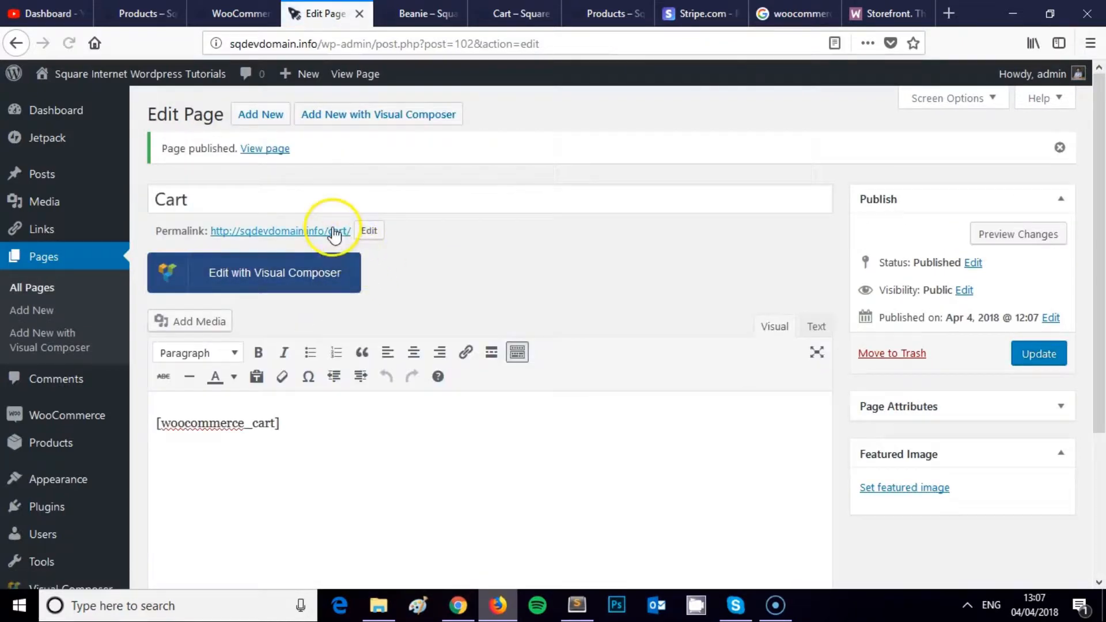
right_click(328, 230)
click(432, 240)
Step: Review the Beanie cart on the newly opened Cart page
click(396, 8)
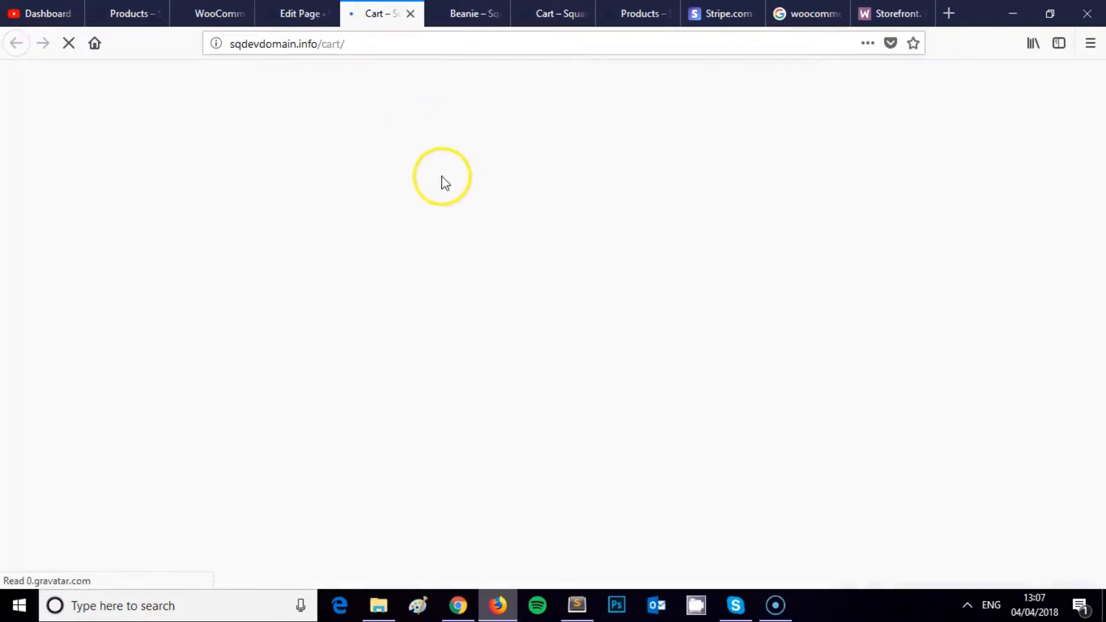
scroll(409, 184, down, 3)
scroll(410, 189, down, 5)
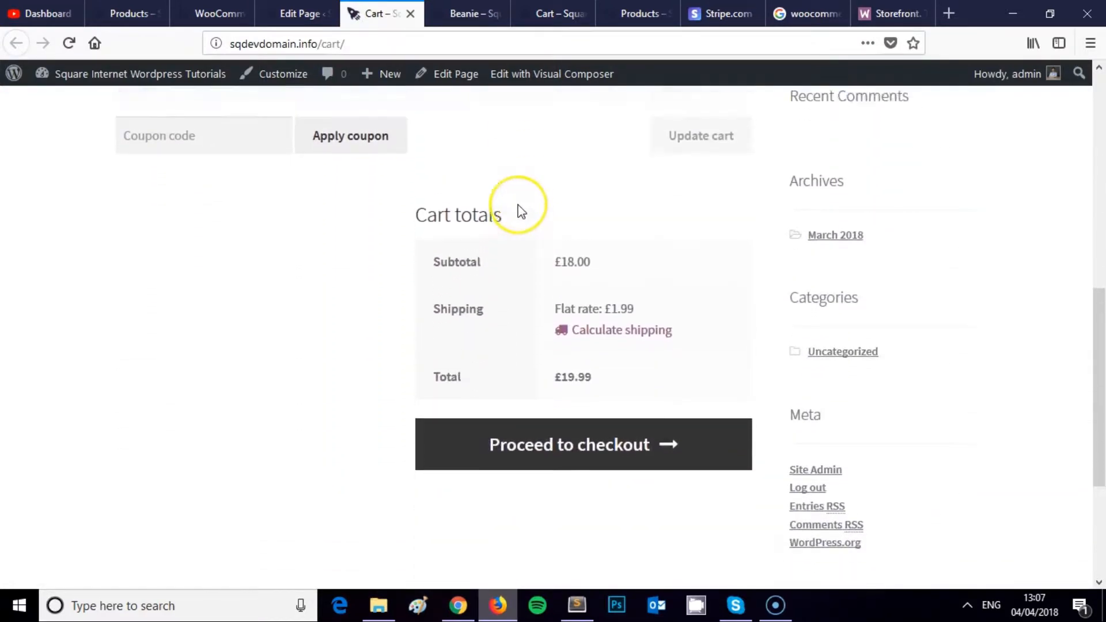
scroll(521, 204, up, 5)
scroll(521, 211, up, 3)
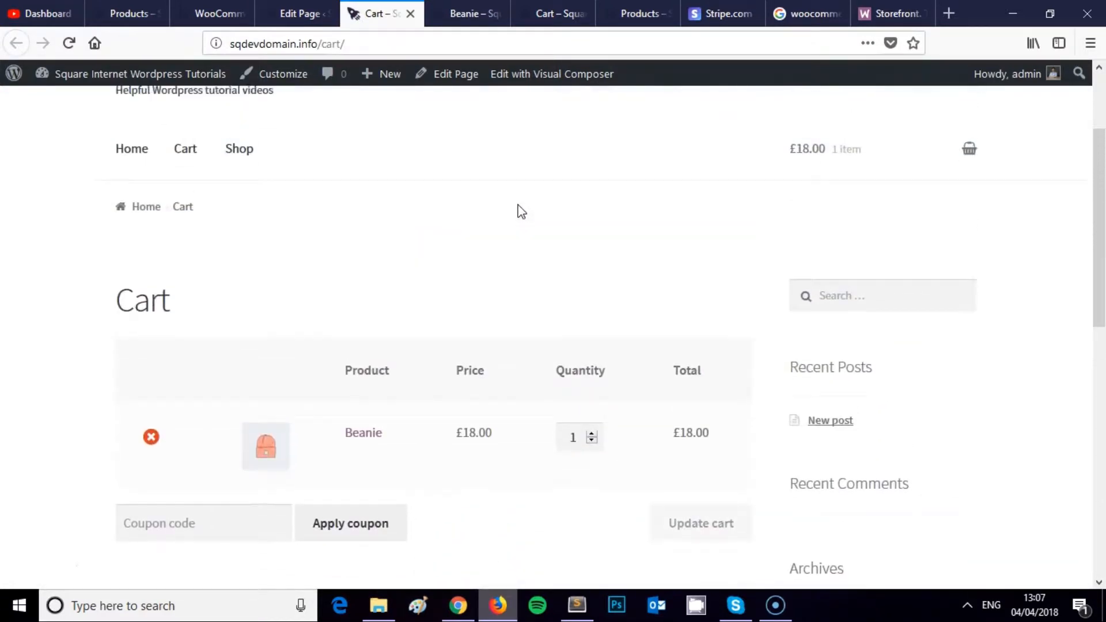
scroll(516, 209, down, 2)
click(455, 344)
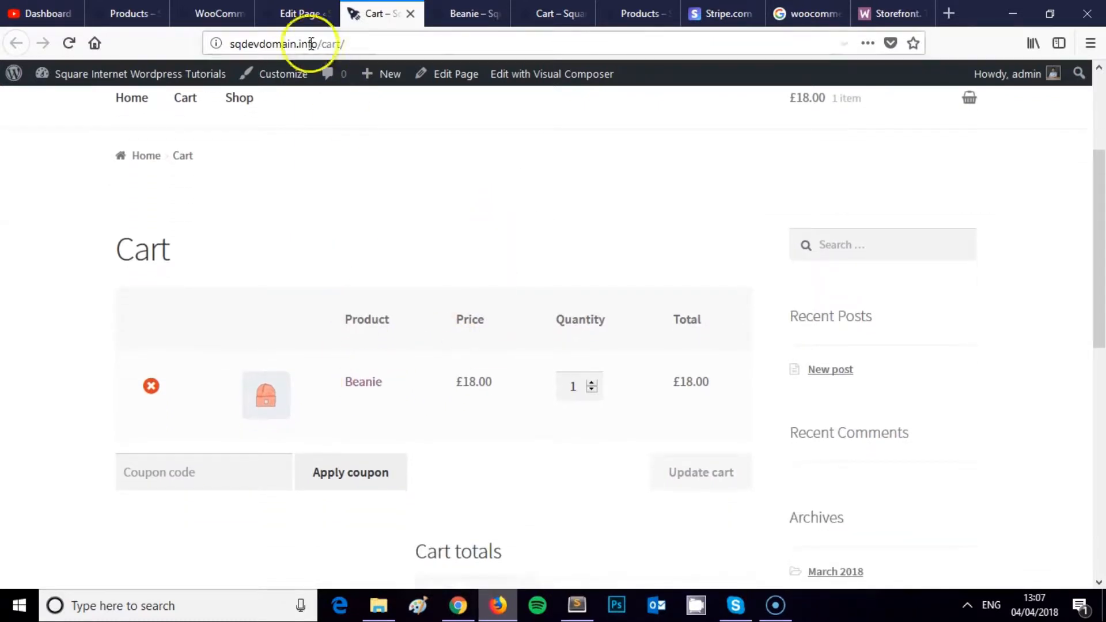
Step: Proceed to checkout from Cart totals, which returns a 404 page
scroll(432, 288, down, 1)
scroll(429, 282, down, 4)
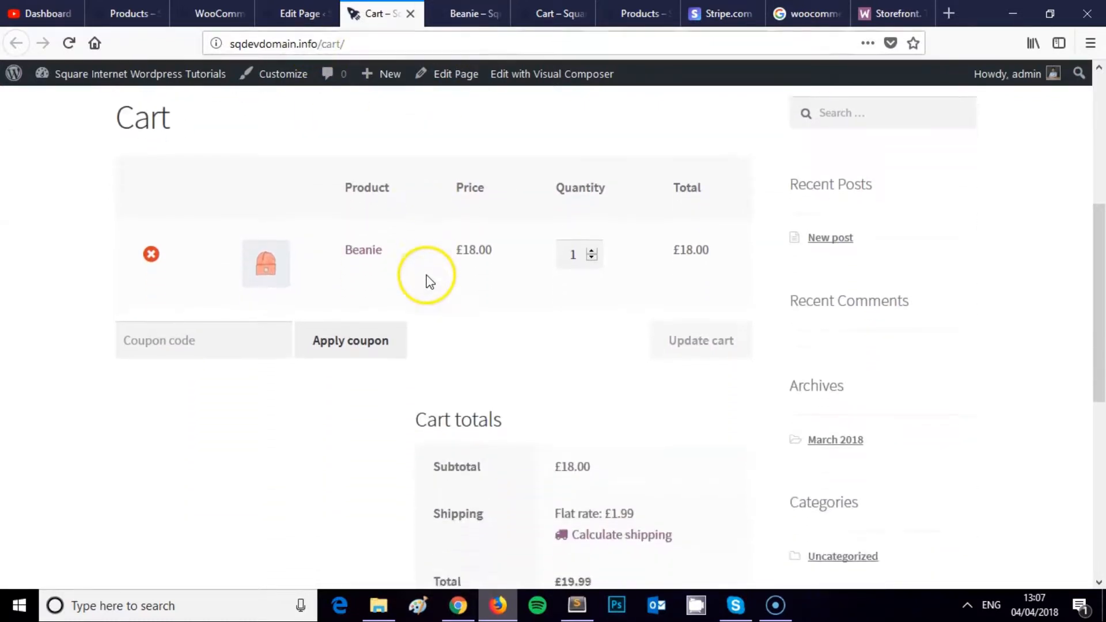
scroll(564, 398, down, 2)
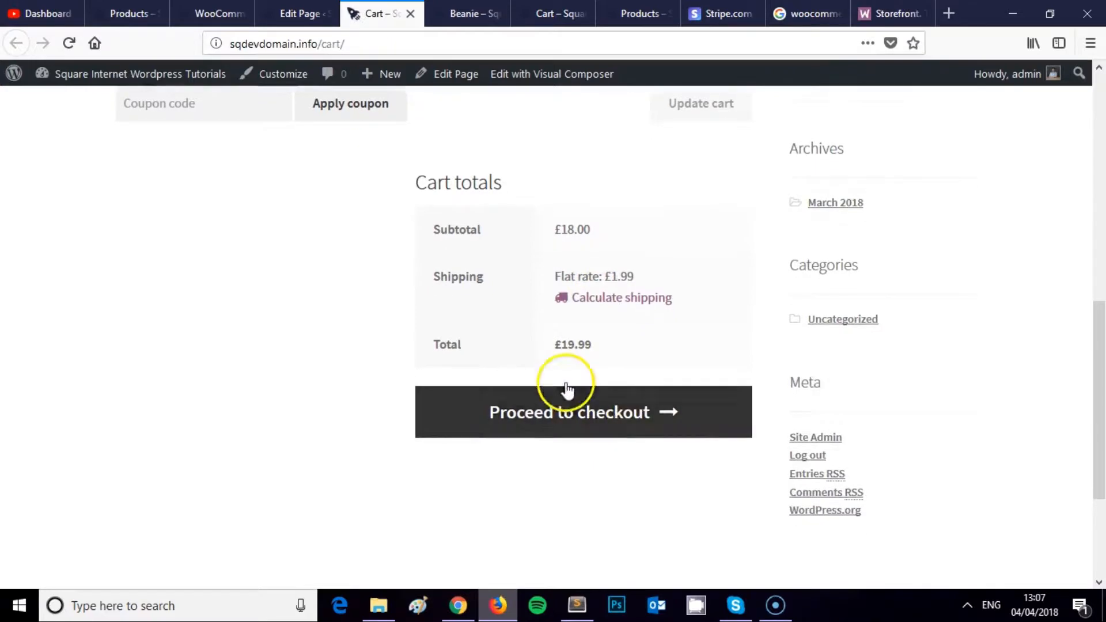
scroll(531, 345, up, 5)
scroll(536, 461, down, 3)
scroll(573, 341, down, 3)
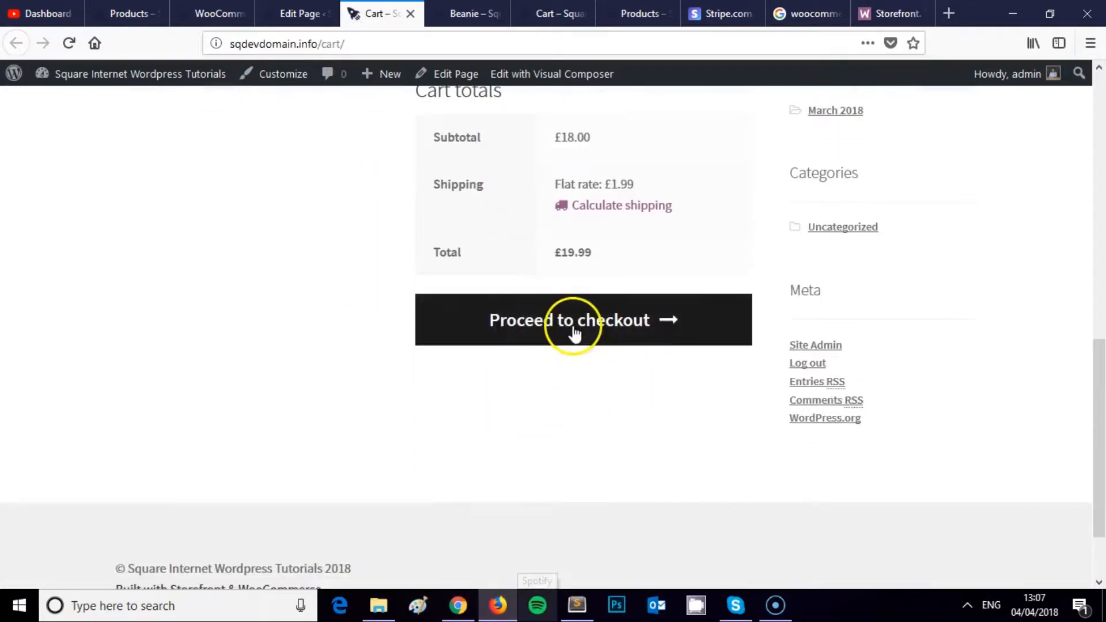
scroll(573, 328, up, 11)
scroll(403, 264, down, 10)
click(537, 324)
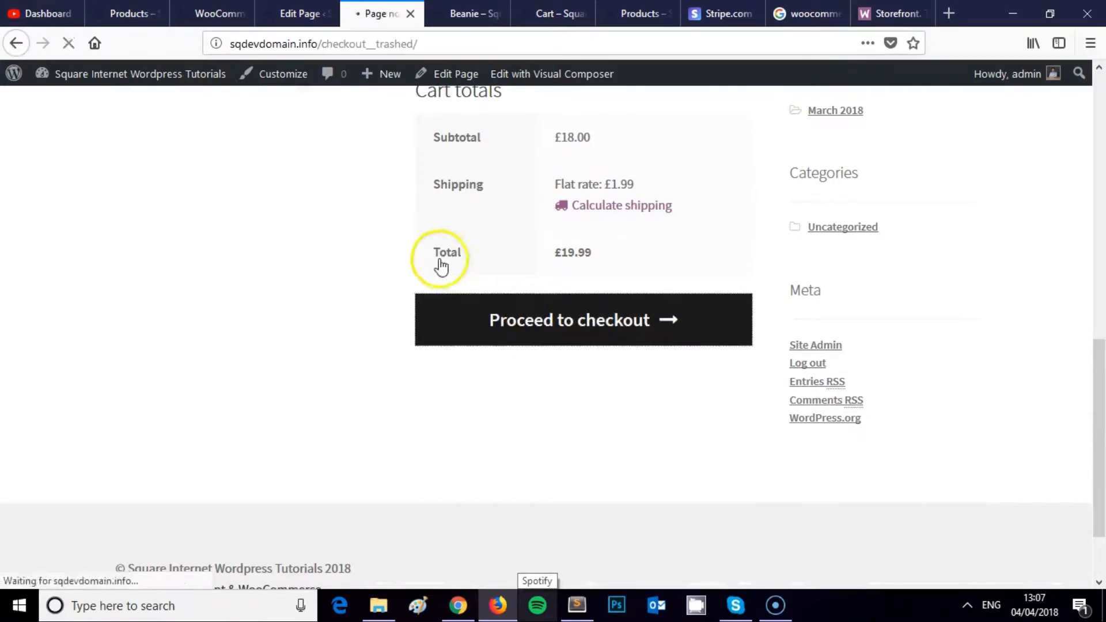
click(299, 1)
Step: Create and publish a new page titled Checkout
click(71, 258)
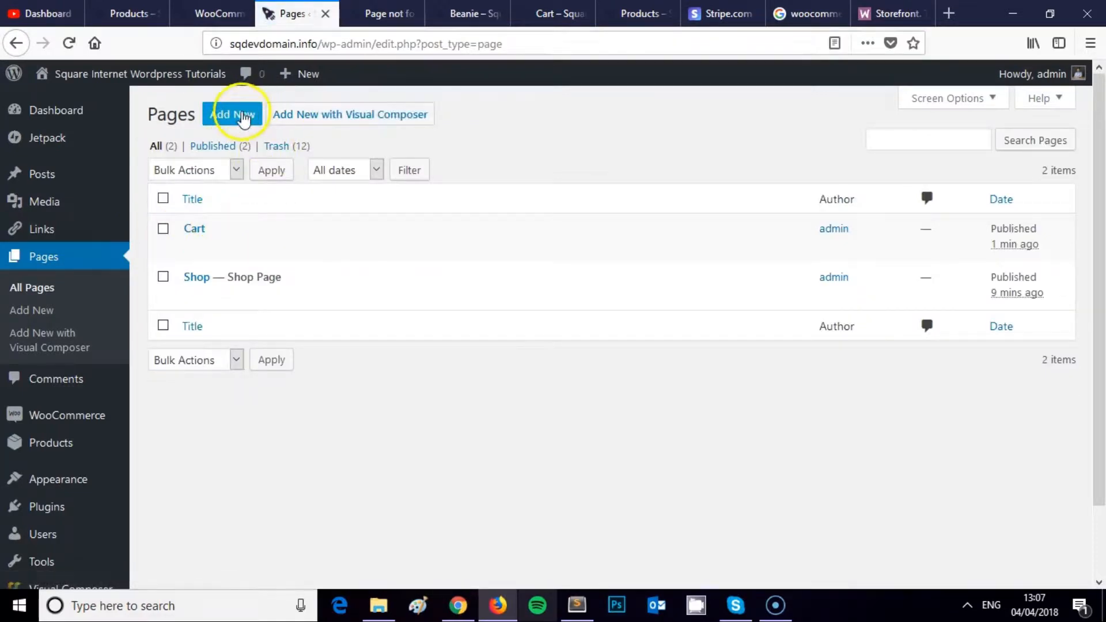
click(245, 118)
click(285, 150)
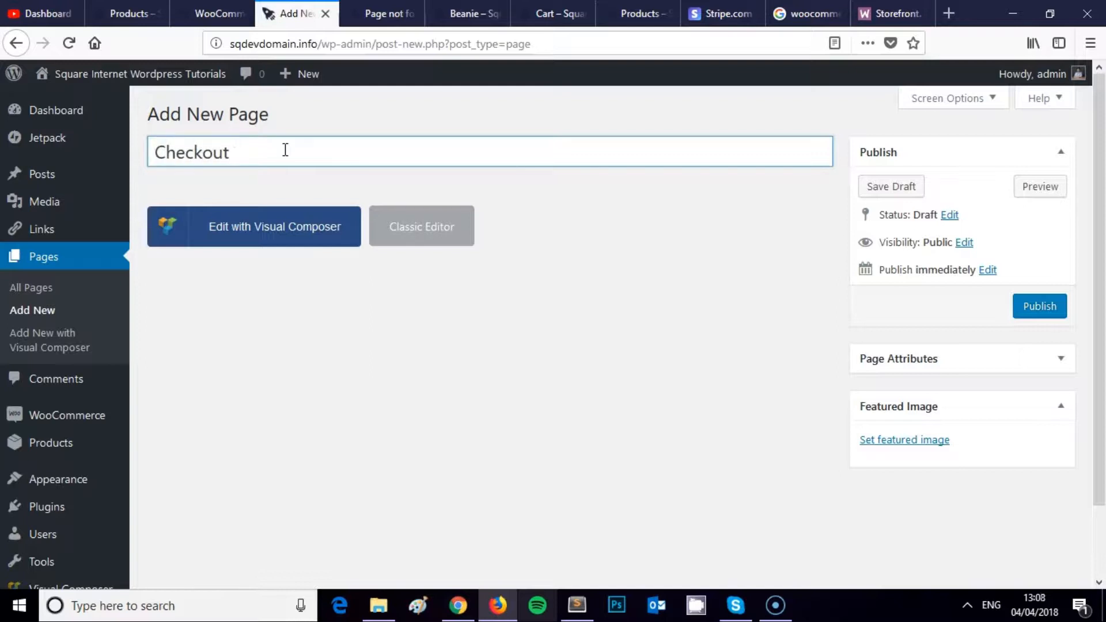
click(1026, 308)
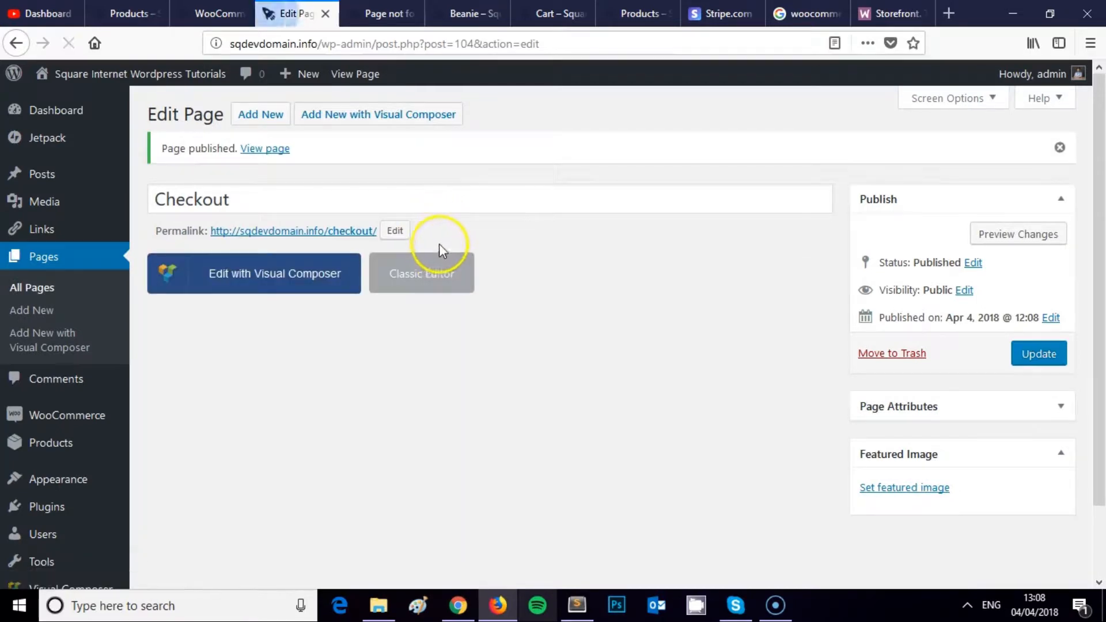
Step: Switch Checkout to the Classic Editor, add [woocommerce_checkout], update, and open the live page
click(442, 277)
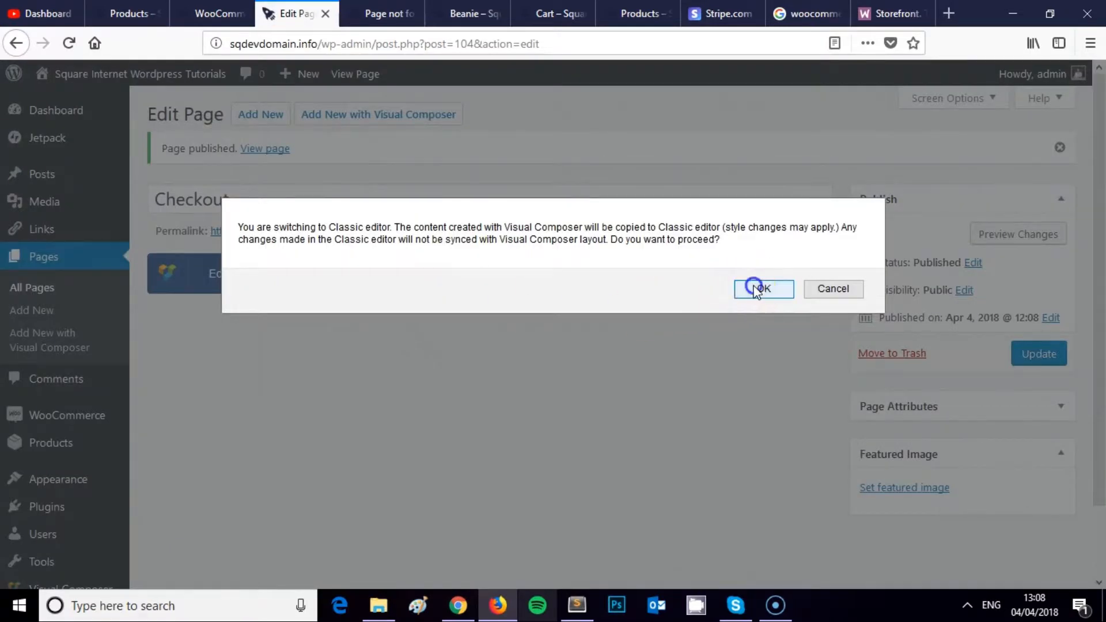
click(759, 290)
scroll(305, 404, down, 3)
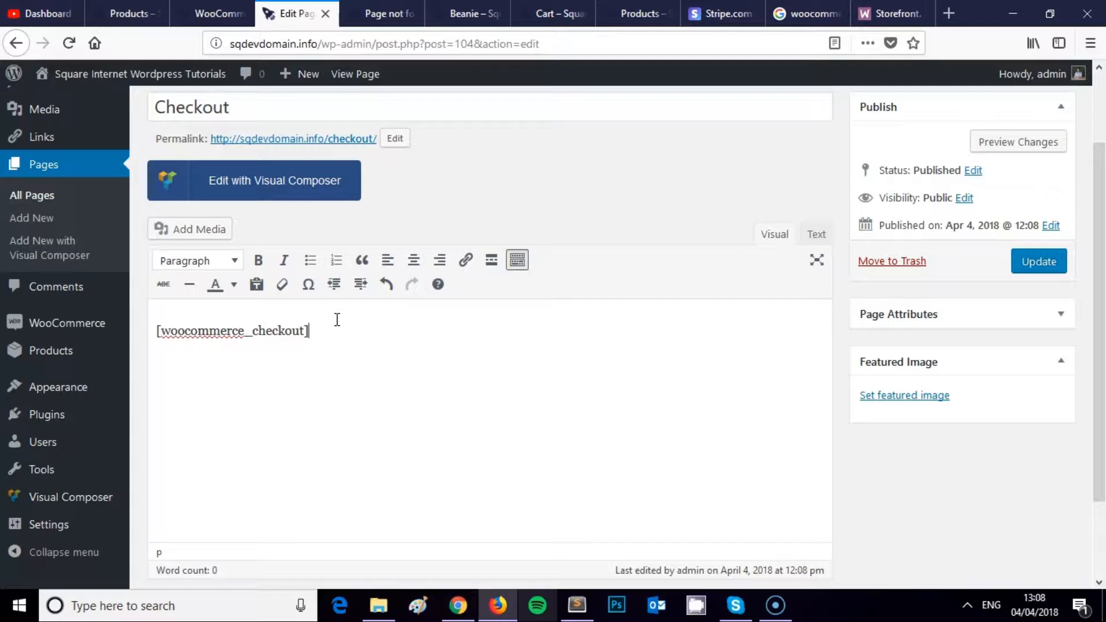
click(1043, 264)
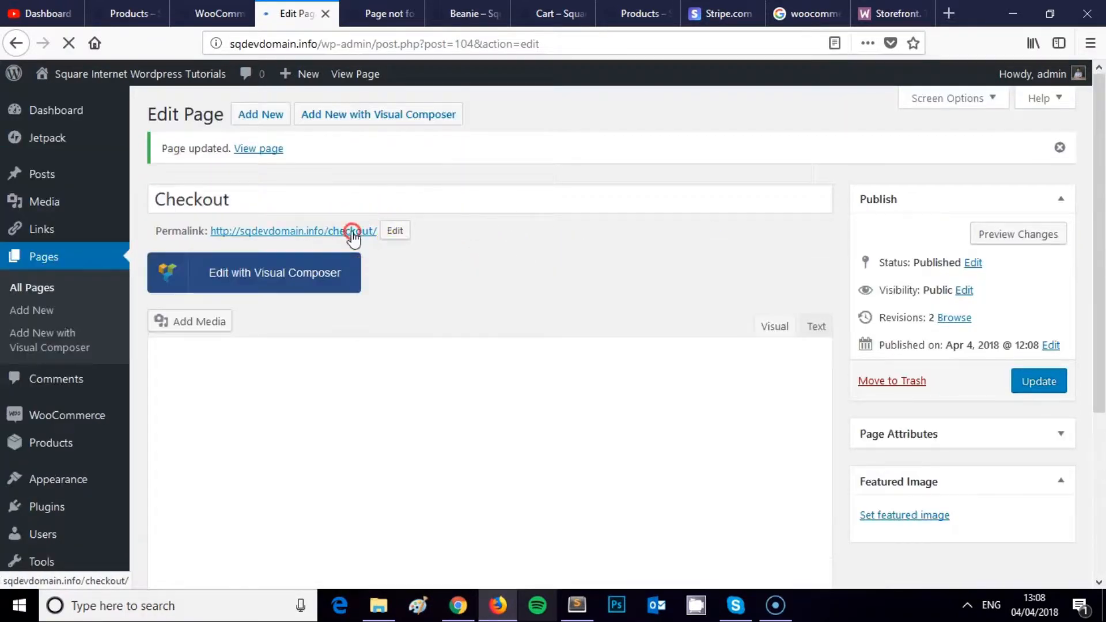
middle_click(352, 230)
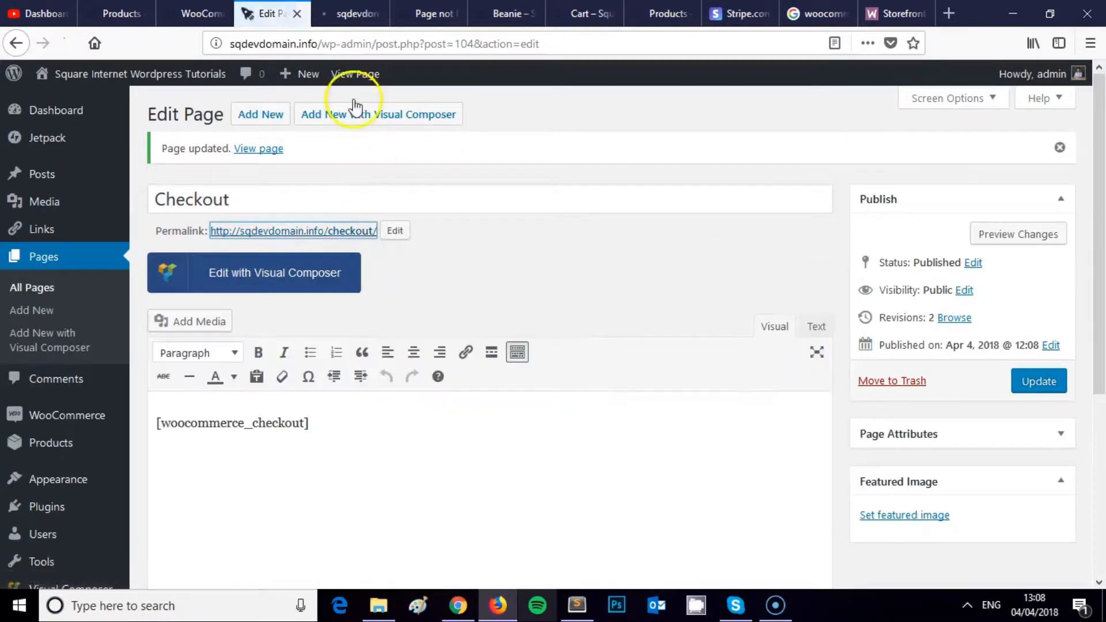
Step: Scroll through the billing form on the live Checkout page
click(365, 10)
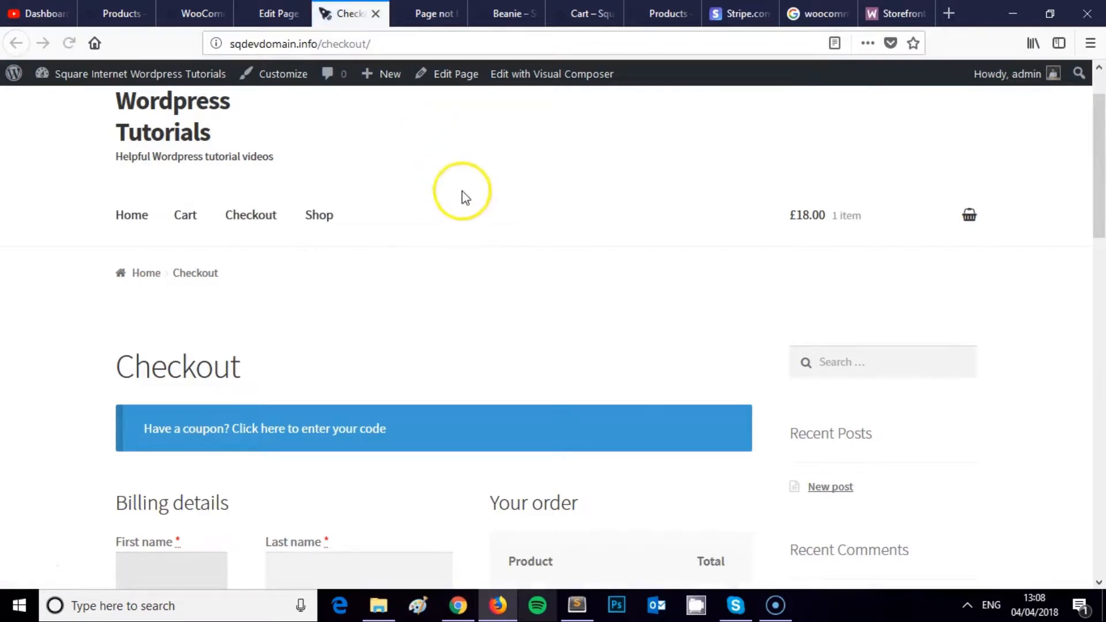
scroll(464, 198, down, 1)
scroll(461, 184, down, 5)
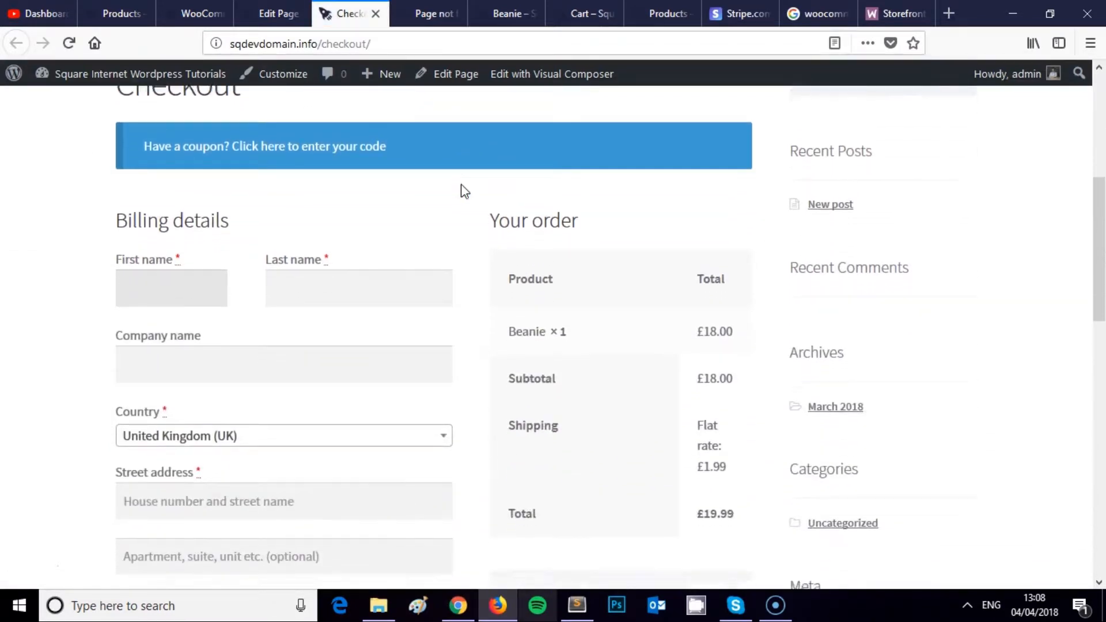
scroll(478, 181, down, 8)
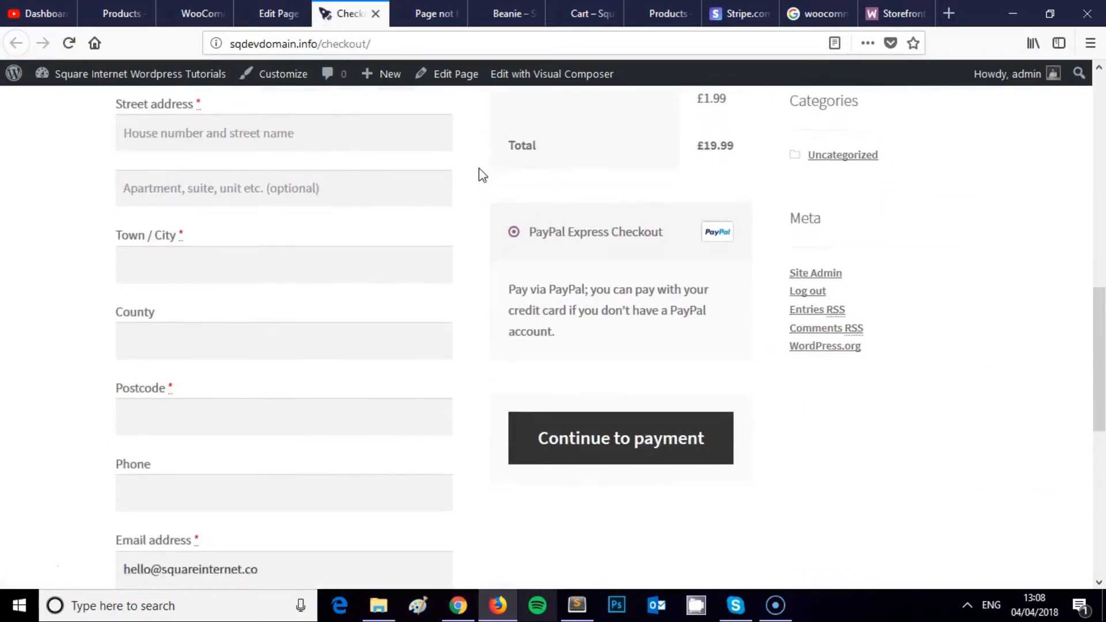
scroll(467, 179, down, 4)
scroll(457, 202, up, 11)
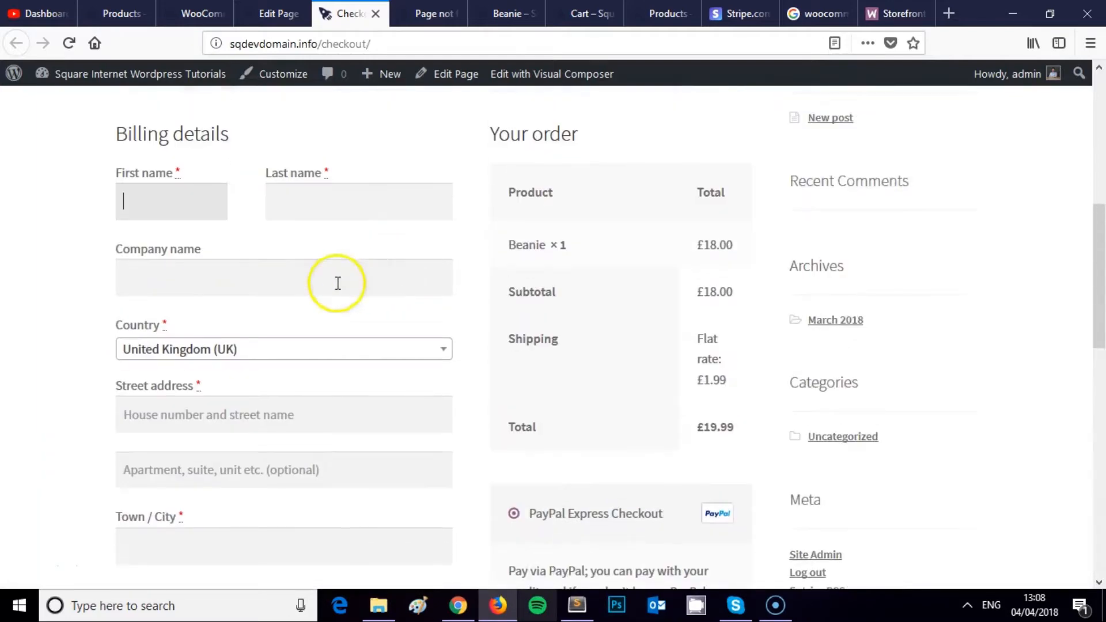
Step: Enter a billing first and last name in the checkout form
click(203, 204)
key(Tab)
scroll(385, 188, down, 10)
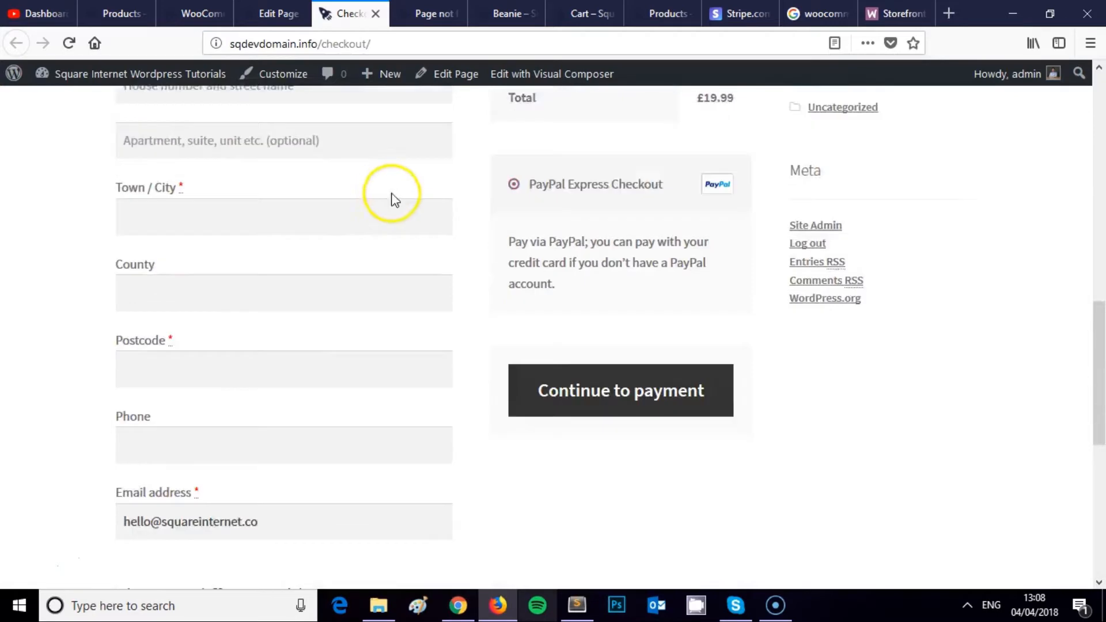
scroll(404, 206, up, 12)
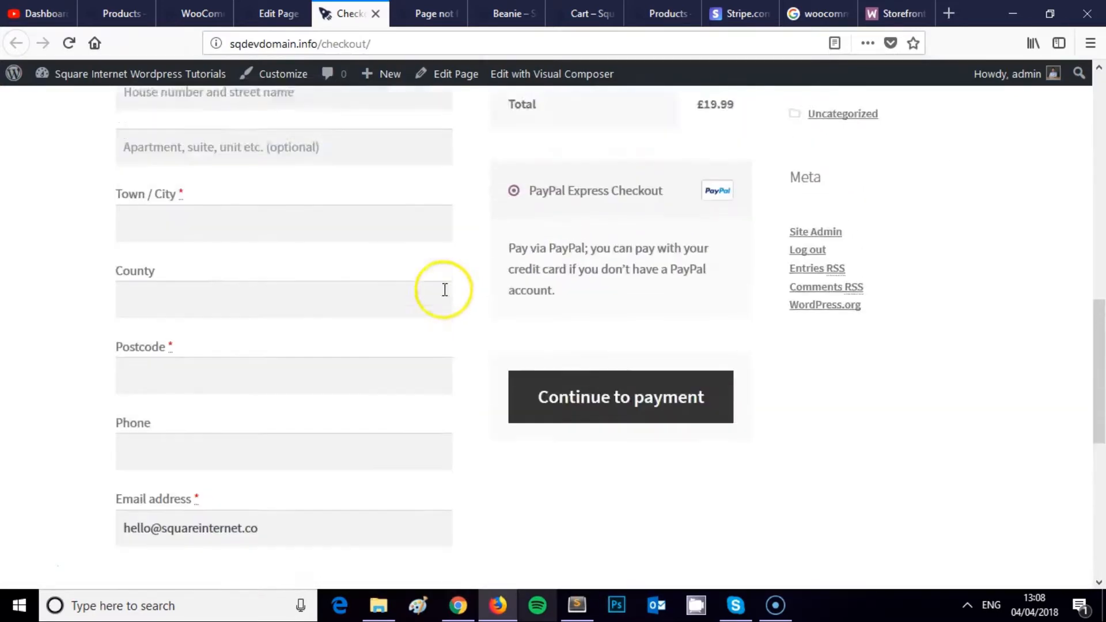
key(Tab)
Step: Check the Beanie order summary totalling £19.99 with £1.99 flat-rate shipping
scroll(456, 304, up, 6)
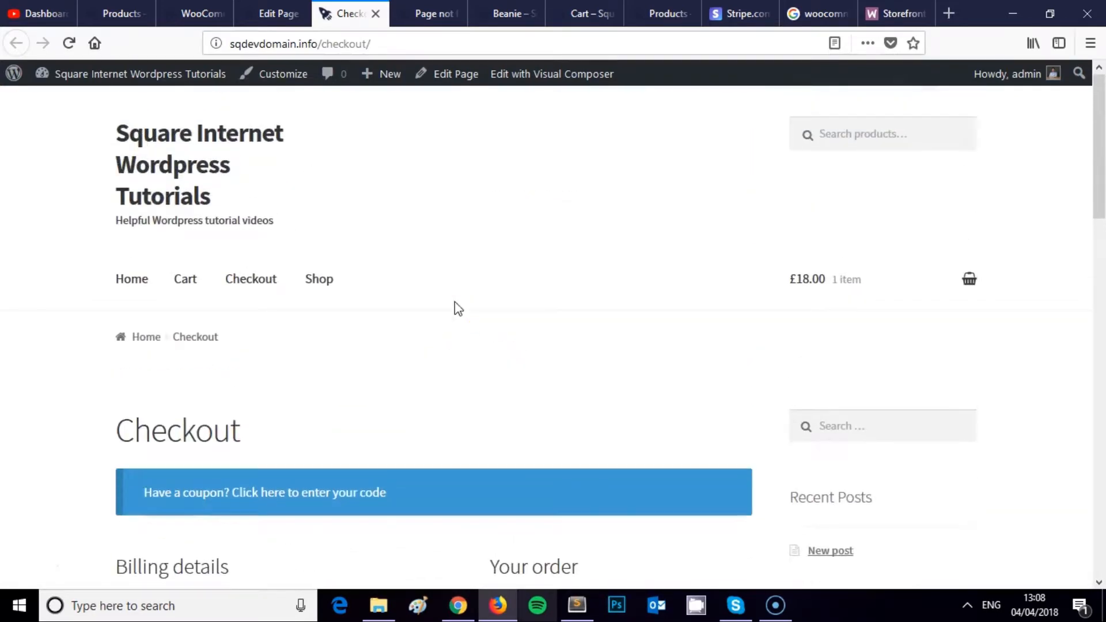
scroll(454, 302, down, 15)
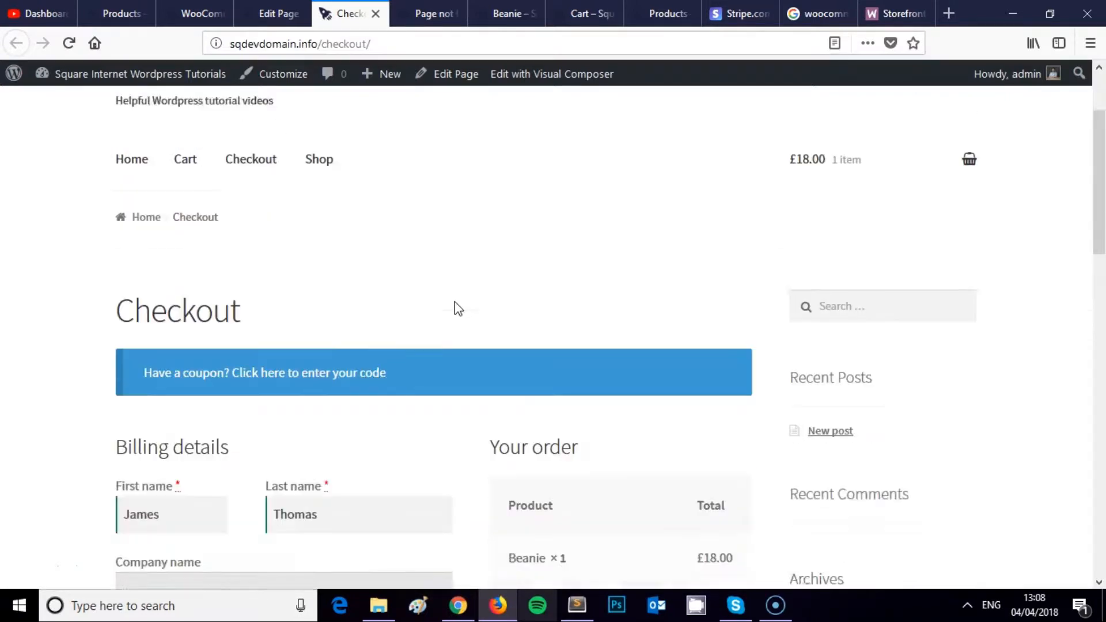
scroll(450, 323, up, 13)
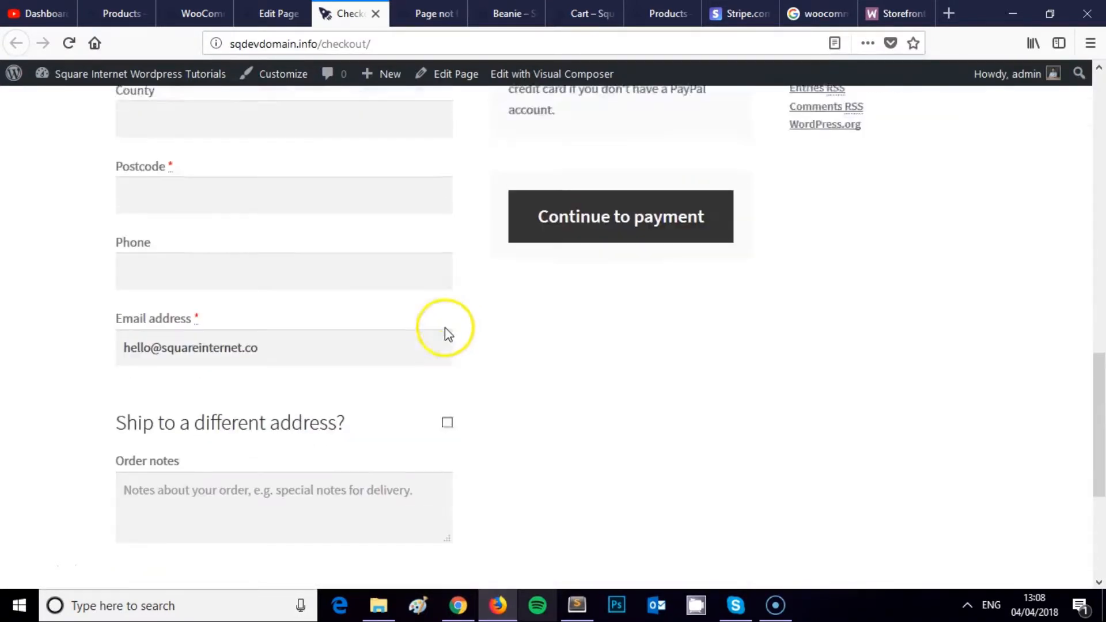
scroll(444, 344, up, 2)
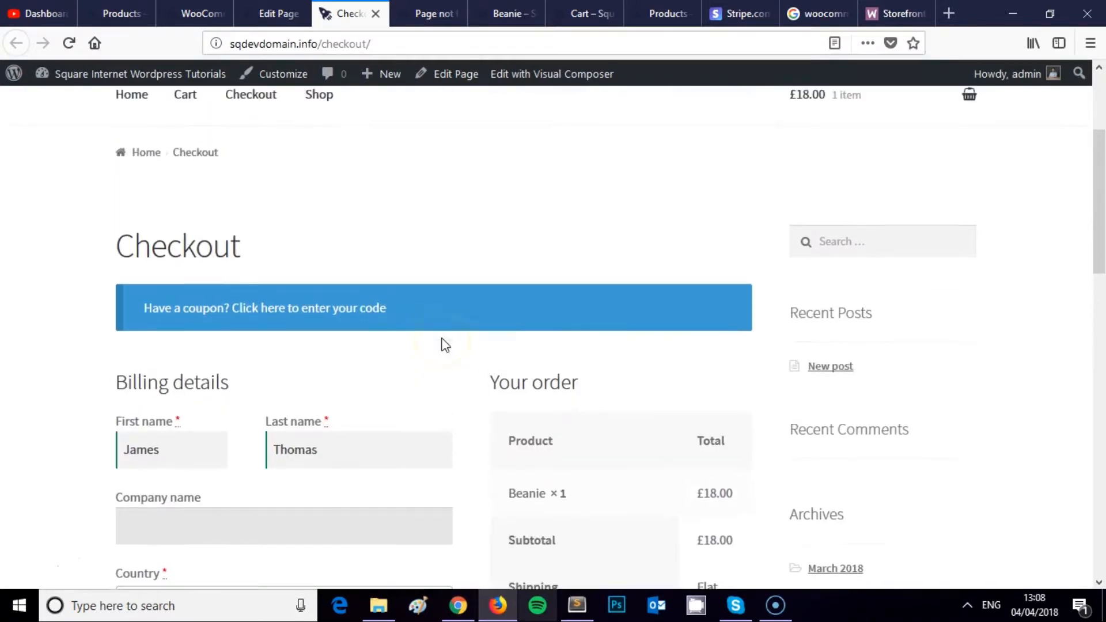
scroll(444, 344, down, 6)
scroll(346, 288, up, 2)
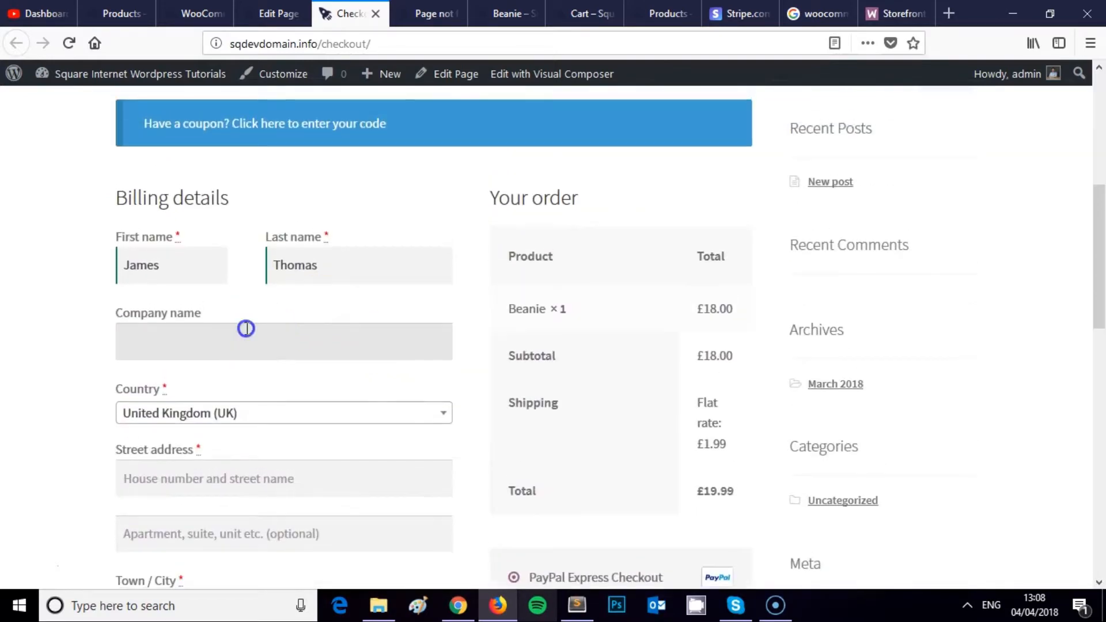
scroll(316, 240, down, 7)
scroll(385, 268, down, 5)
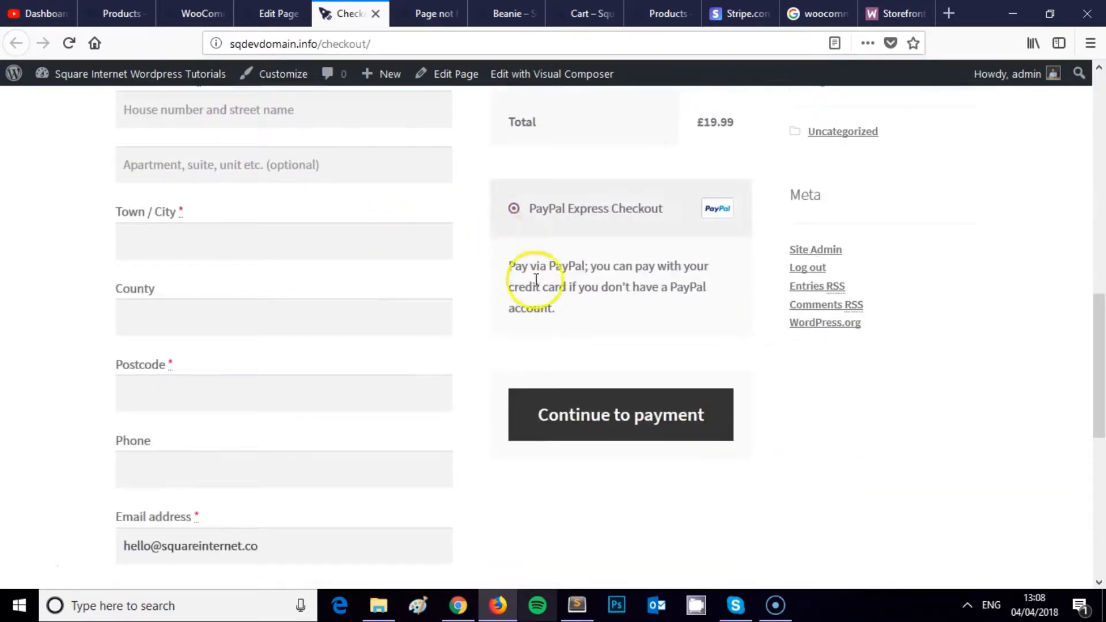
scroll(563, 370, down, 1)
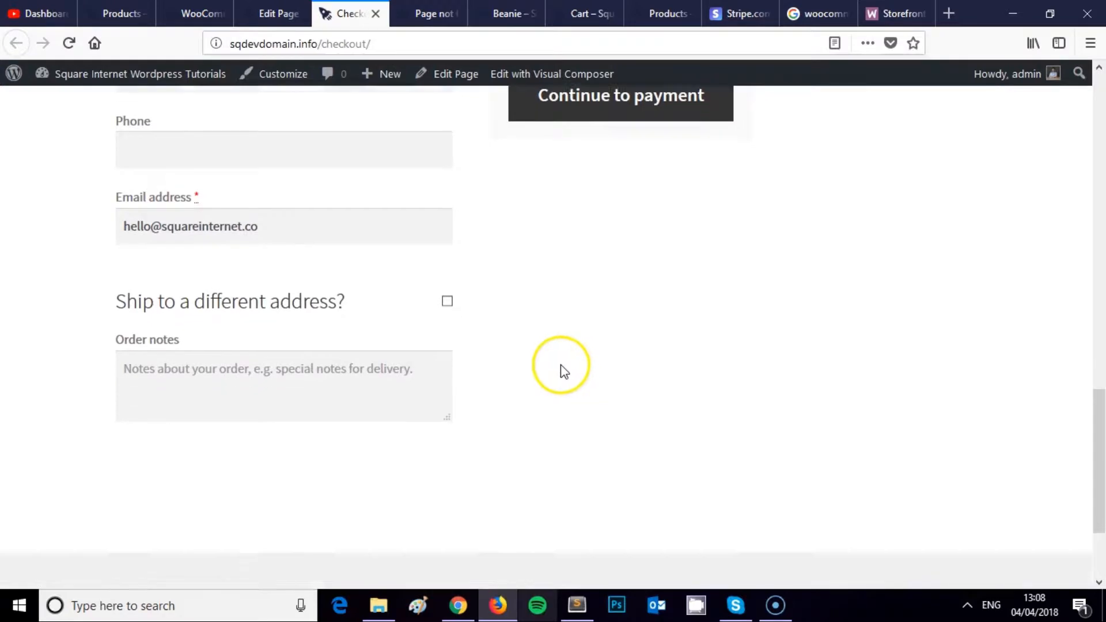
scroll(397, 383, up, 6)
scroll(310, 310, up, 3)
scroll(301, 306, up, 3)
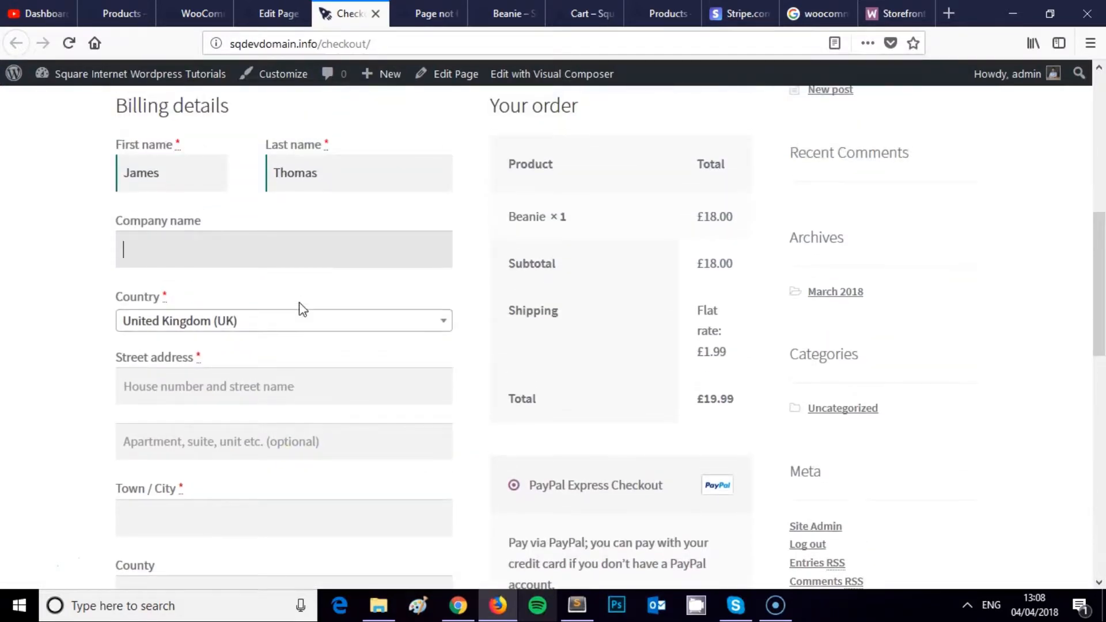
scroll(299, 310, up, 3)
scroll(303, 310, up, 3)
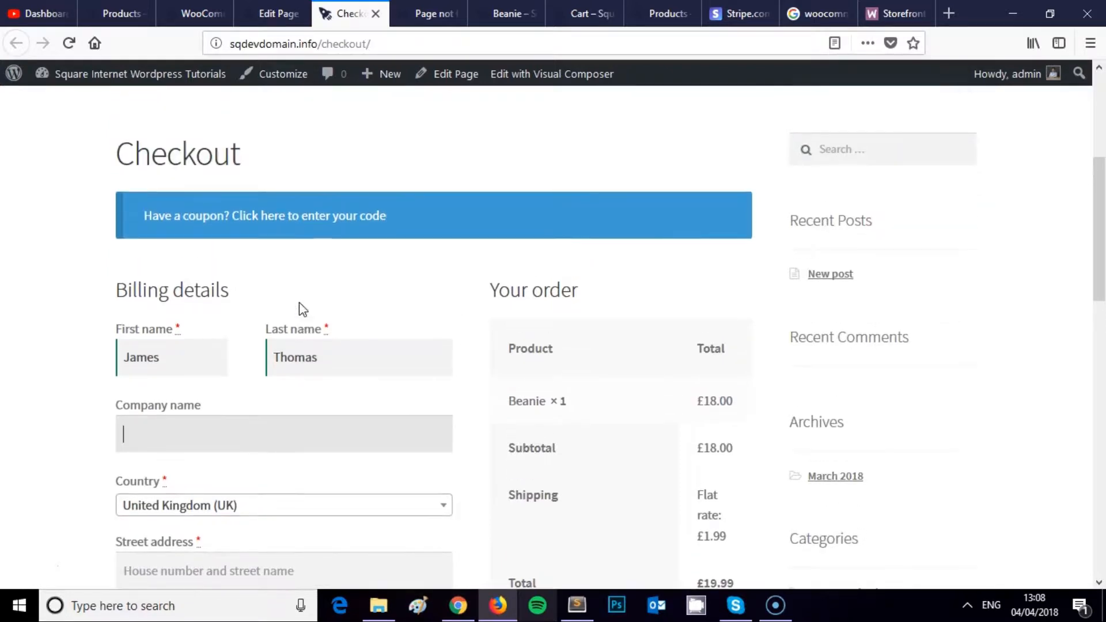
scroll(299, 309, up, 3)
scroll(299, 309, down, 18)
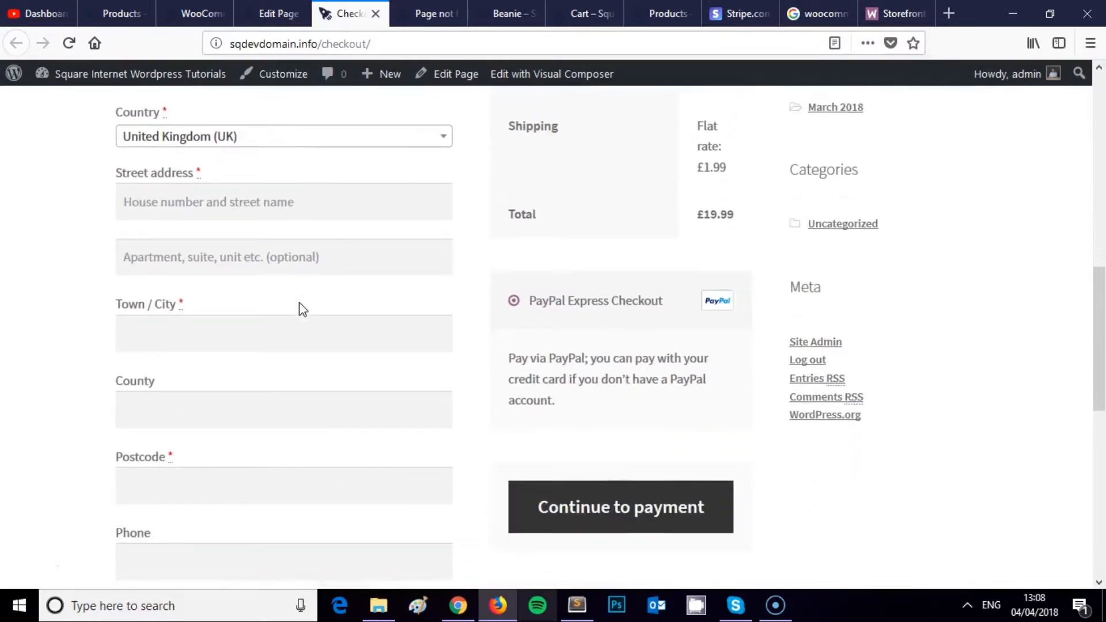
Step: Review the payment section with the PayPal option, then return to the Checkout editor tab
click(353, 288)
scroll(563, 297, down, 8)
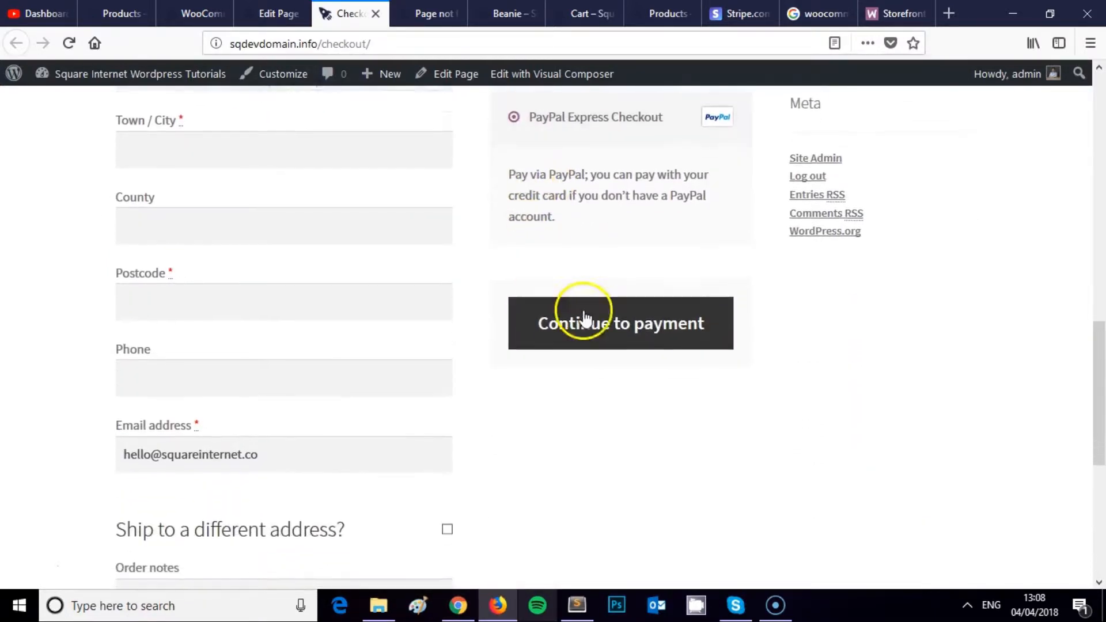
scroll(424, 321, up, 15)
scroll(422, 321, up, 5)
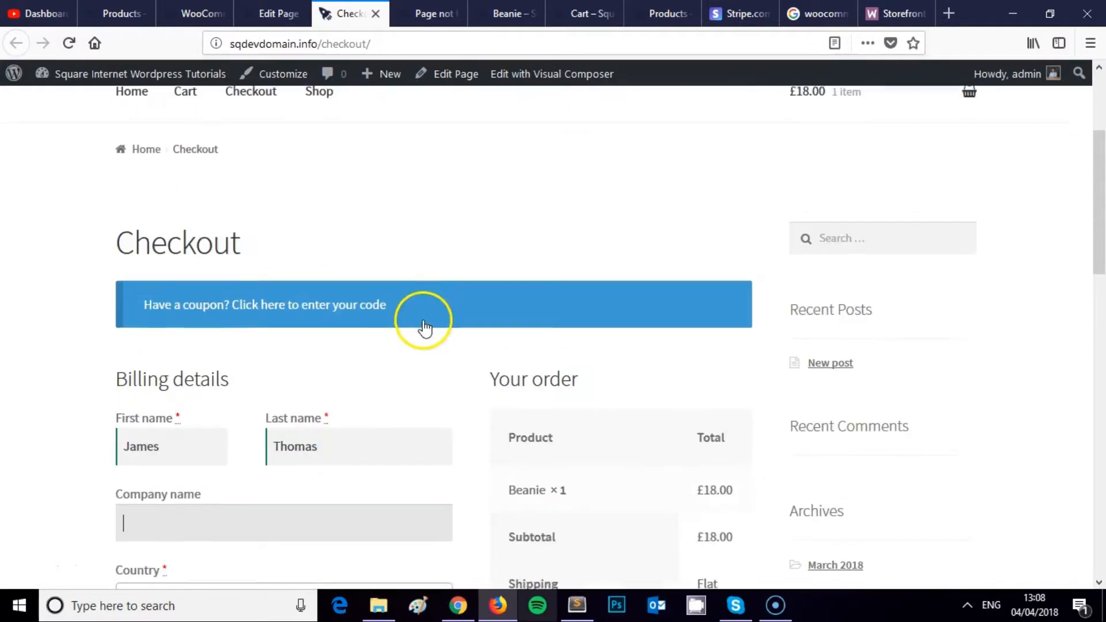
scroll(422, 319, down, 3)
scroll(423, 321, down, 3)
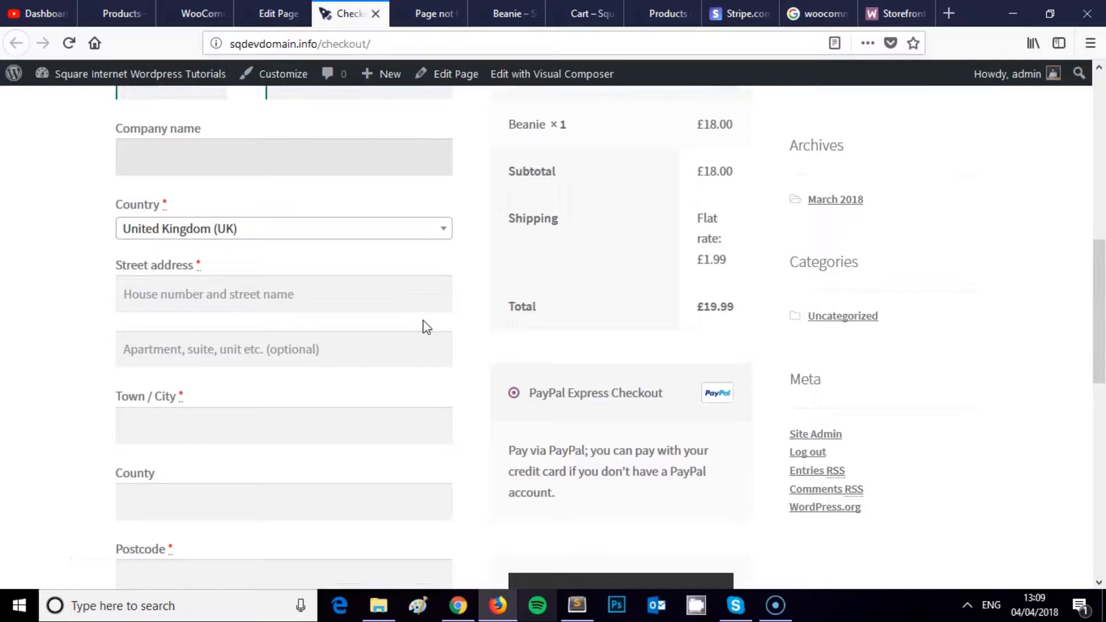
scroll(423, 321, up, 8)
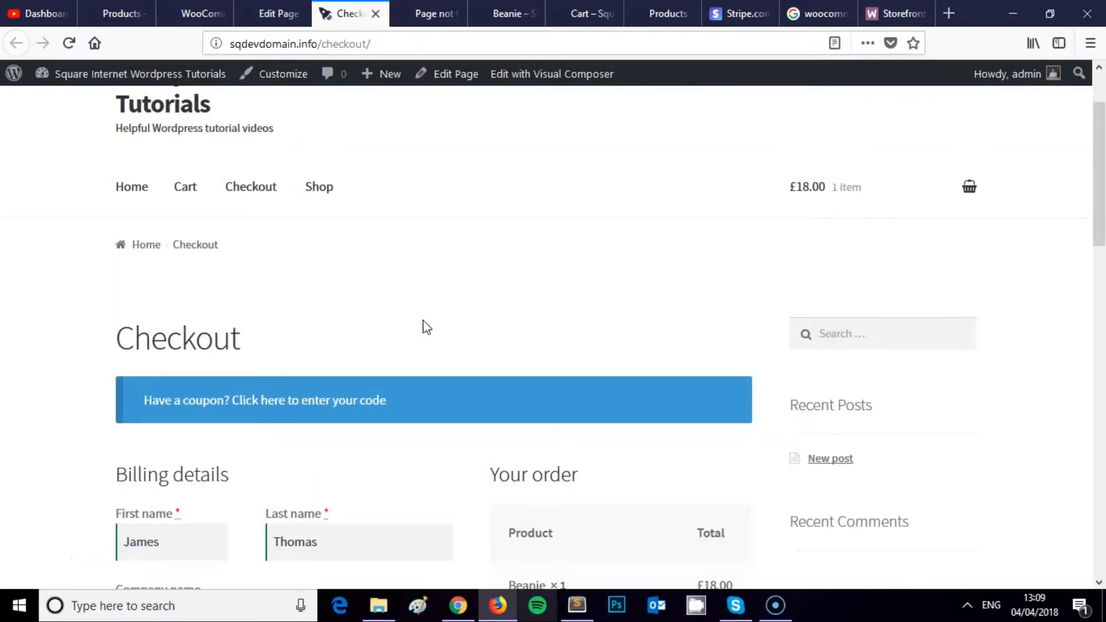
scroll(433, 314, down, 6)
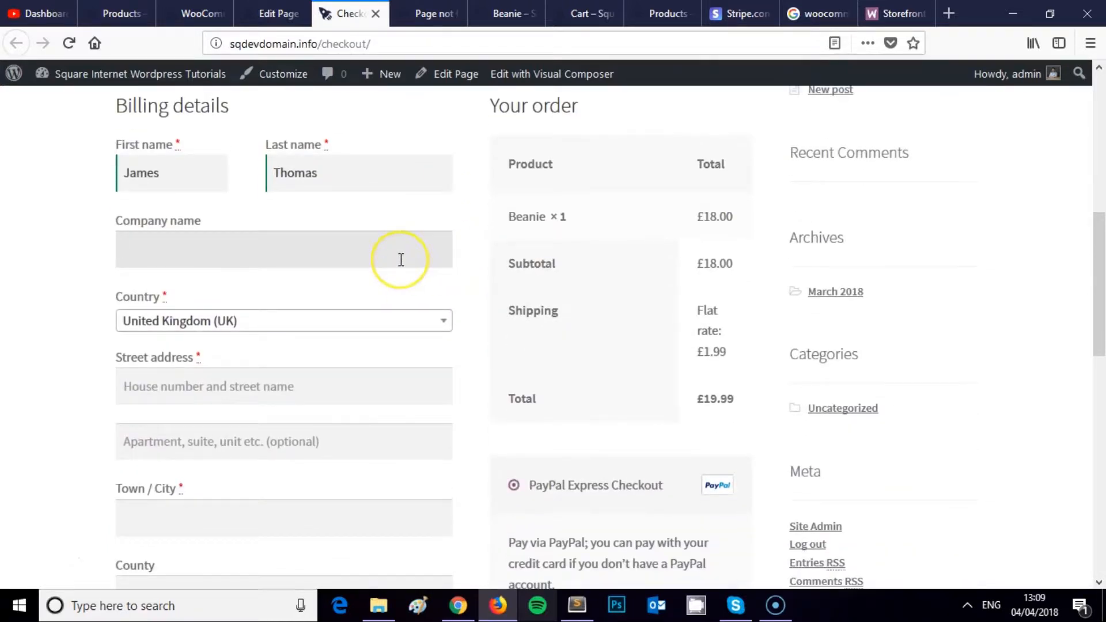
scroll(401, 260, down, 6)
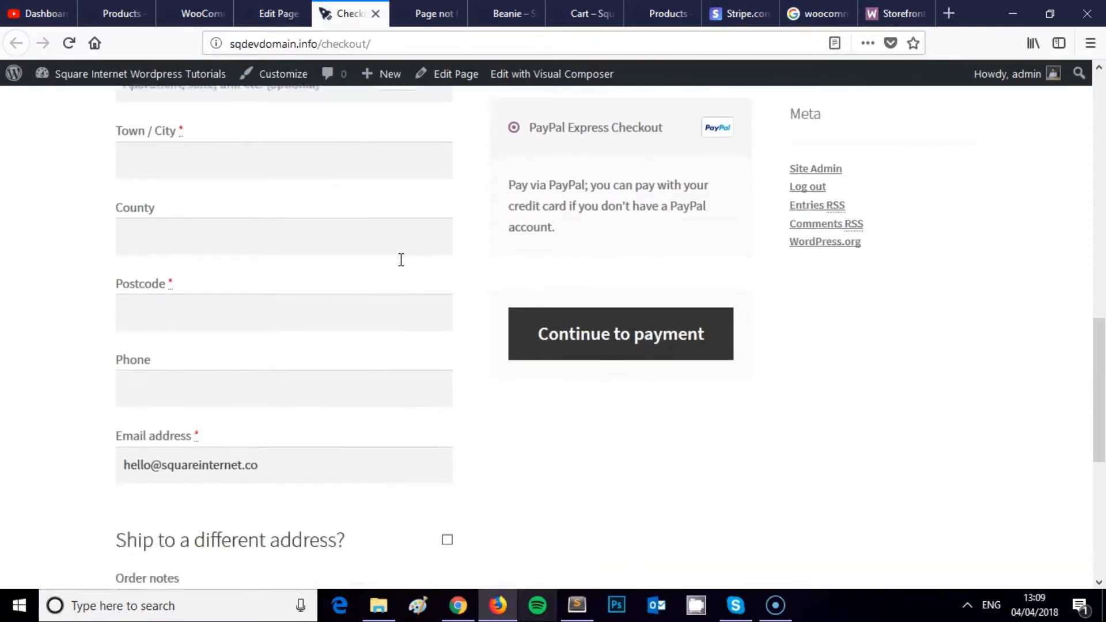
scroll(403, 267, down, 5)
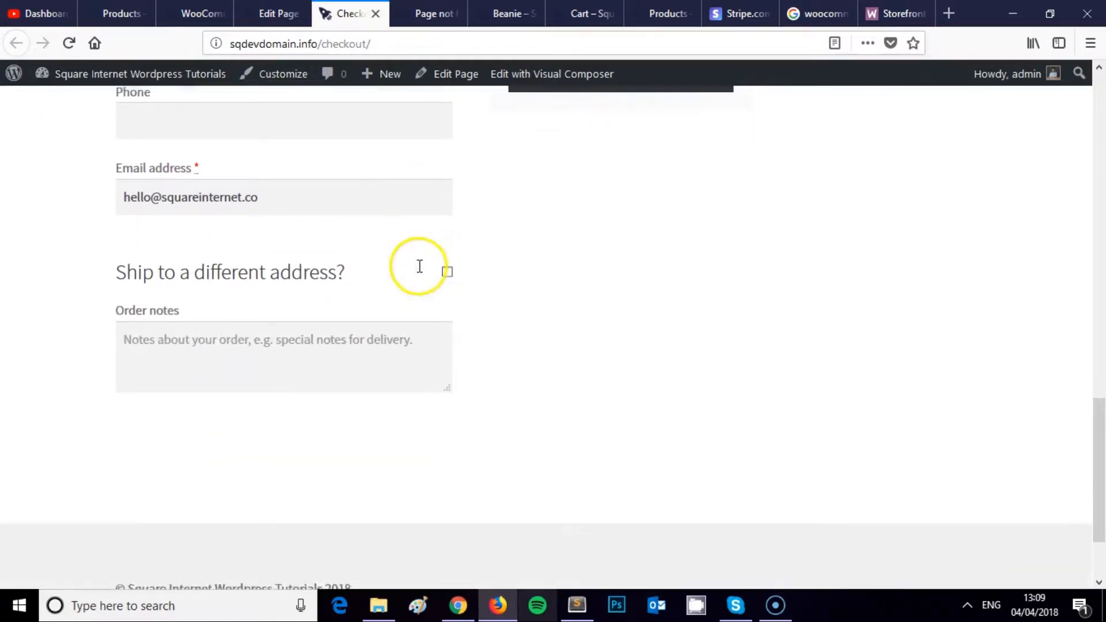
scroll(423, 269, up, 10)
click(270, 13)
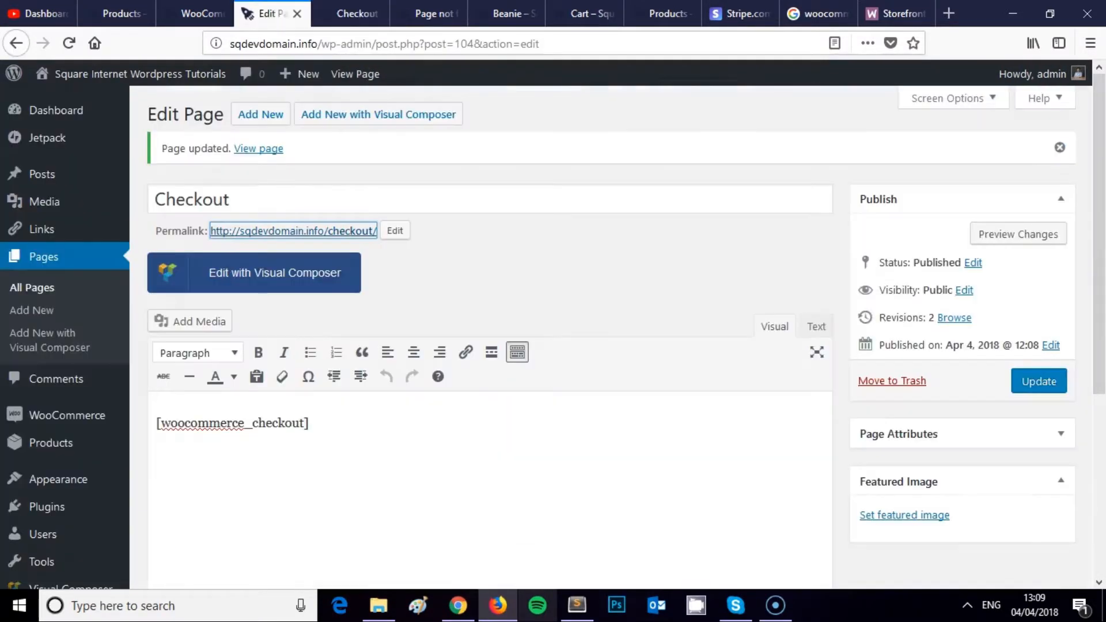
click(353, 14)
Step: Visit the site's /my-account address, which returns a 404
scroll(343, 74, up, 6)
drag(375, 47, 340, 44)
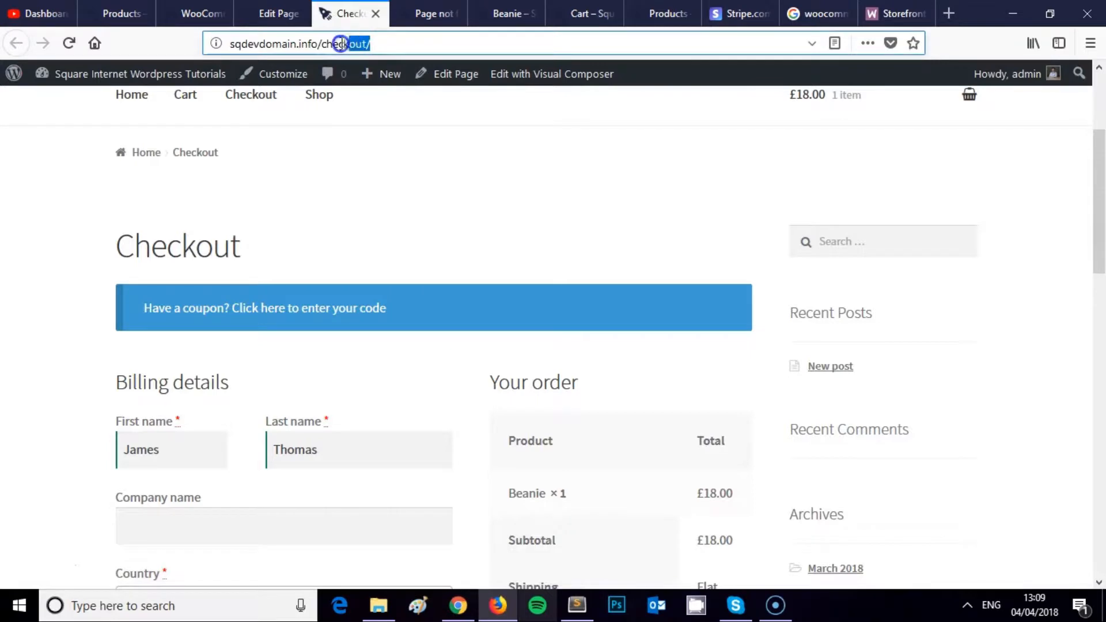
key(BackSpace)
text(my-a)
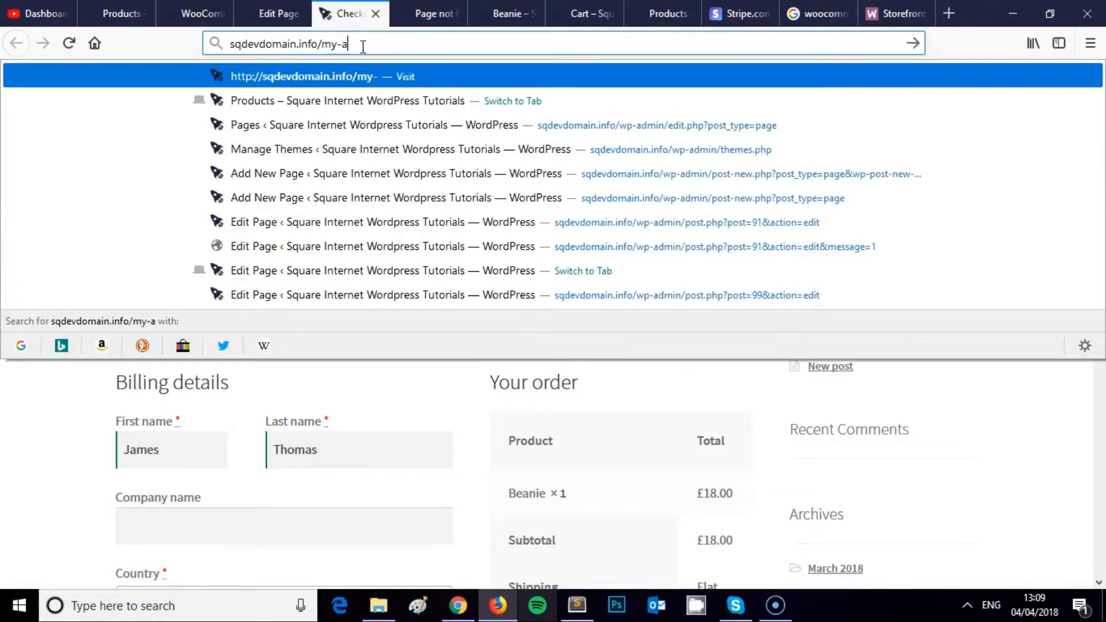
key(Return)
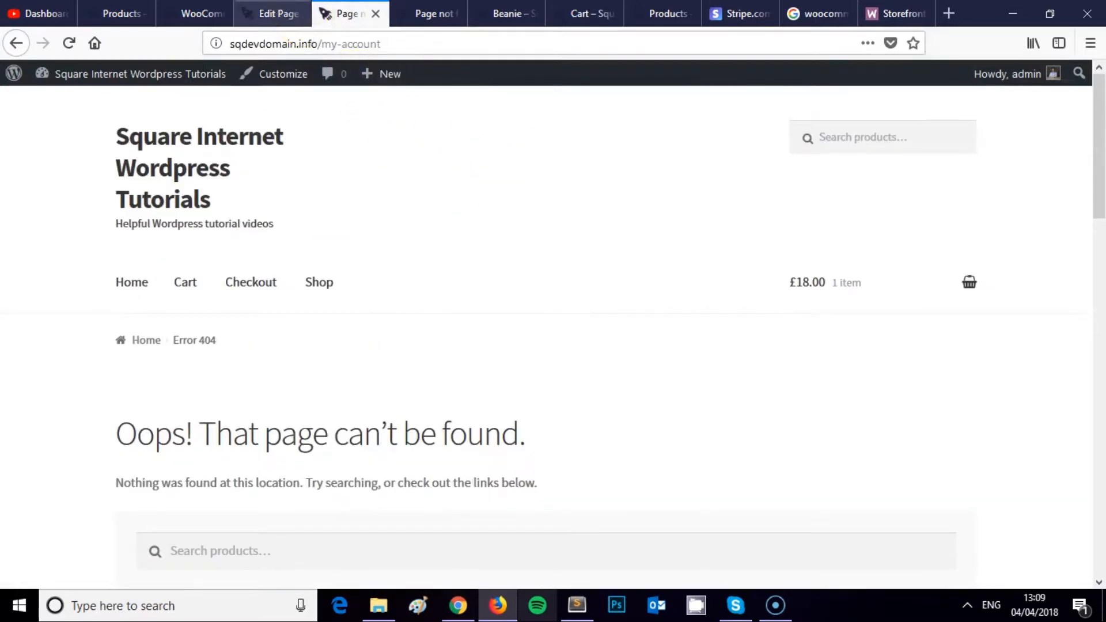
Step: Create and publish a new page titled My Account
click(271, 13)
click(26, 258)
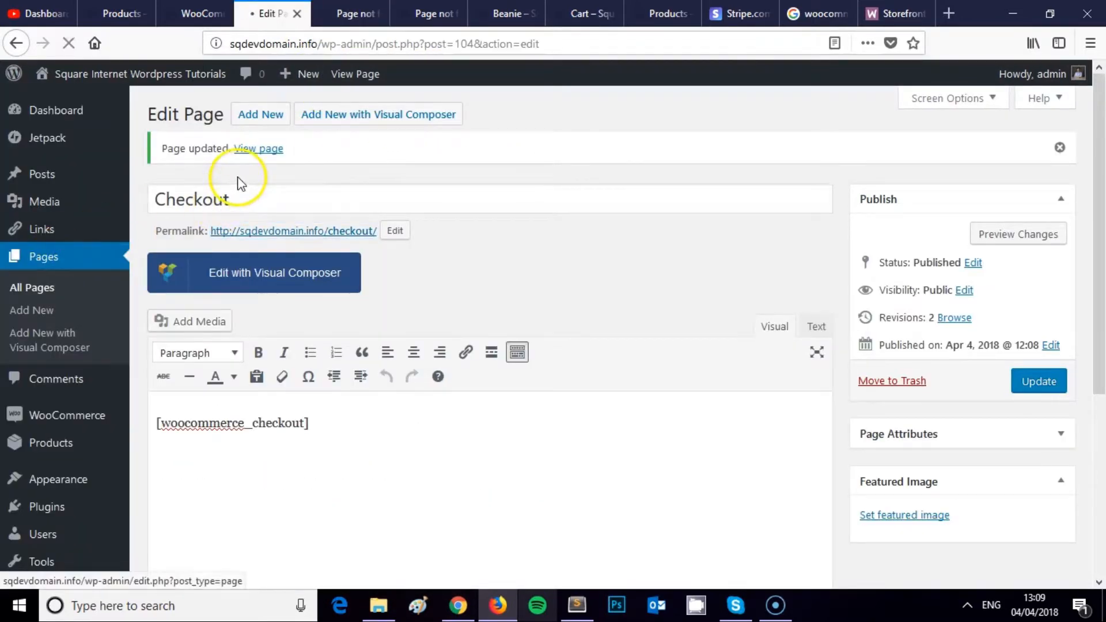
click(232, 114)
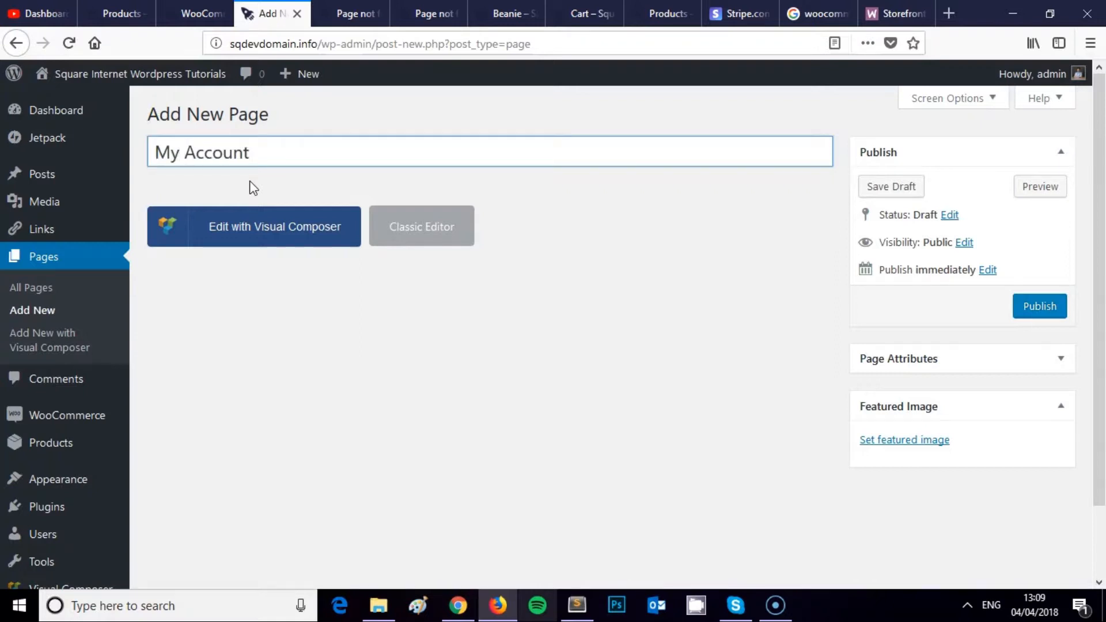
click(1036, 304)
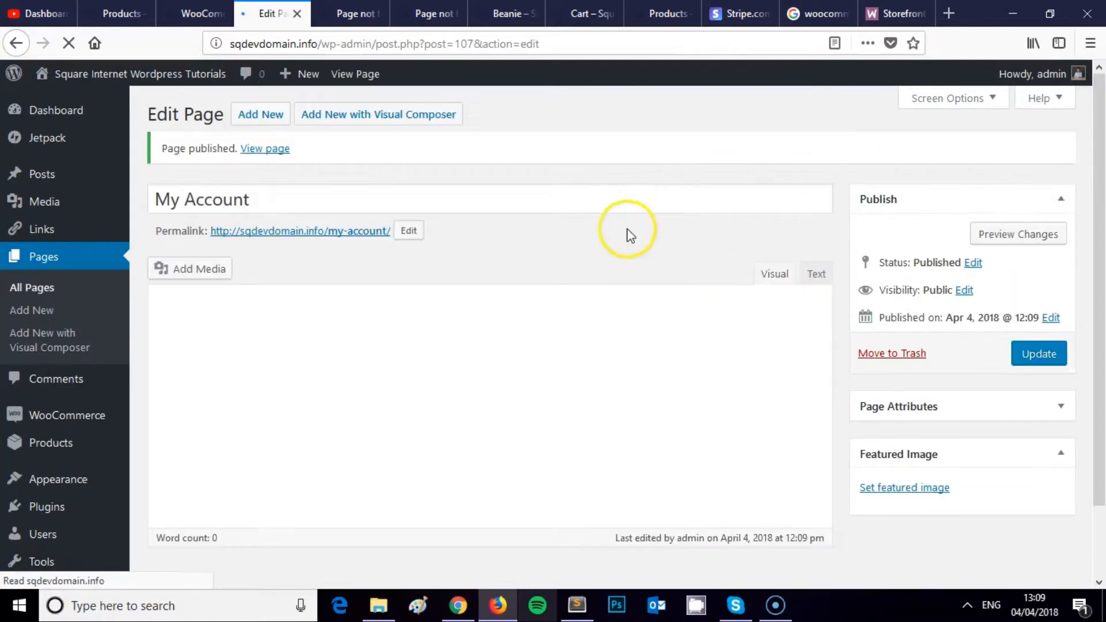
Step: Open the published, empty My Account page in a new tab and return to its editor
right_click(366, 233)
click(521, 205)
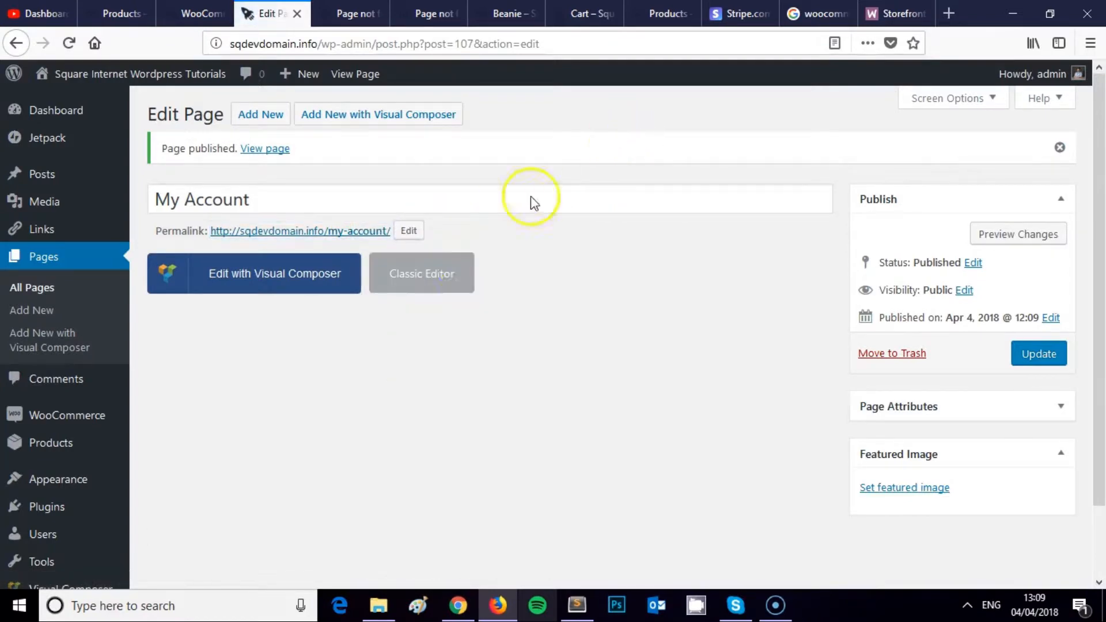
click(455, 270)
click(813, 282)
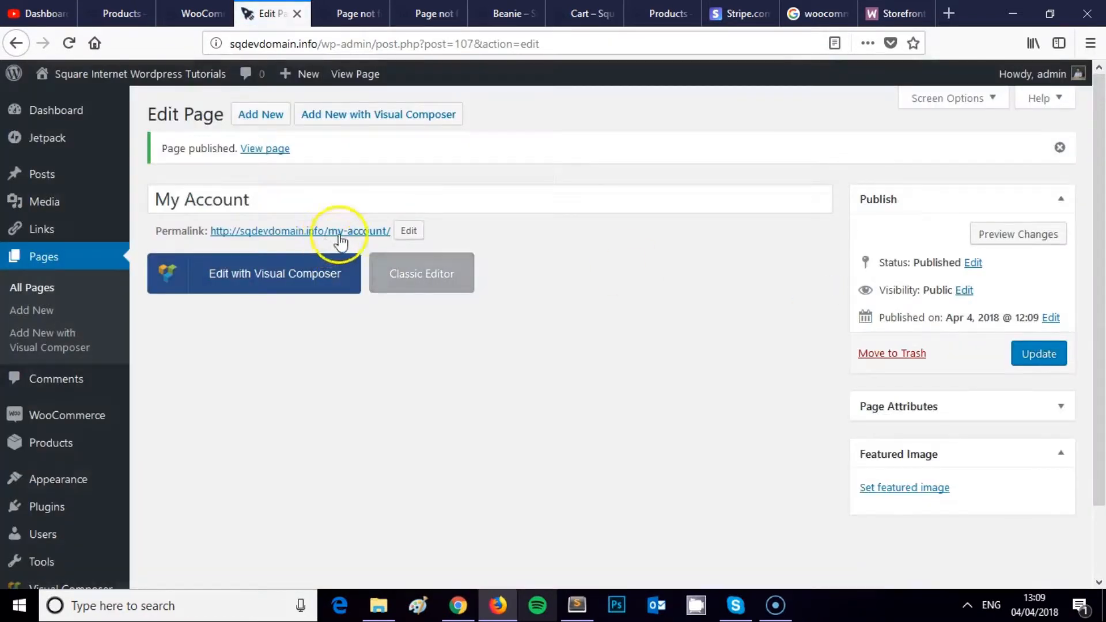
click(375, 227)
click(407, 12)
click(352, 13)
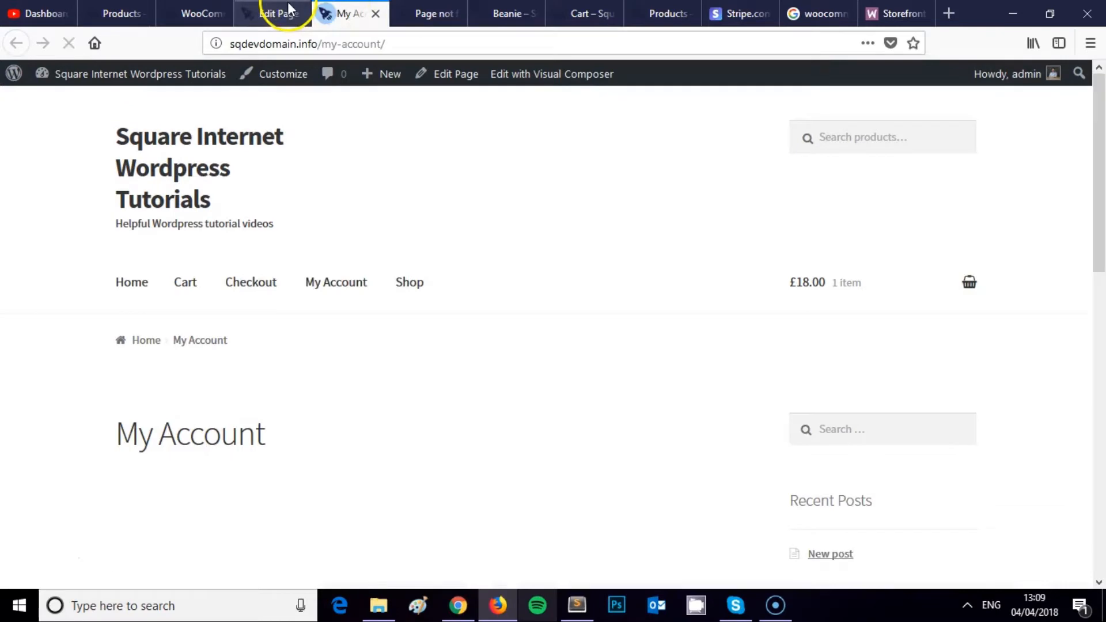
click(288, 9)
Step: Switch to the Classic Editor and save [my_account] as the My Account page content
click(440, 276)
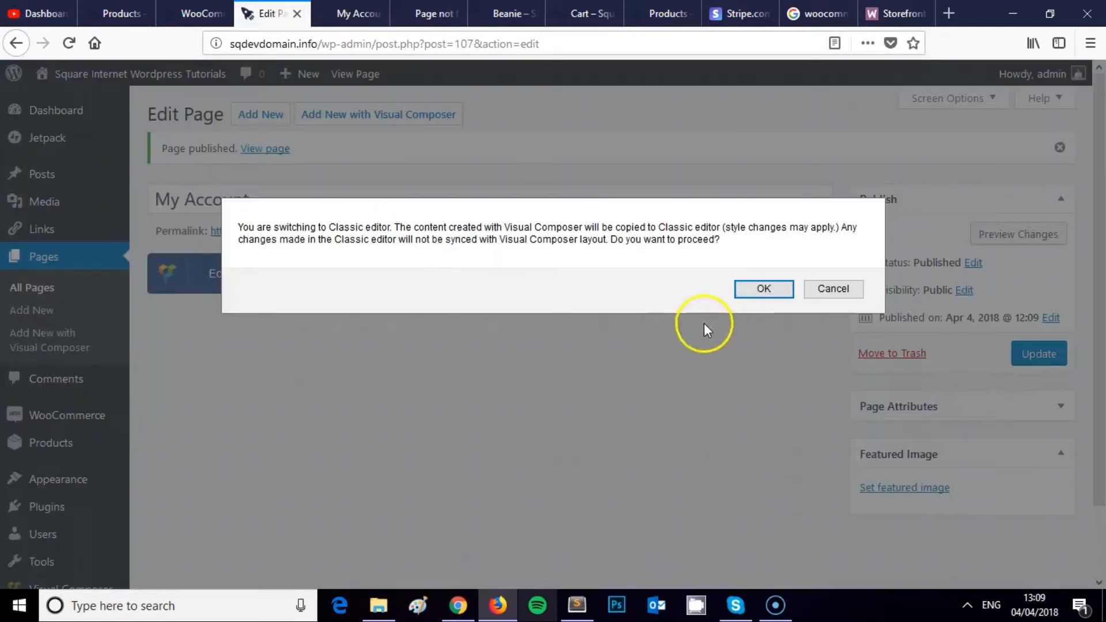
click(765, 289)
click(382, 424)
text([my_account)
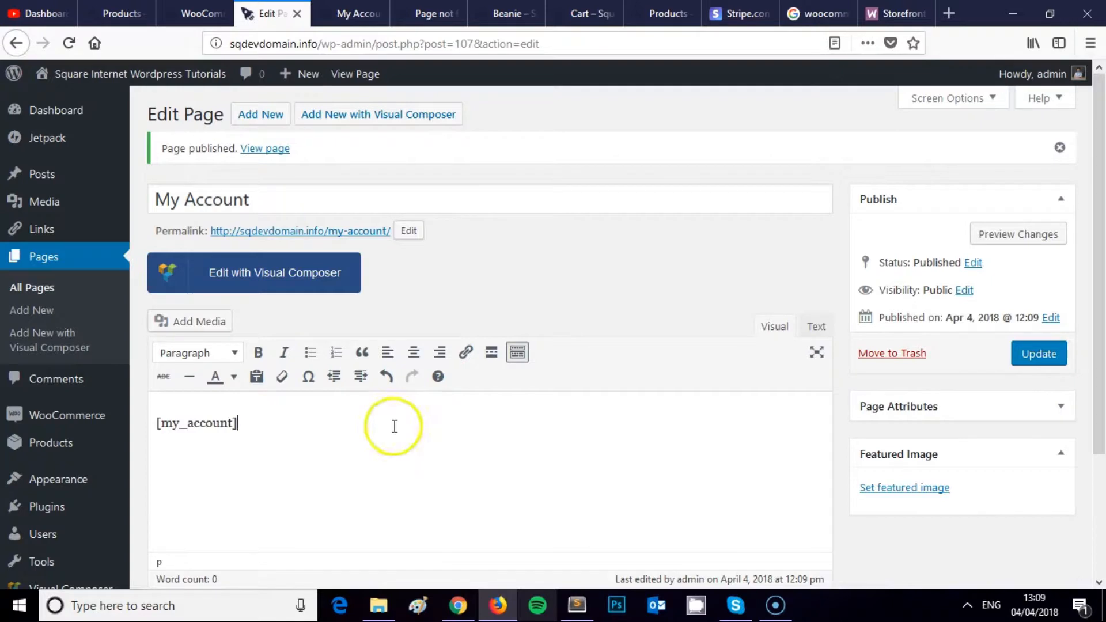
click(1044, 360)
Step: Reload the live My Account page, which shows the shortcode as plain text
click(351, 14)
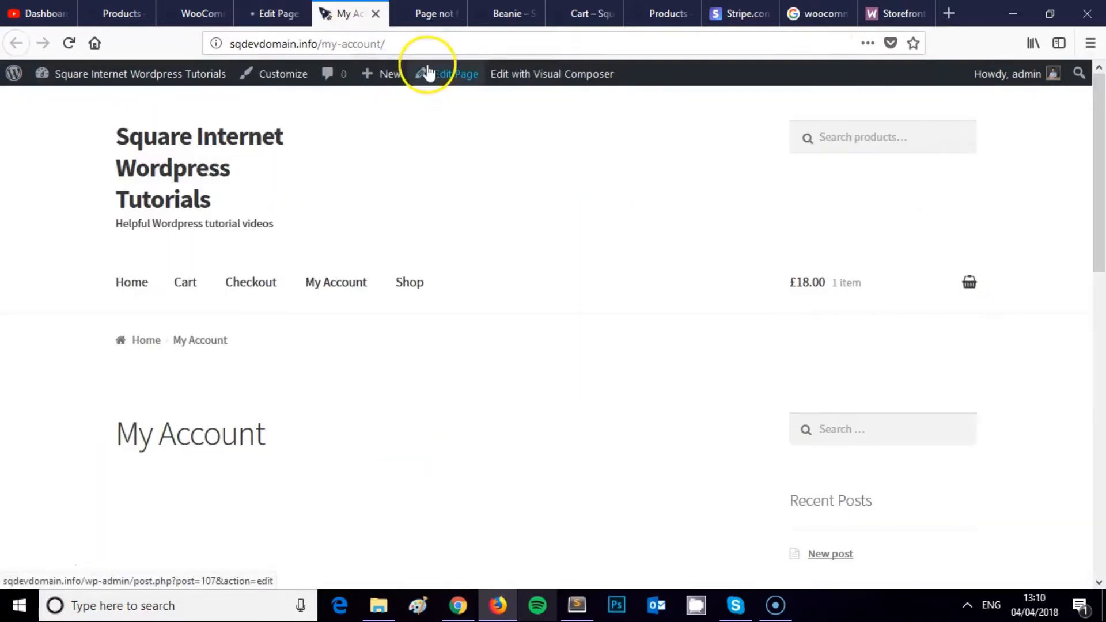
key(F5)
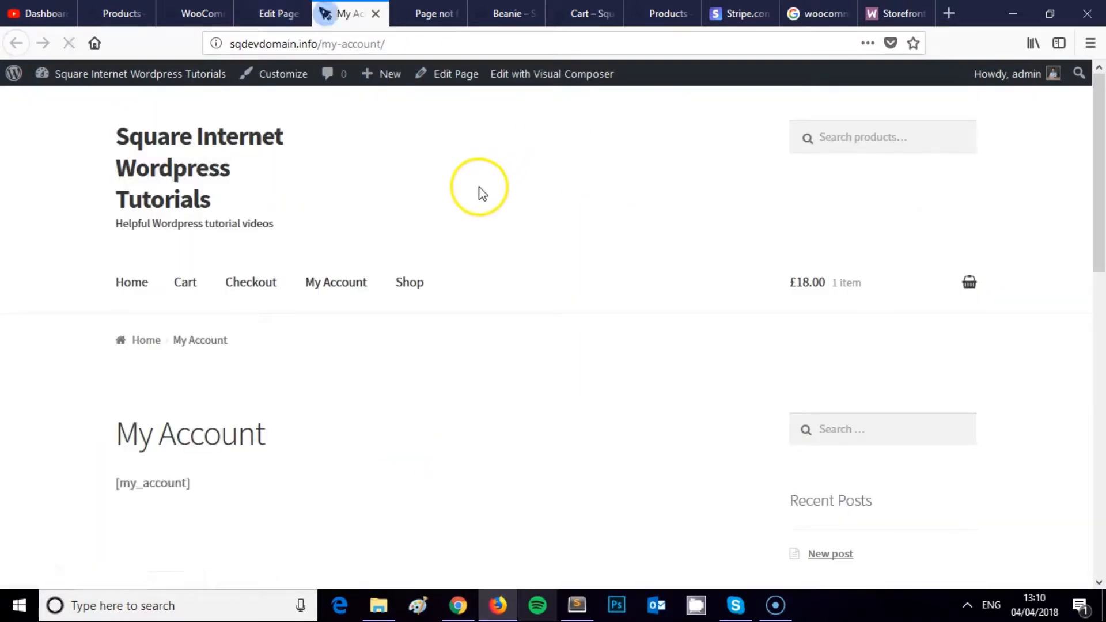
scroll(456, 198, down, 10)
scroll(438, 206, up, 8)
scroll(441, 208, up, 2)
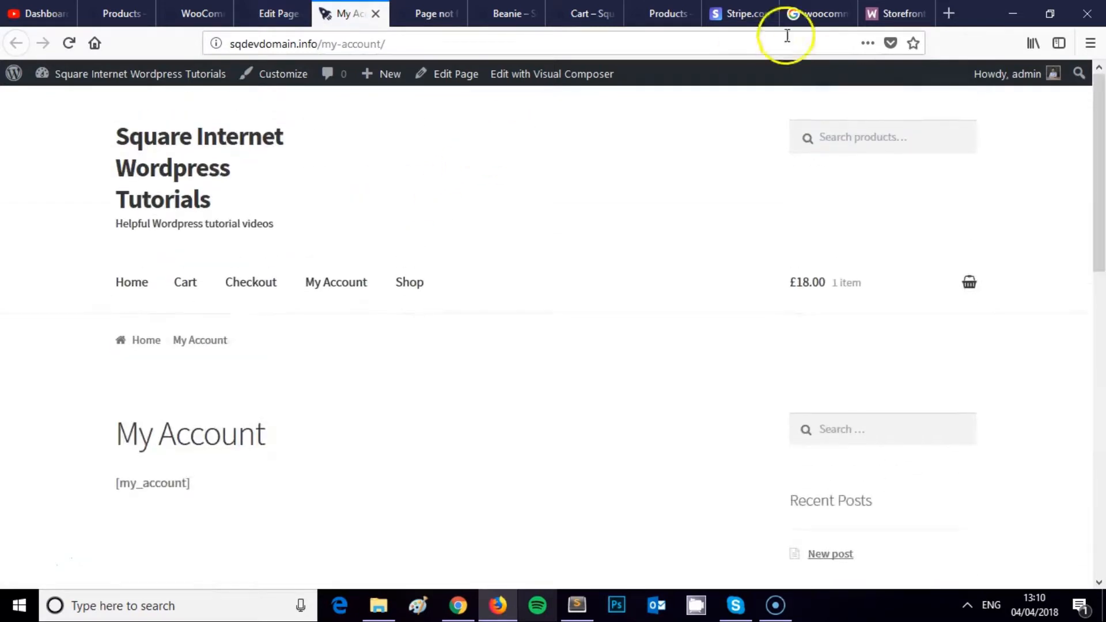
Step: Search Google for 'woocommerce account shortcode'
click(819, 4)
click(311, 94)
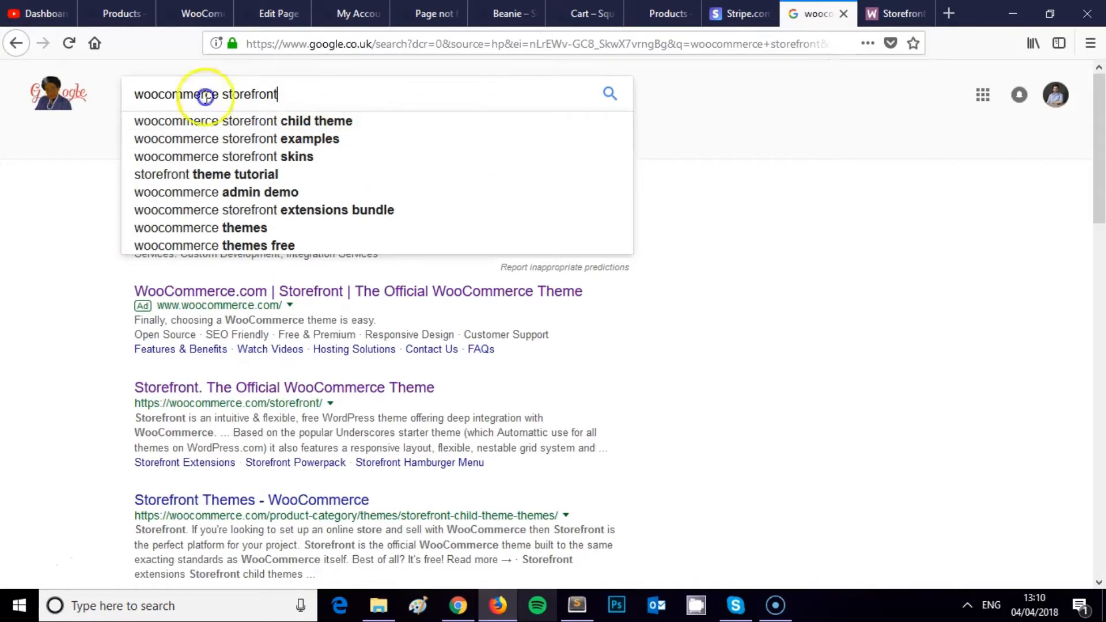
key(ctrl+a)
text(woocommerce ac)
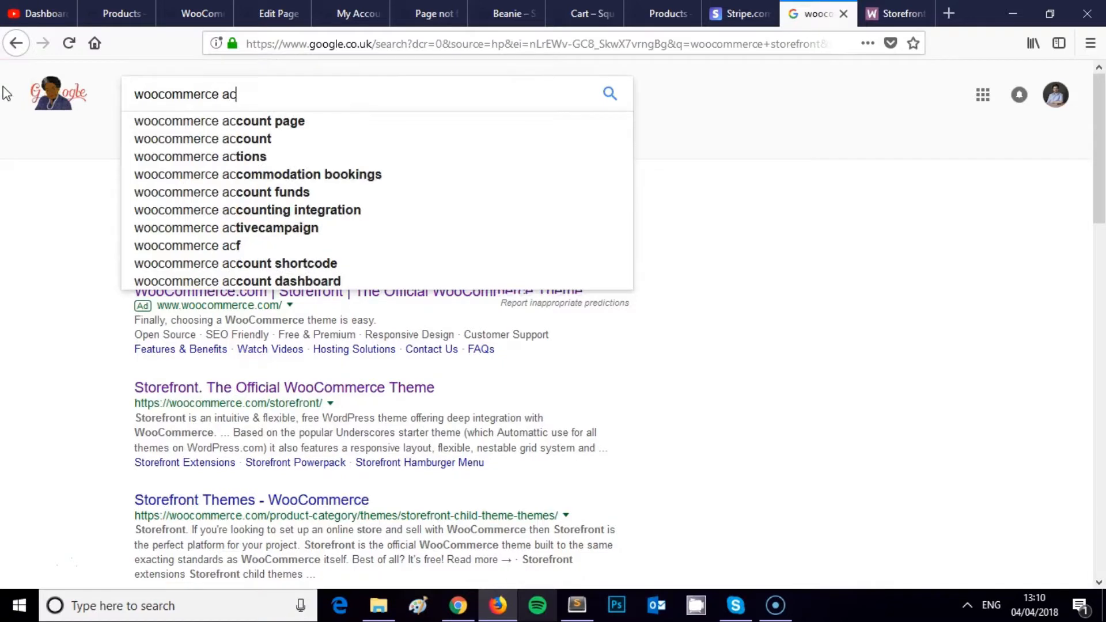
text(count shortcode)
key(Return)
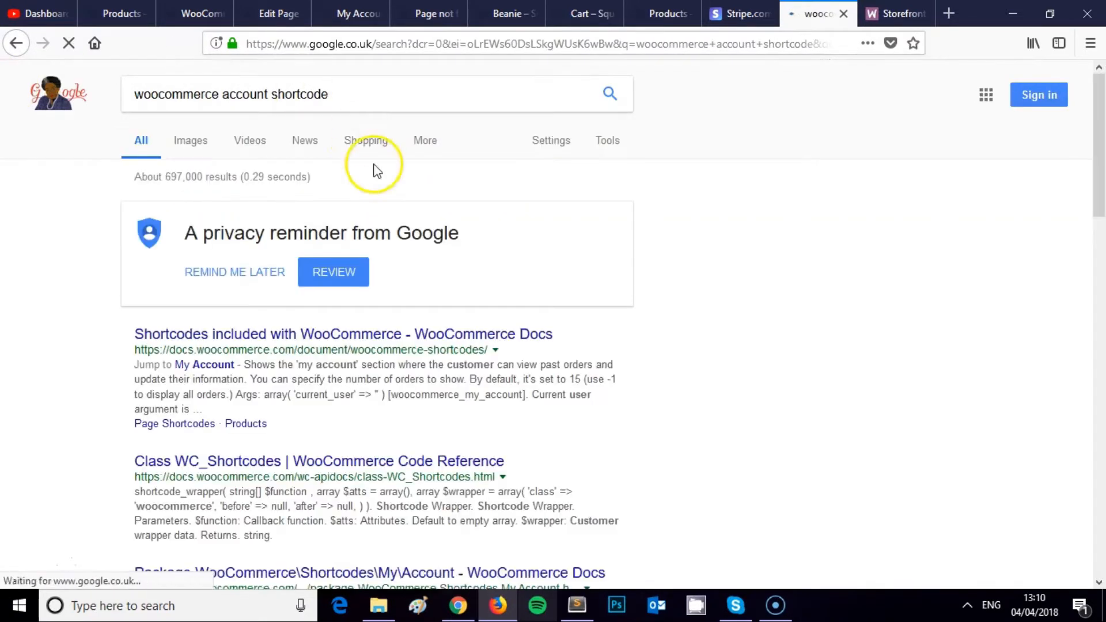
Step: Find [woocommerce_my_account] in the WooCommerce Docs shortcodes page, then return to the My Account editor
scroll(360, 200, down, 1)
right_click(361, 240)
click(390, 249)
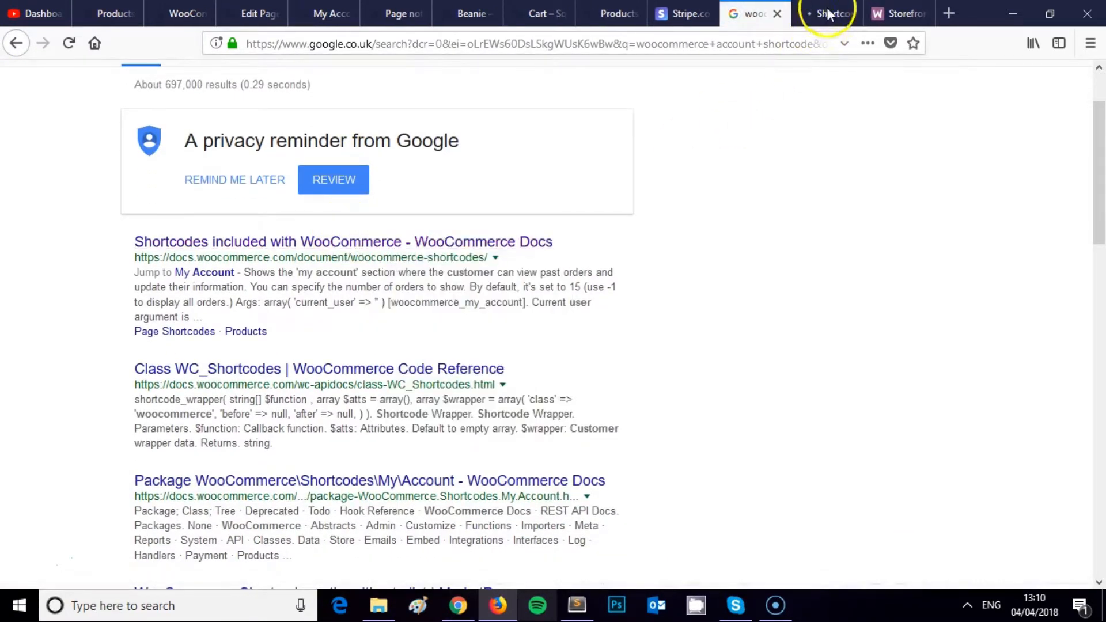
click(827, 7)
scroll(519, 279, down, 10)
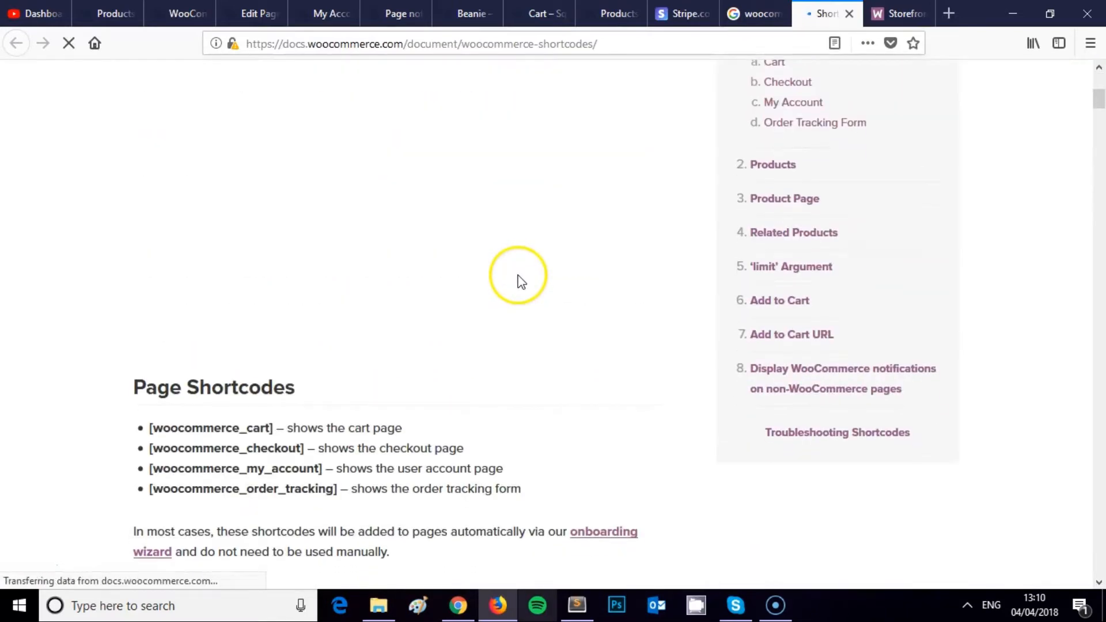
click(299, 10)
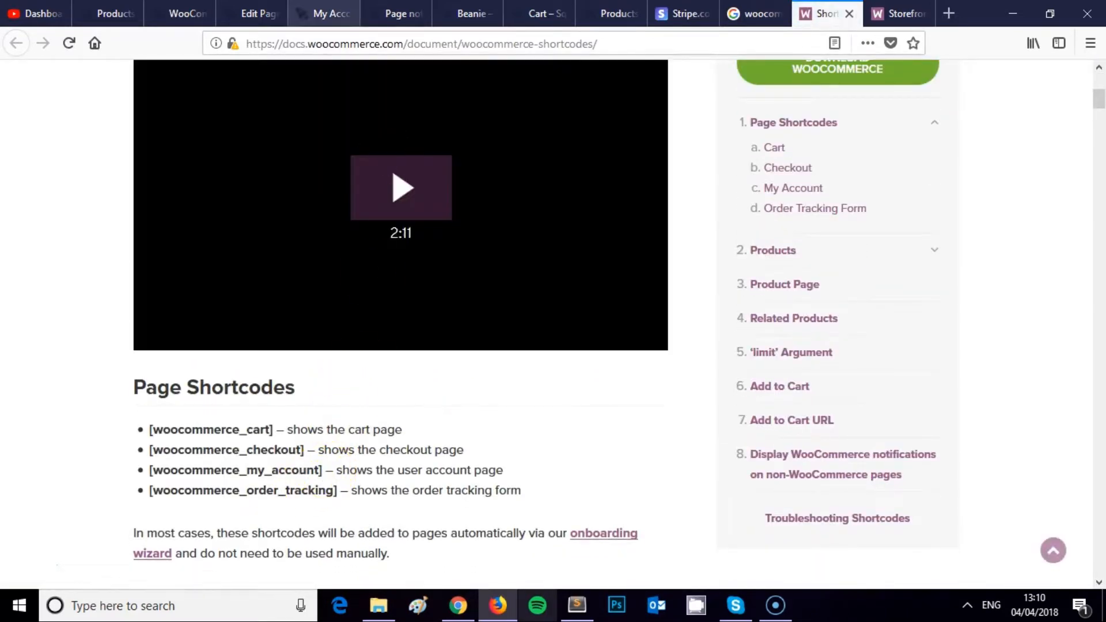
click(253, 14)
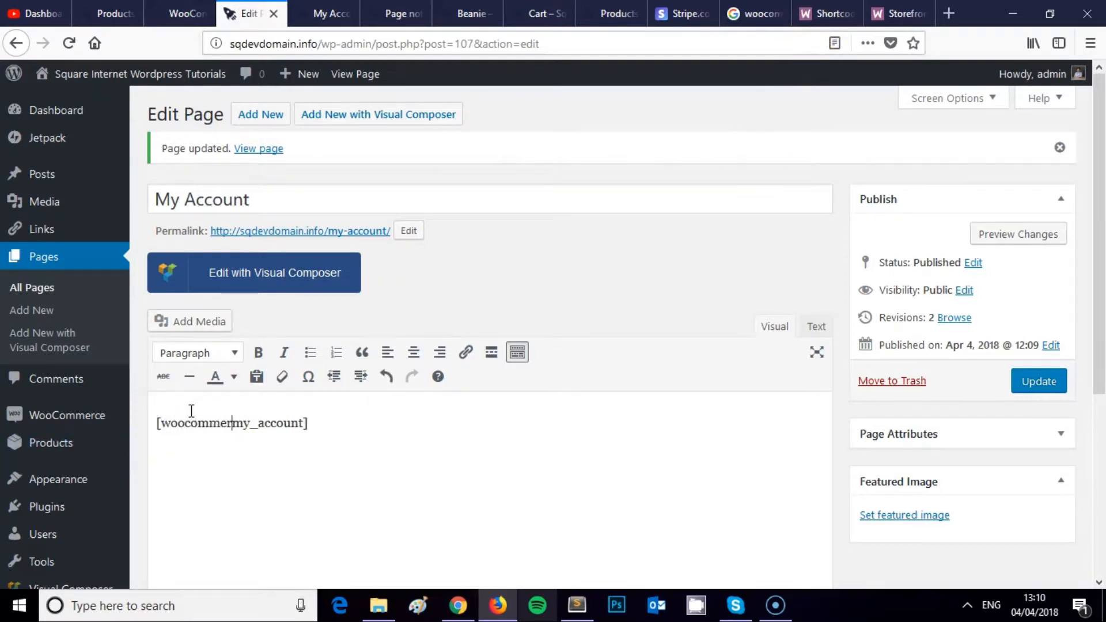
Step: Update My Account with the corrected [woocommerce_my_account] shortcode and reload the live page
click(1039, 382)
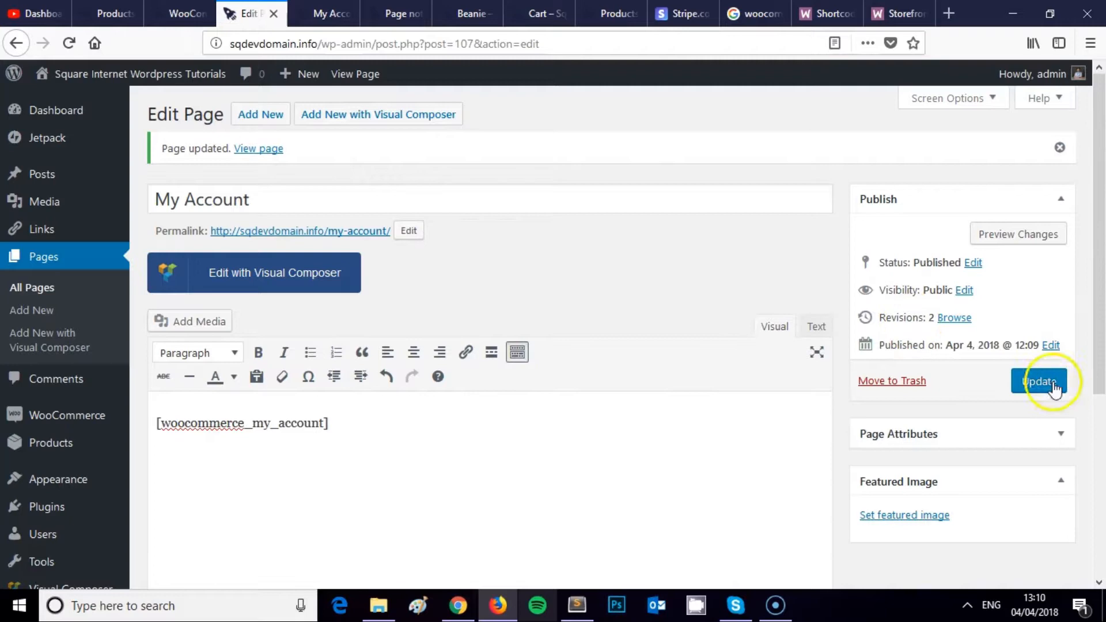
click(323, 13)
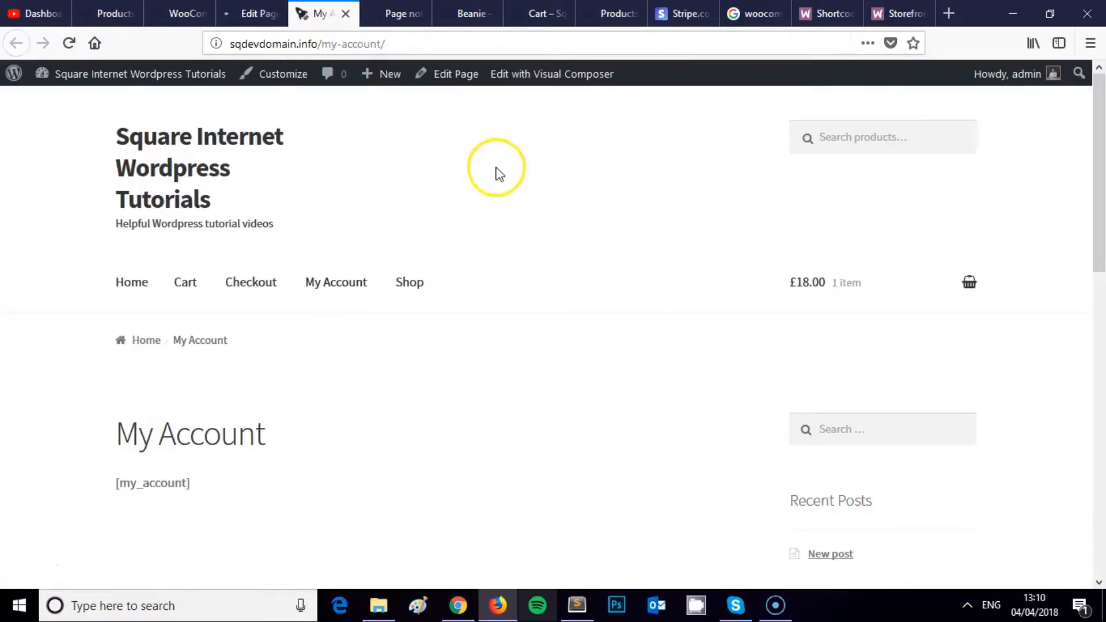
key(F5)
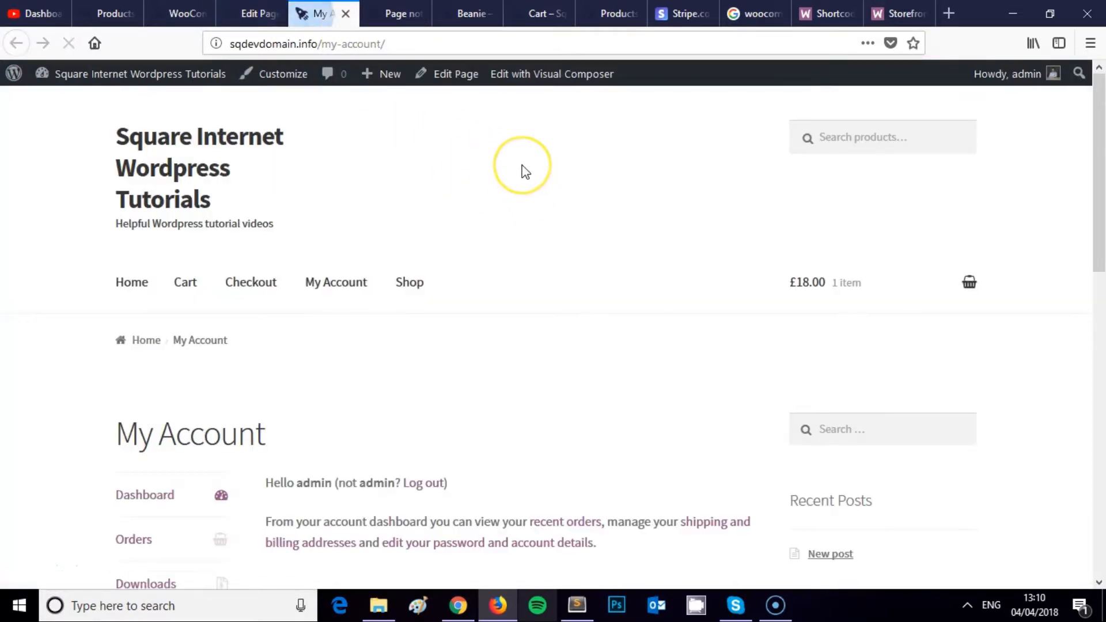
Step: Open Orders from the account dashboard, which leads to a 404 at /my-account__trashed/orders/
scroll(524, 170, down, 3)
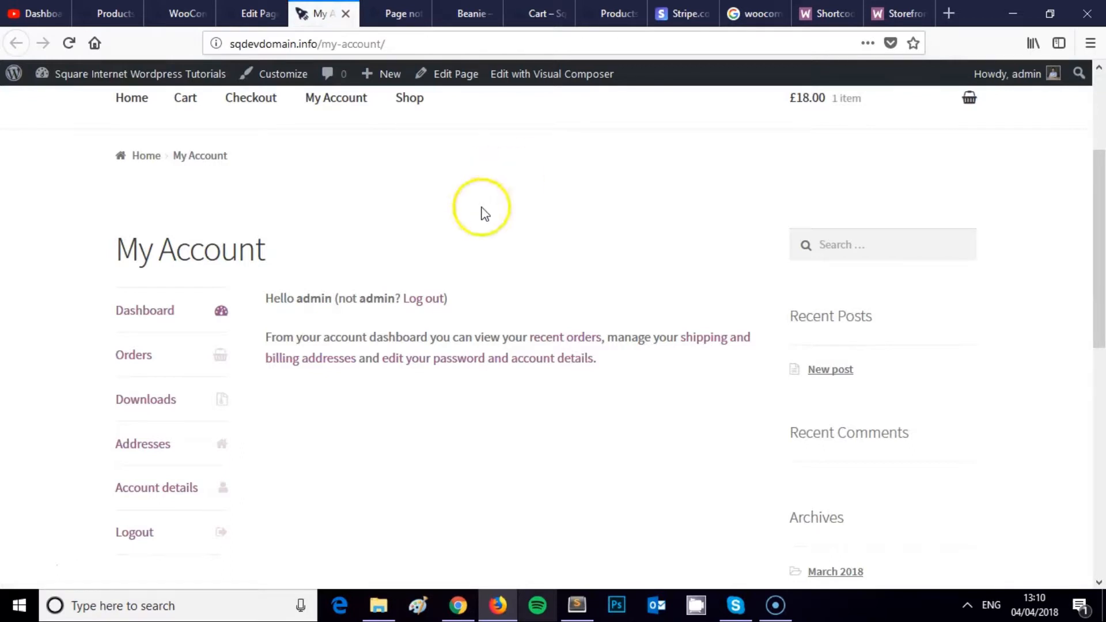
scroll(484, 196, down, 2)
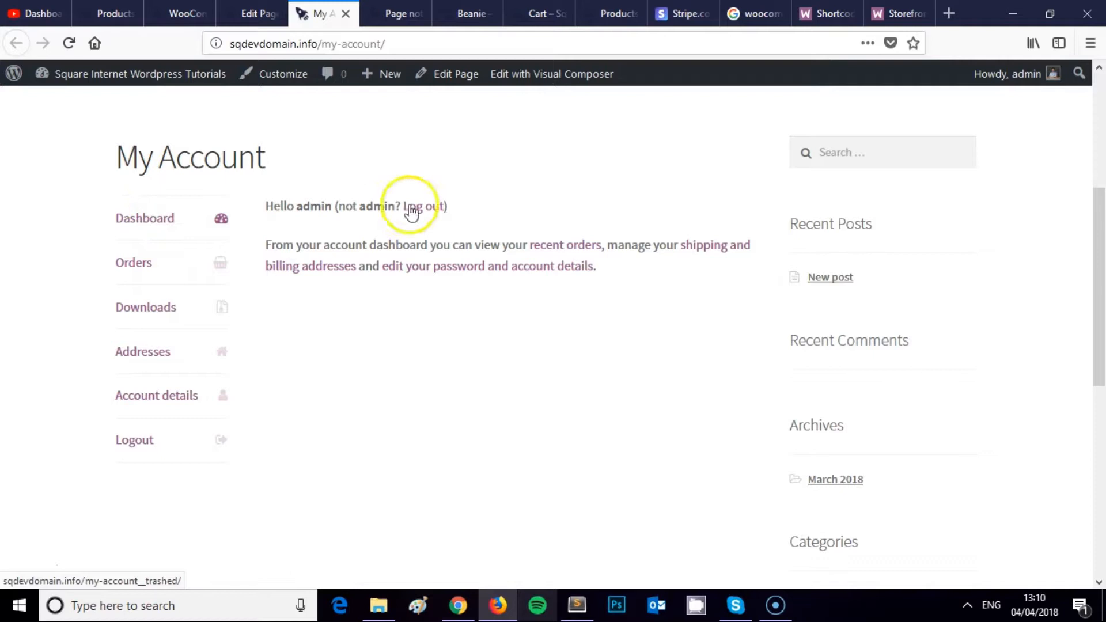
click(144, 254)
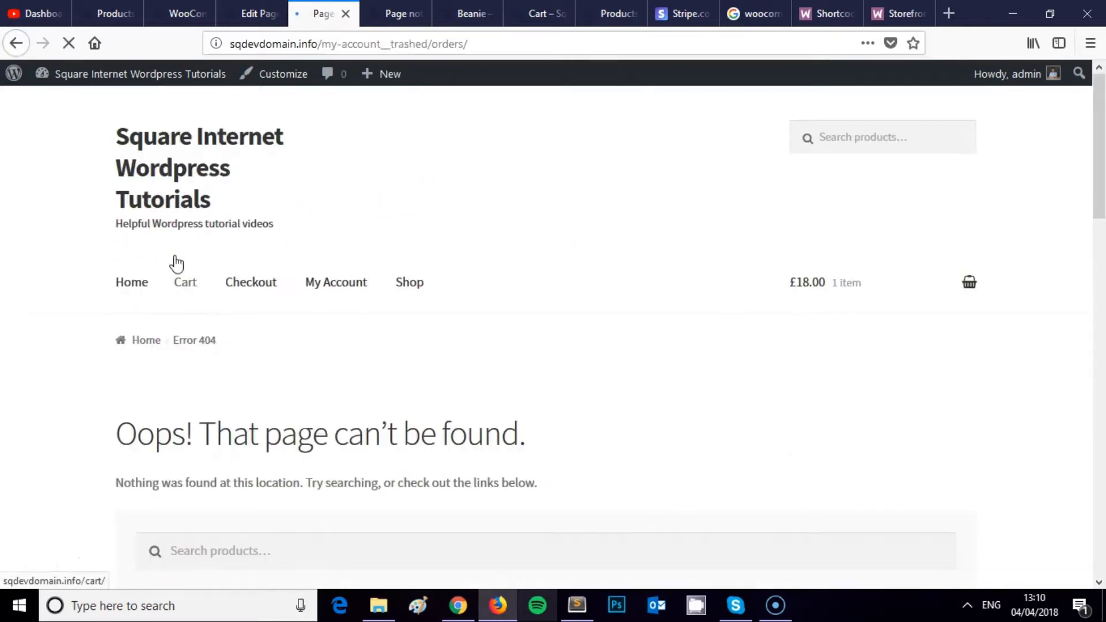
Step: Go back to the working My Account dashboard and look it over
scroll(176, 264, down, 5)
click(16, 43)
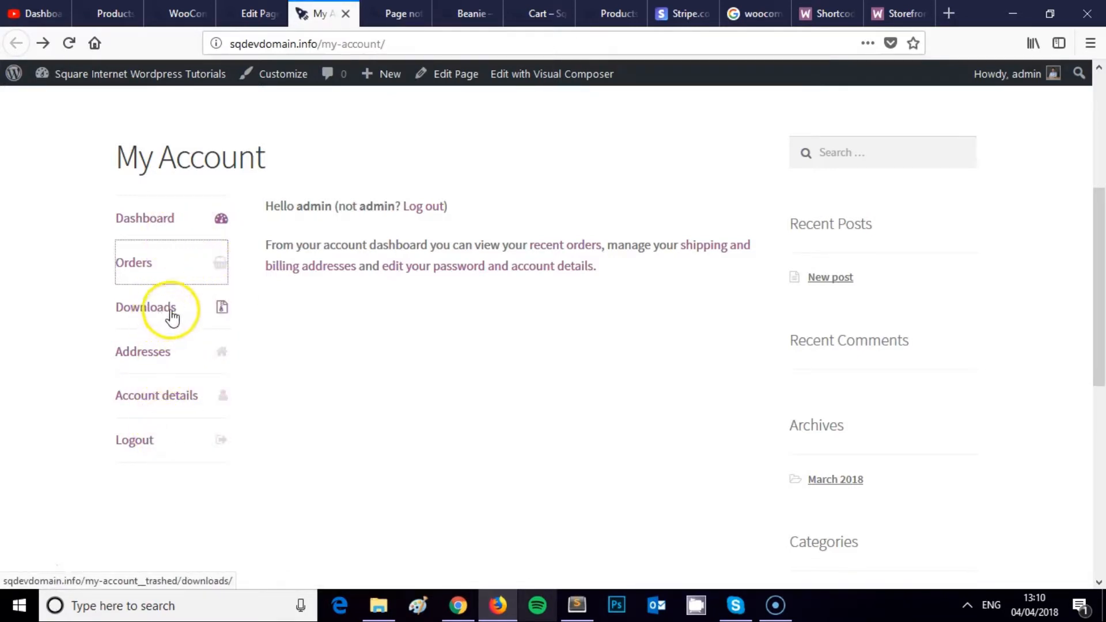
scroll(331, 348, down, 5)
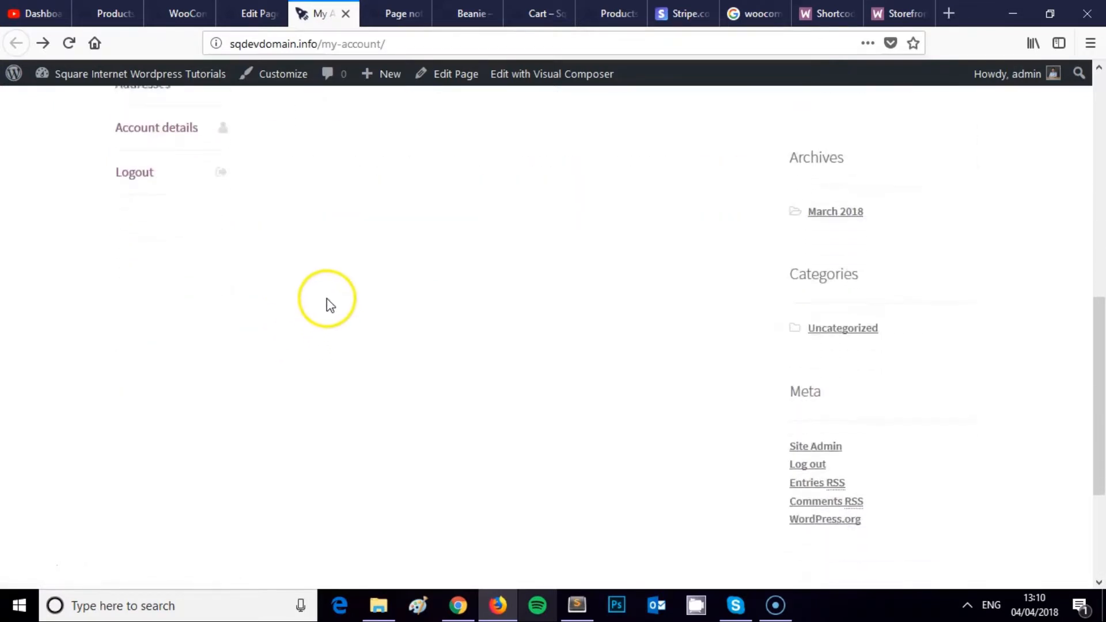
scroll(328, 300, up, 6)
scroll(339, 307, up, 2)
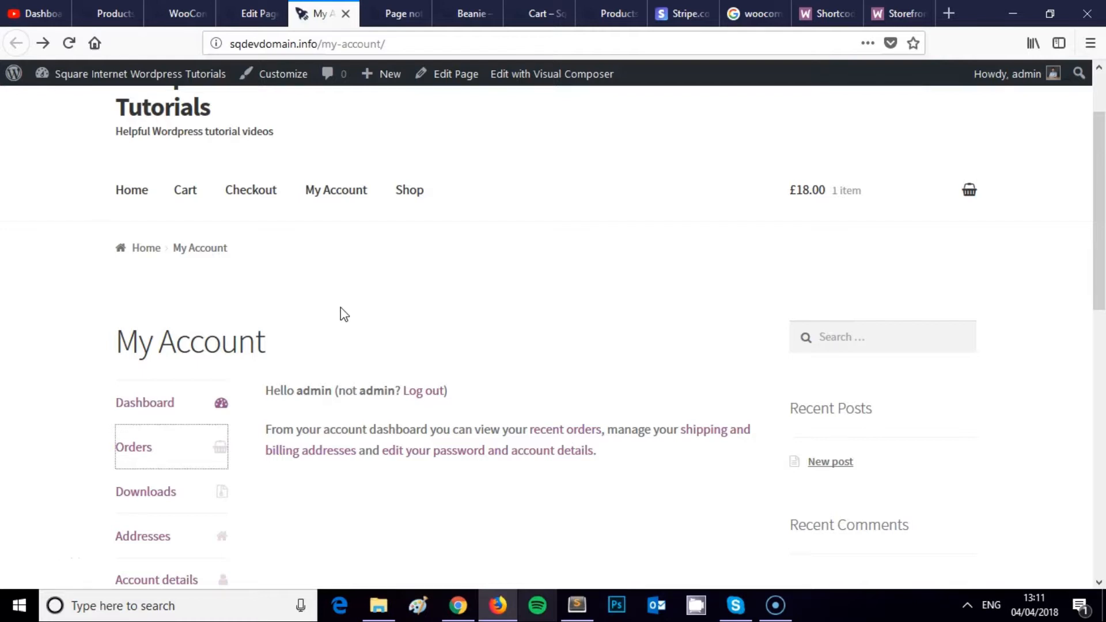
scroll(343, 314, up, 3)
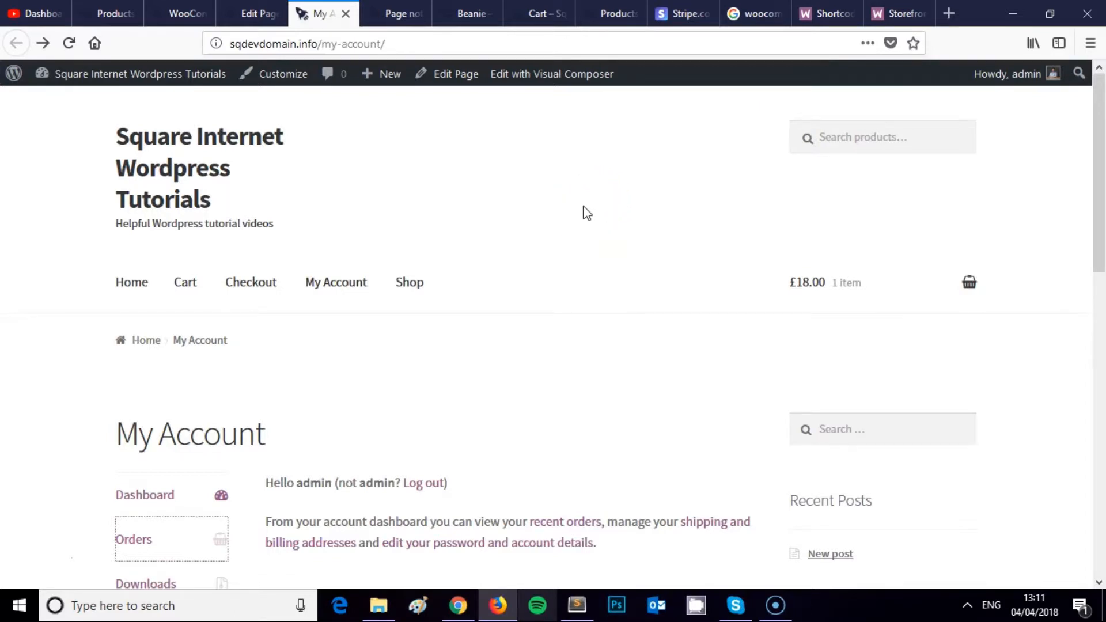
scroll(635, 233, down, 10)
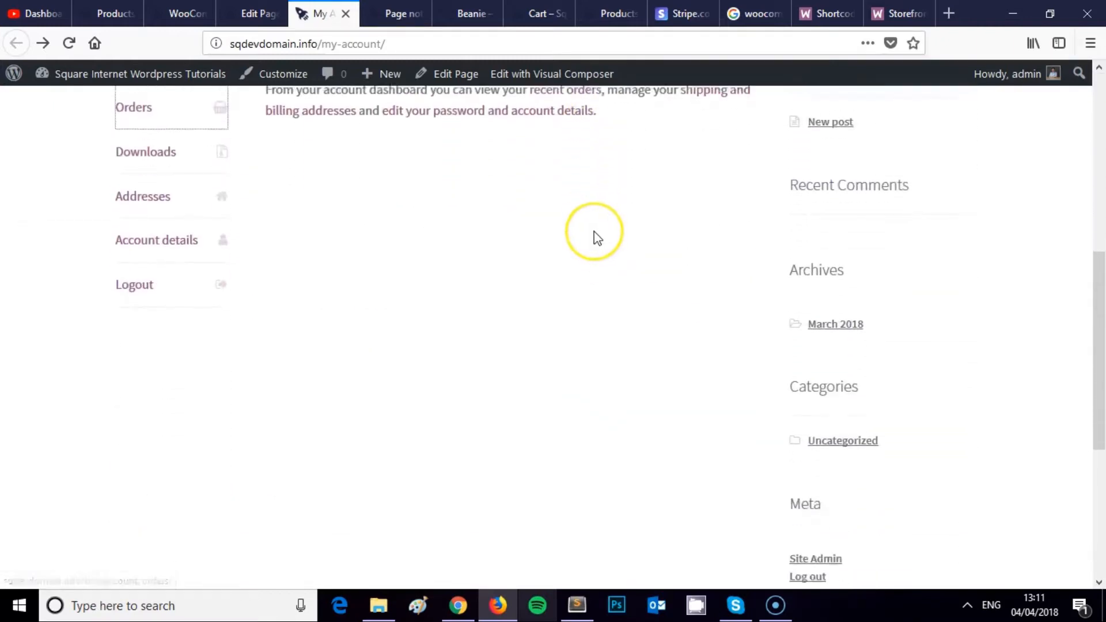
scroll(597, 237, down, 2)
scroll(588, 241, up, 12)
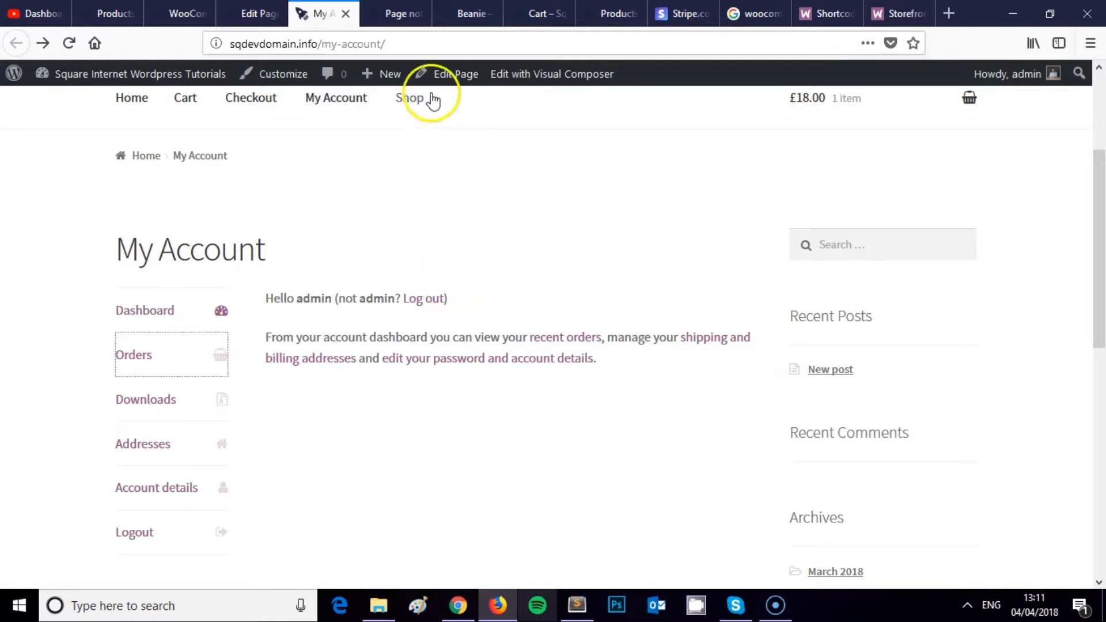
Step: Close the leftover page-not-found and Beanie product tabs
click(400, 18)
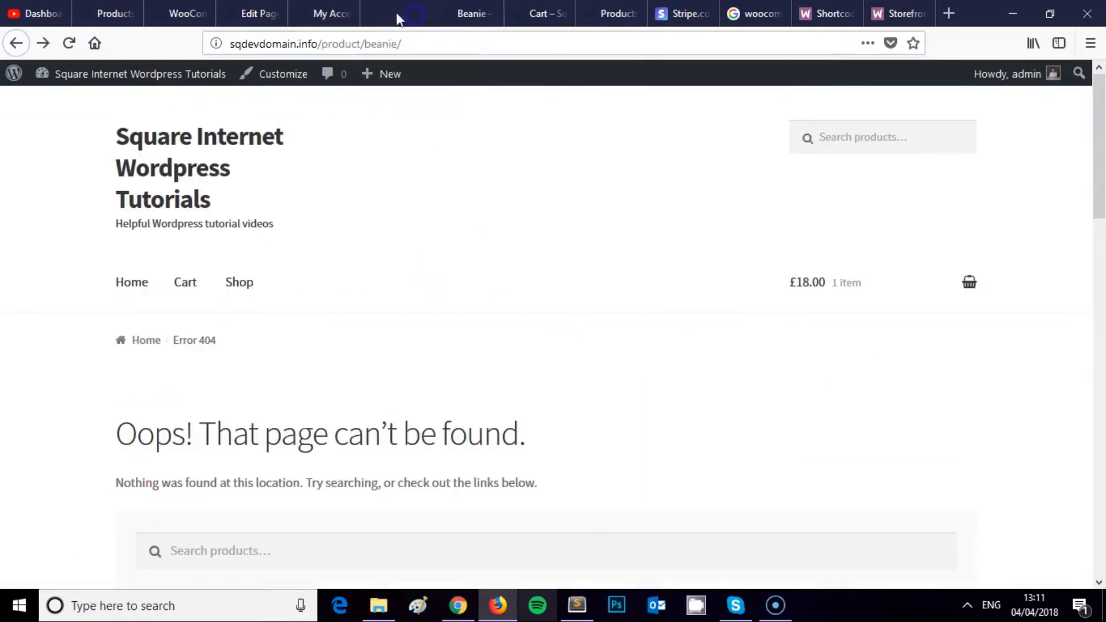
middle_click(398, 19)
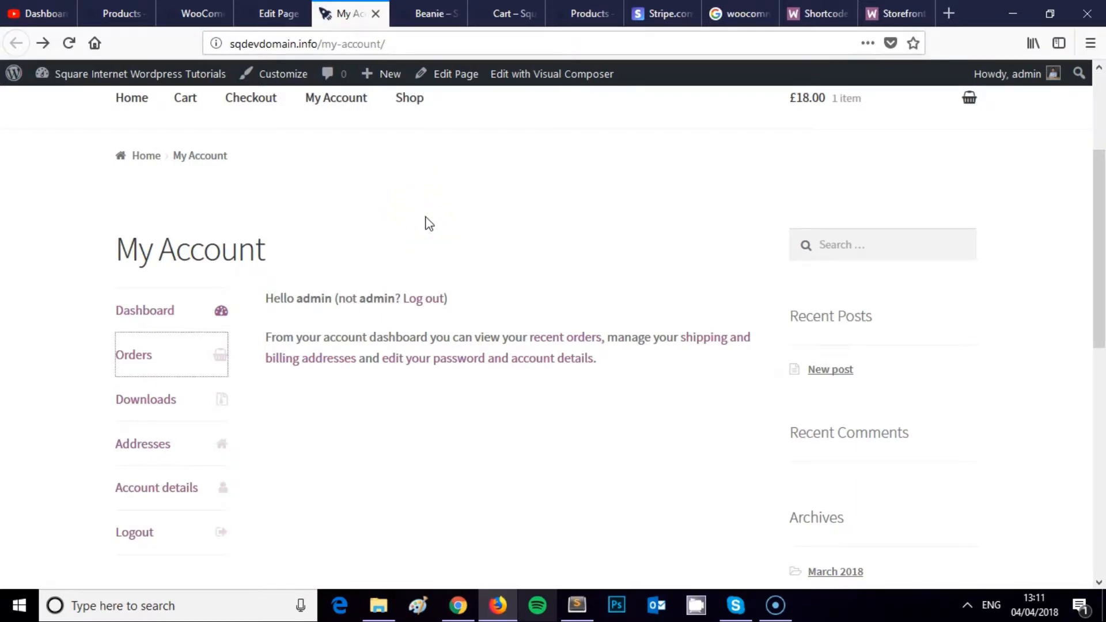
click(433, 13)
middle_click(432, 13)
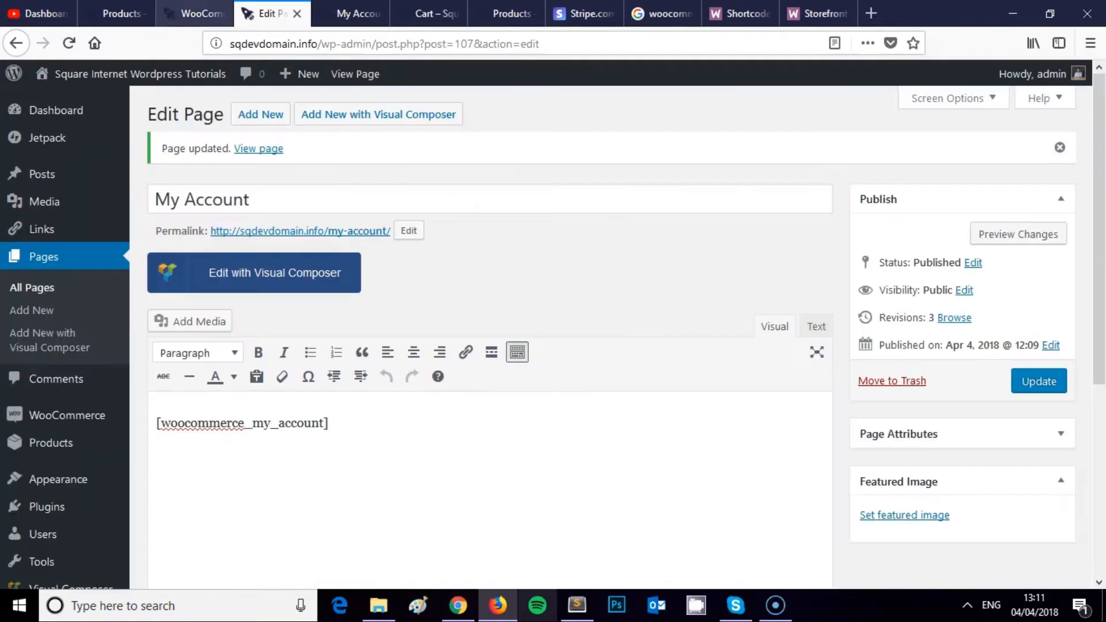
Step: Open the Stripe payment settings from WooCommerce's Checkout settings
click(190, 13)
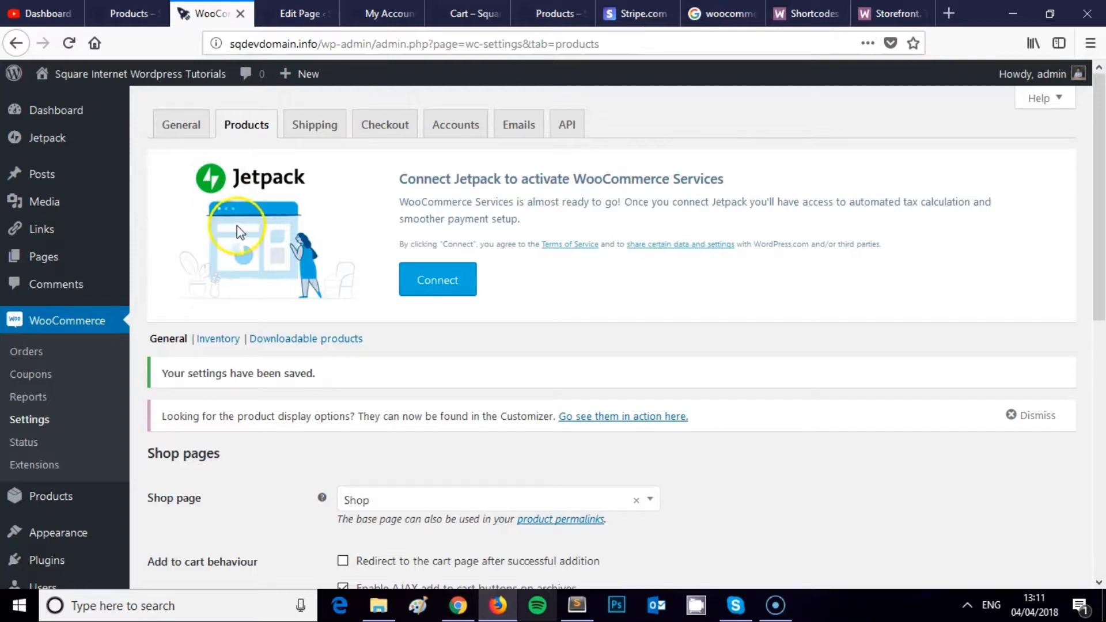
scroll(201, 241, down, 3)
scroll(202, 242, up, 3)
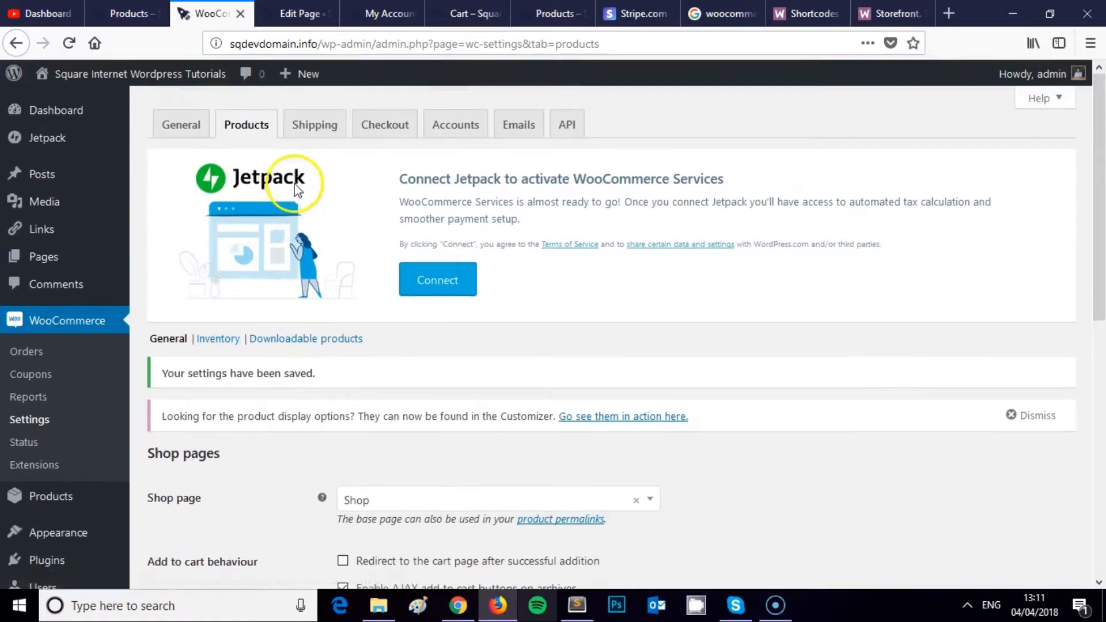
click(379, 123)
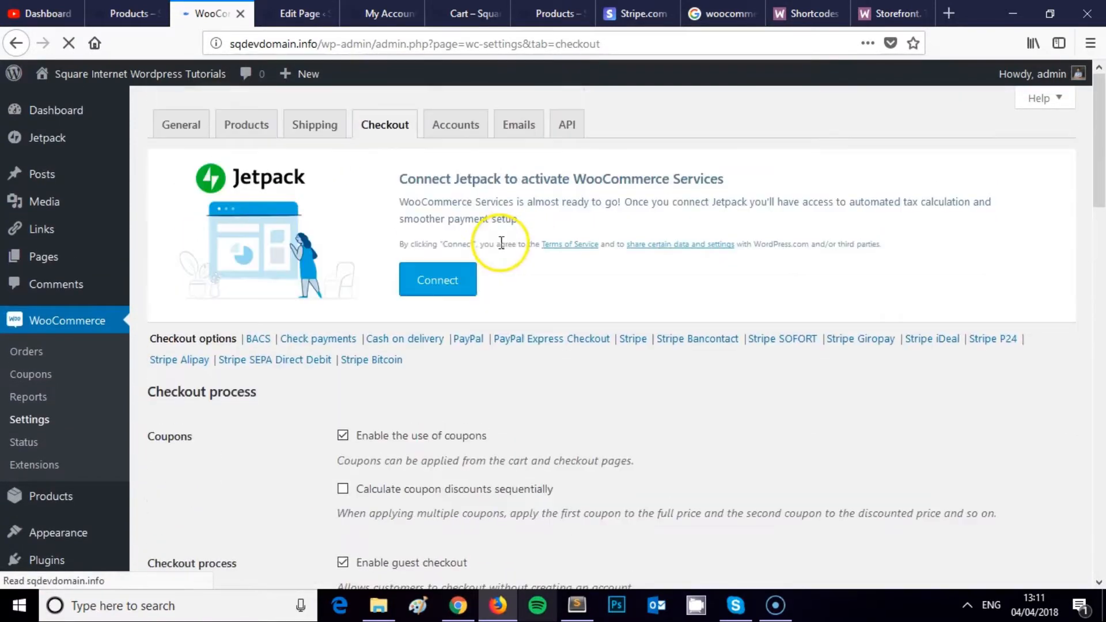
scroll(501, 243, down, 3)
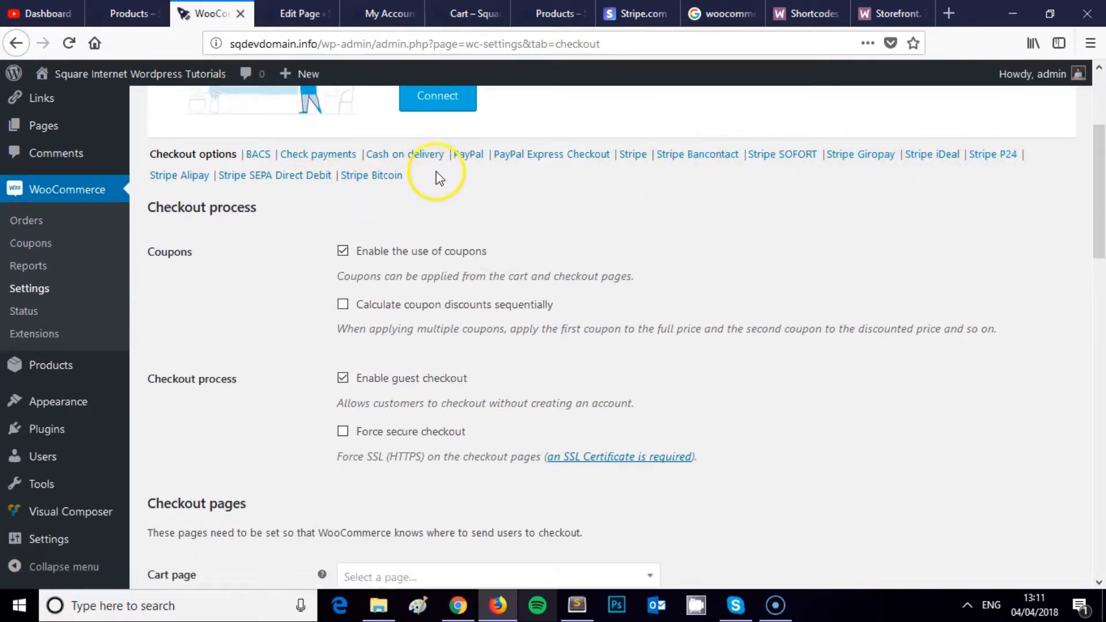
click(632, 154)
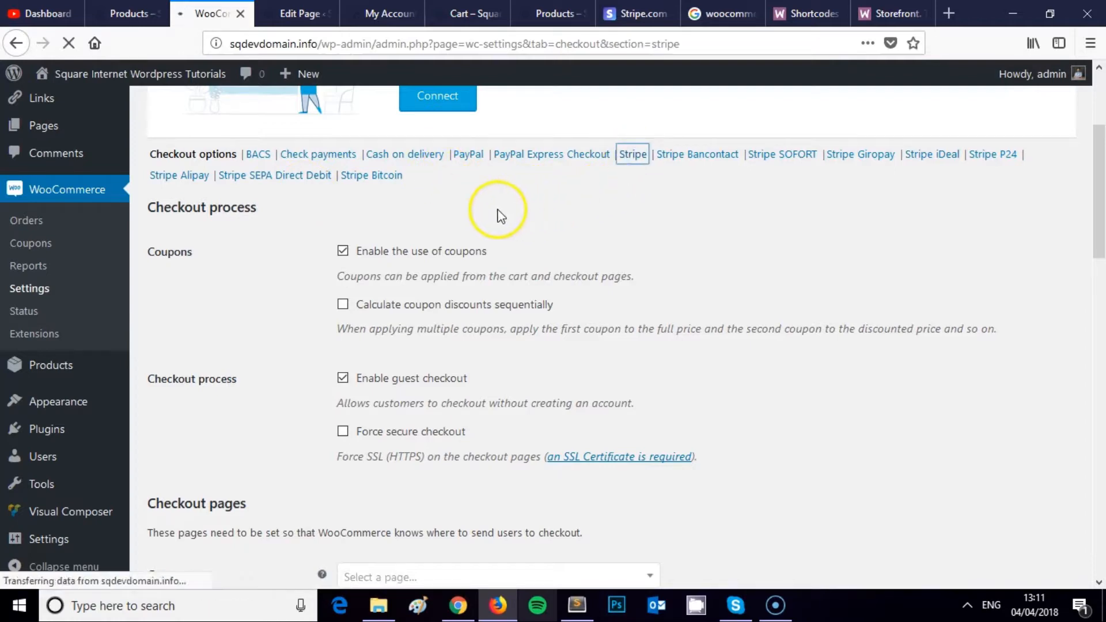
Step: Review the Stripe options, briefly visiting the Stripe website tab before returning
scroll(487, 225, down, 3)
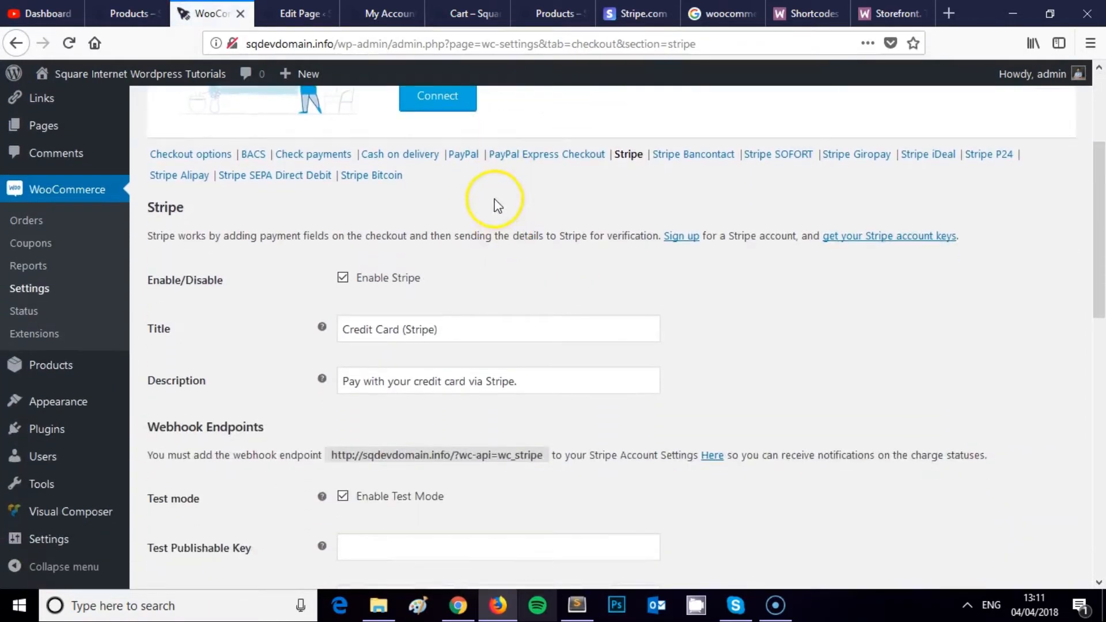
scroll(491, 206, down, 5)
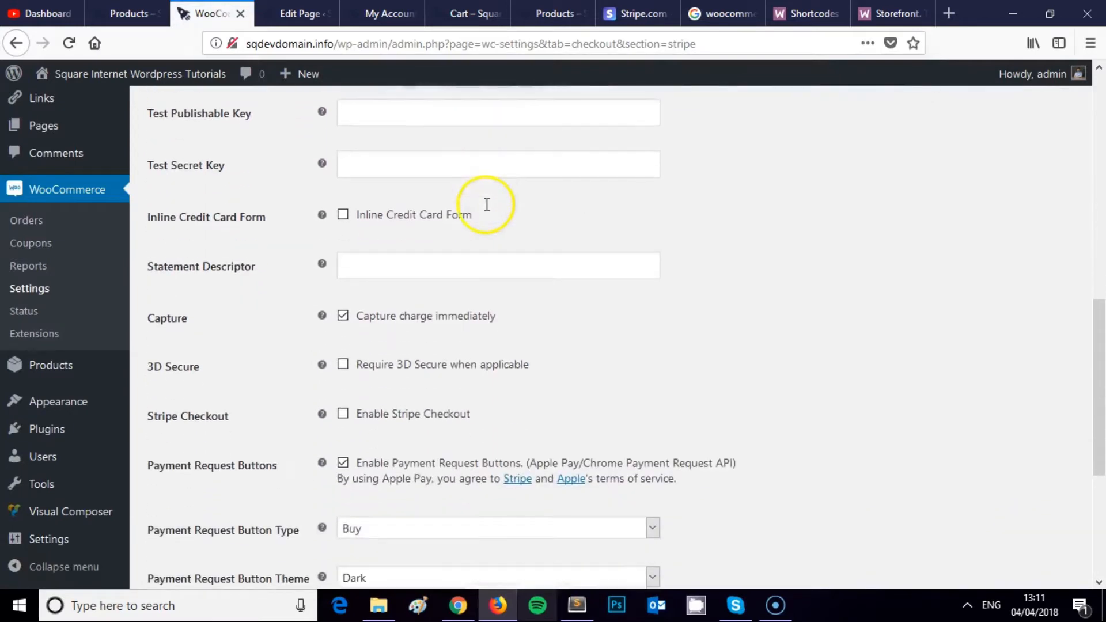
scroll(487, 208, up, 3)
scroll(488, 211, up, 7)
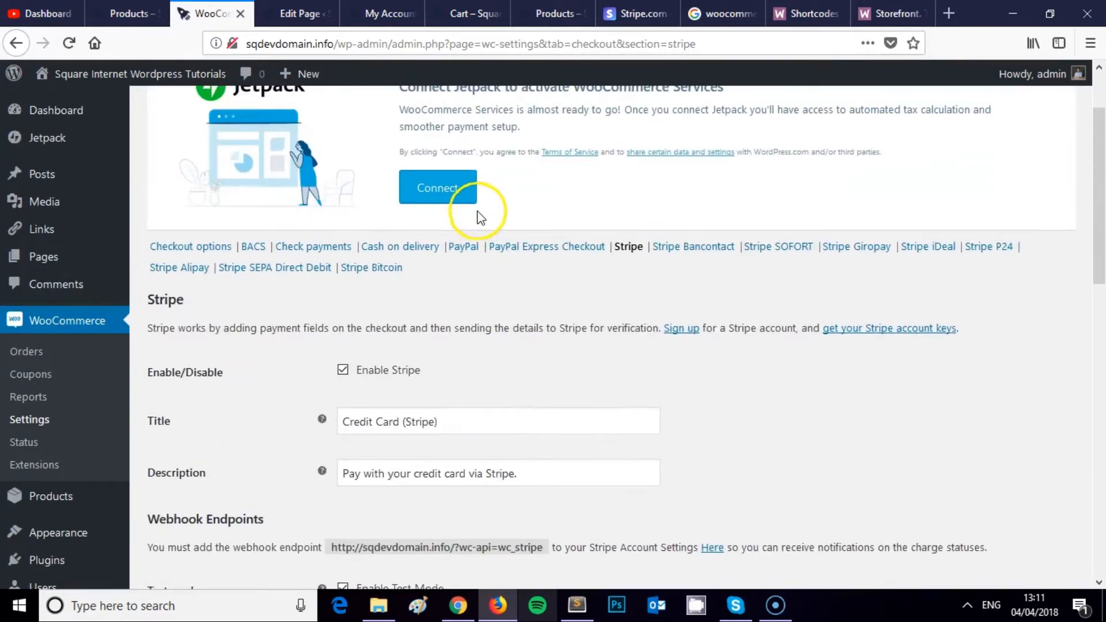
scroll(479, 219, down, 3)
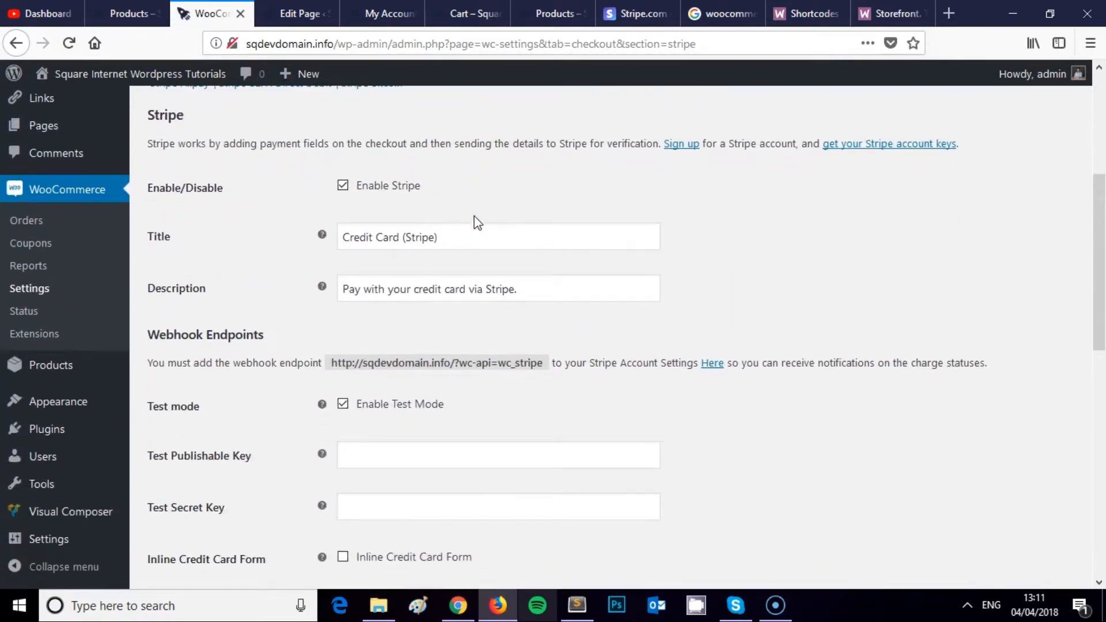
scroll(477, 223, down, 3)
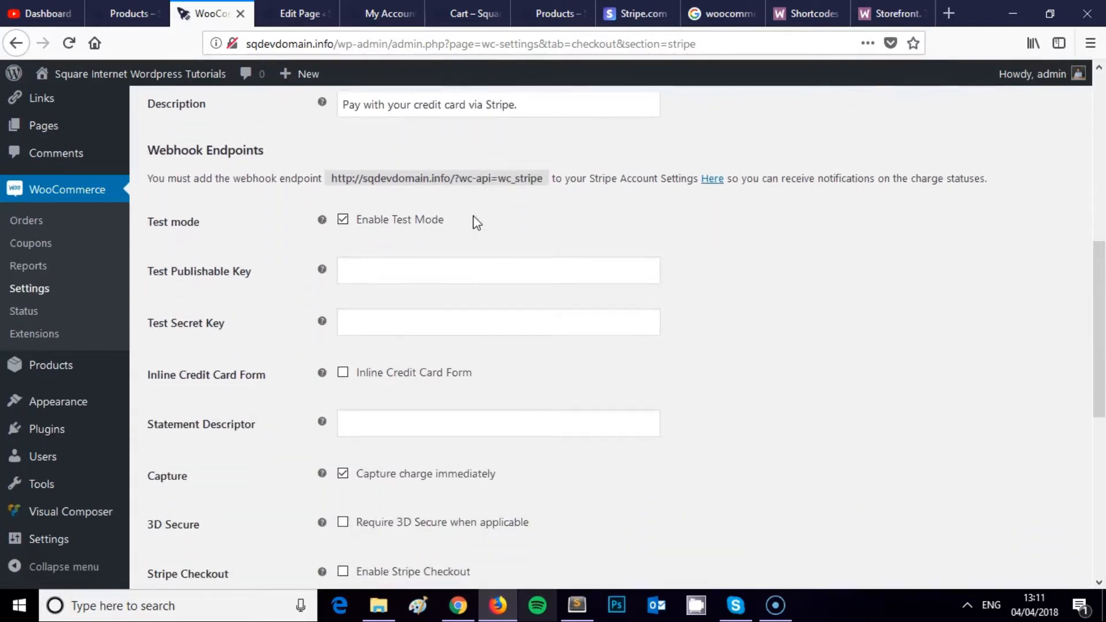
scroll(477, 223, down, 2)
click(632, 11)
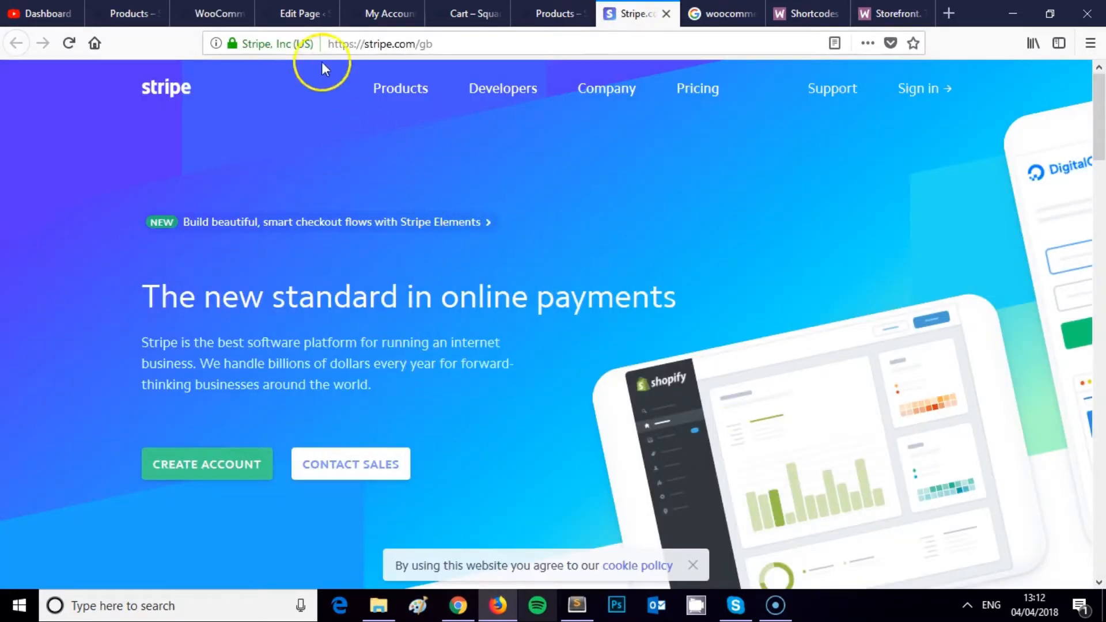
click(299, 13)
click(213, 13)
Step: Uncheck Enable Test Mode so the live Stripe key fields appear
scroll(410, 167, up, 3)
scroll(455, 196, down, 8)
scroll(444, 198, up, 10)
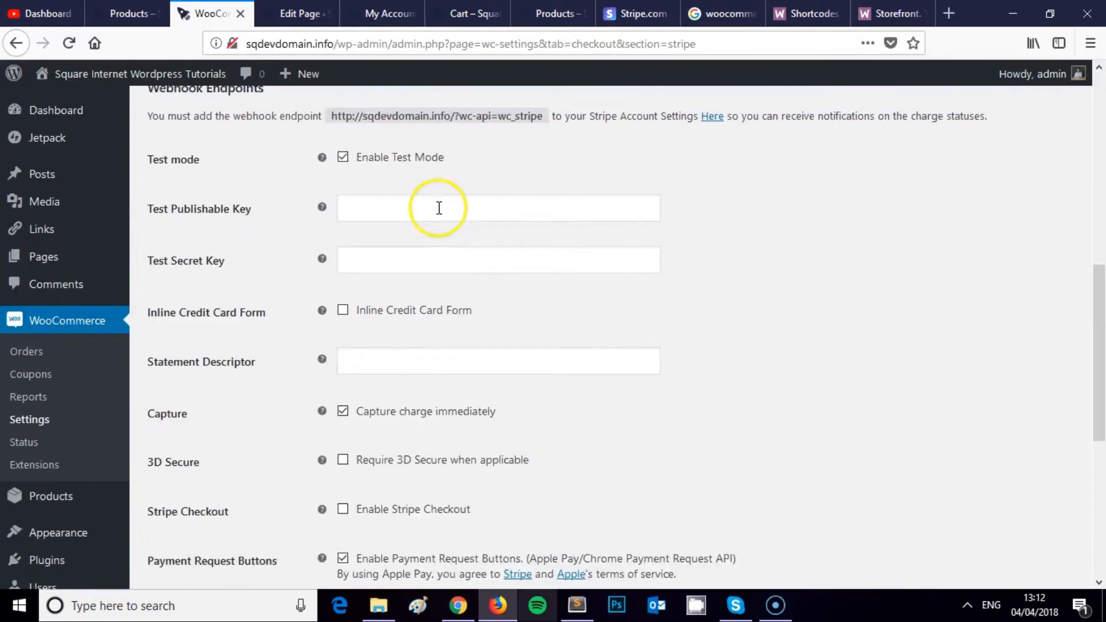
scroll(427, 277, down, 1)
scroll(428, 279, down, 1)
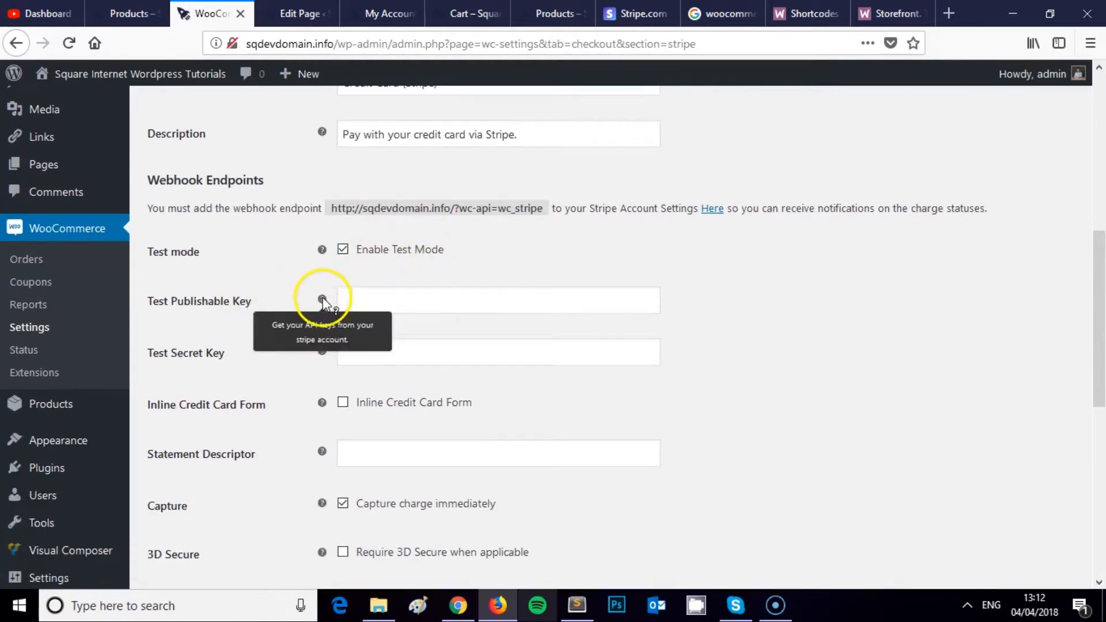
mouse_move(322, 300)
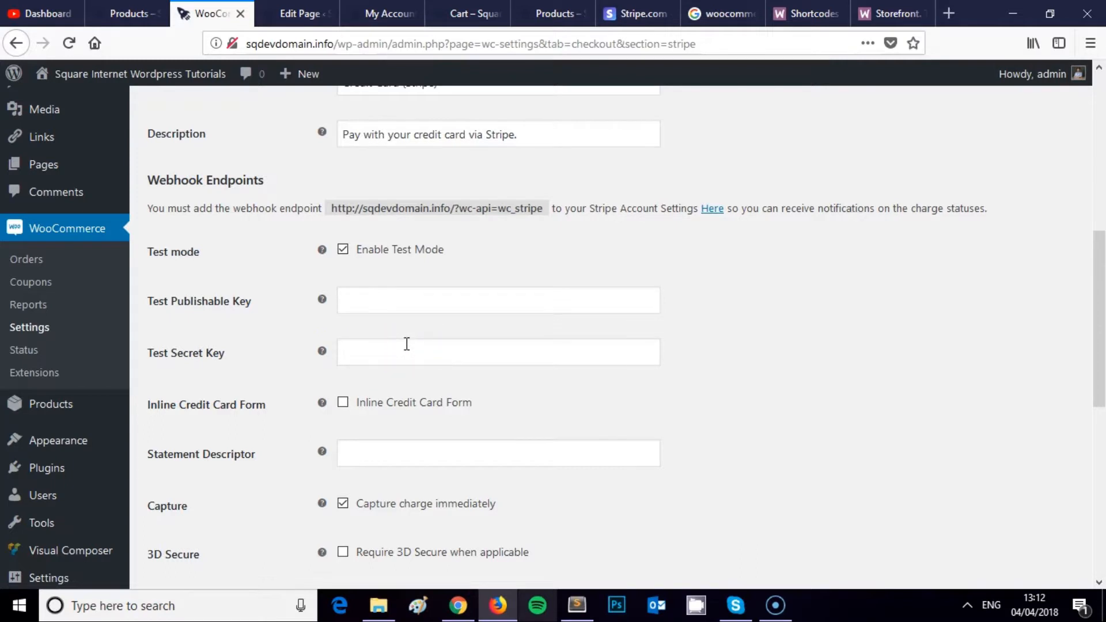
click(397, 286)
click(344, 252)
click(381, 280)
scroll(408, 294, up, 7)
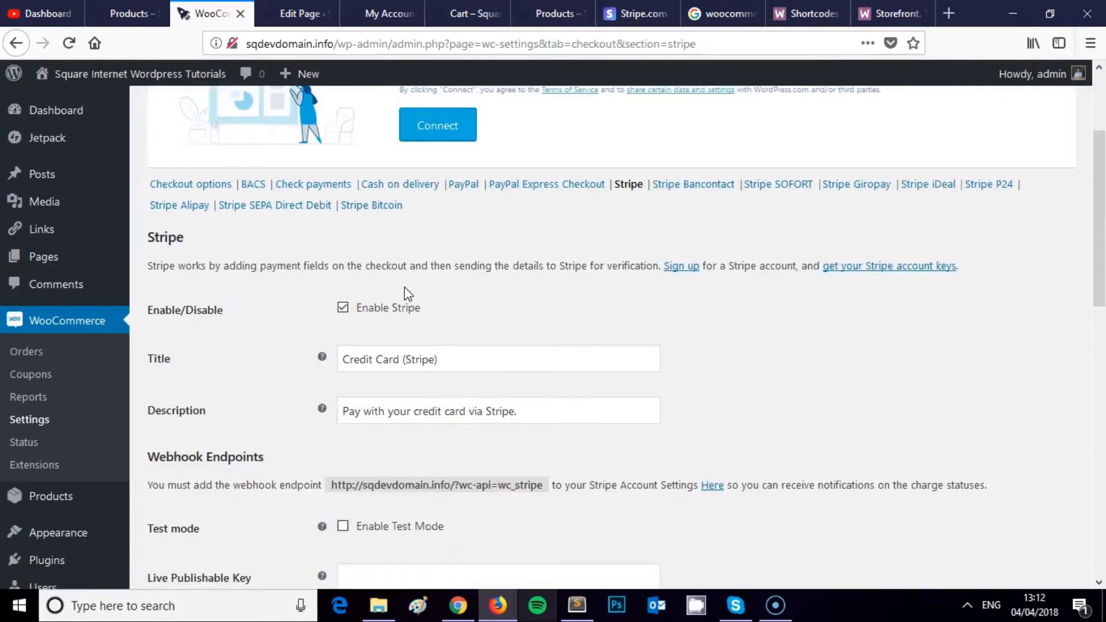
scroll(408, 294, down, 4)
scroll(406, 291, down, 9)
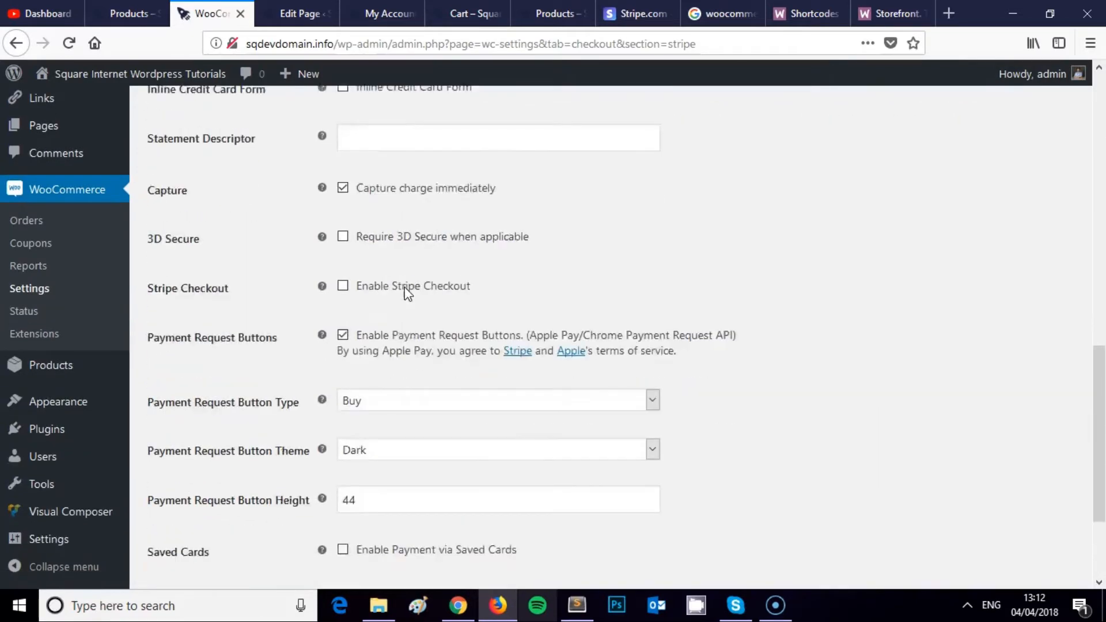
scroll(406, 294, up, 6)
scroll(406, 295, up, 5)
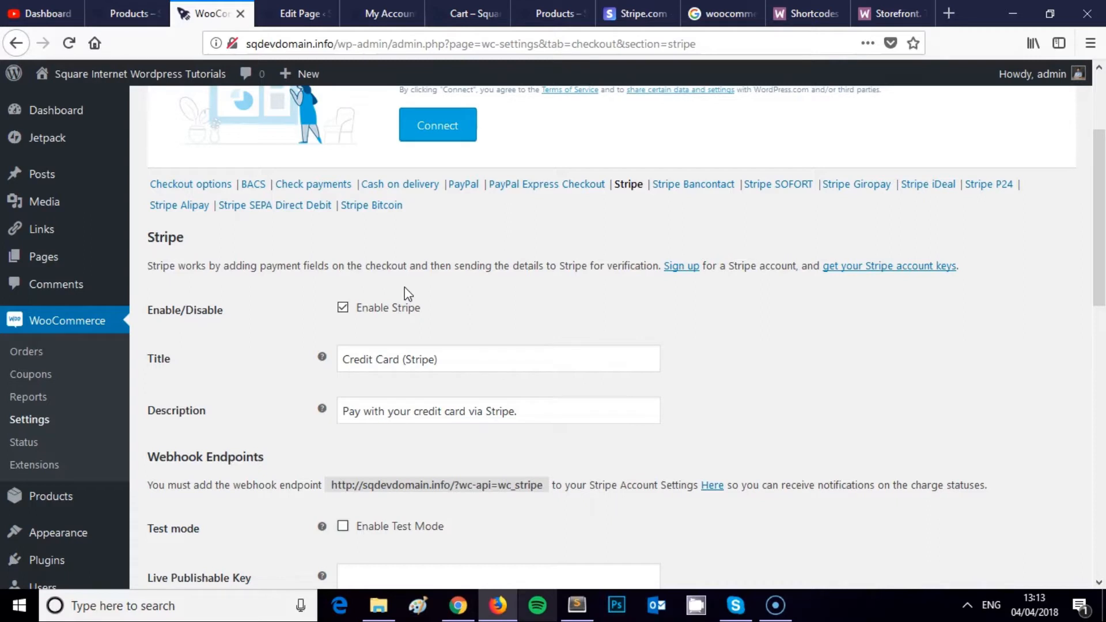
scroll(405, 287, up, 3)
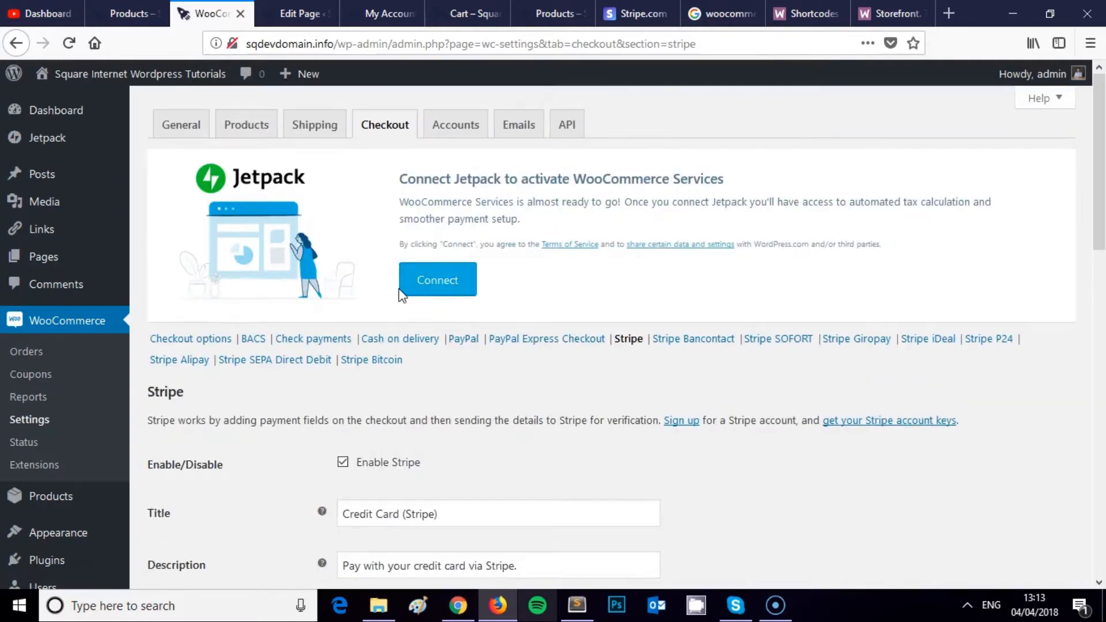
click(383, 269)
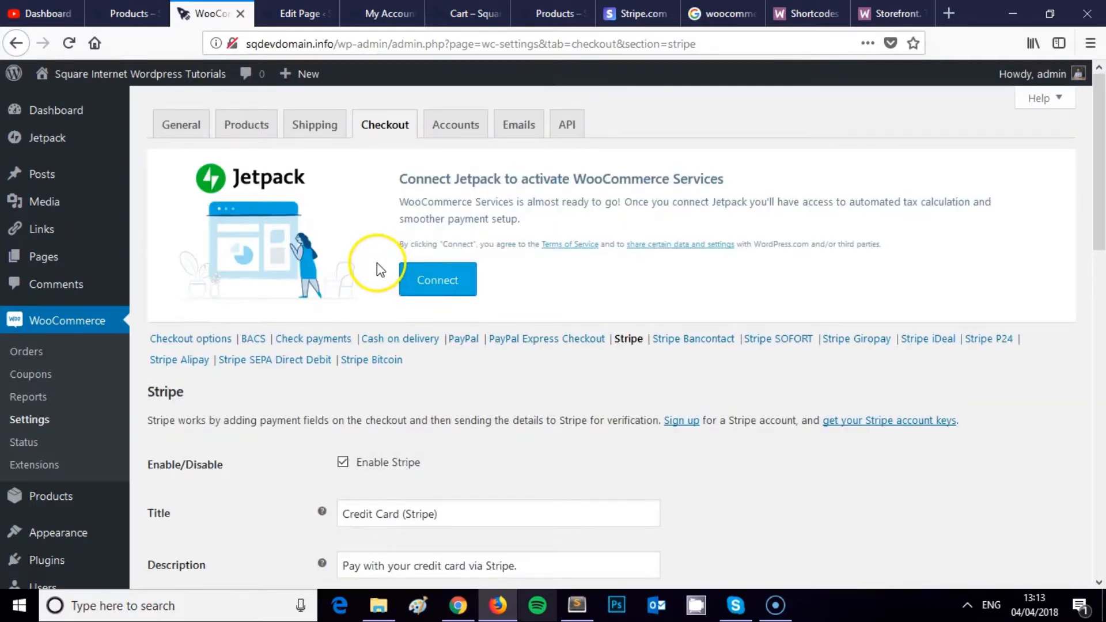
scroll(379, 267, down, 3)
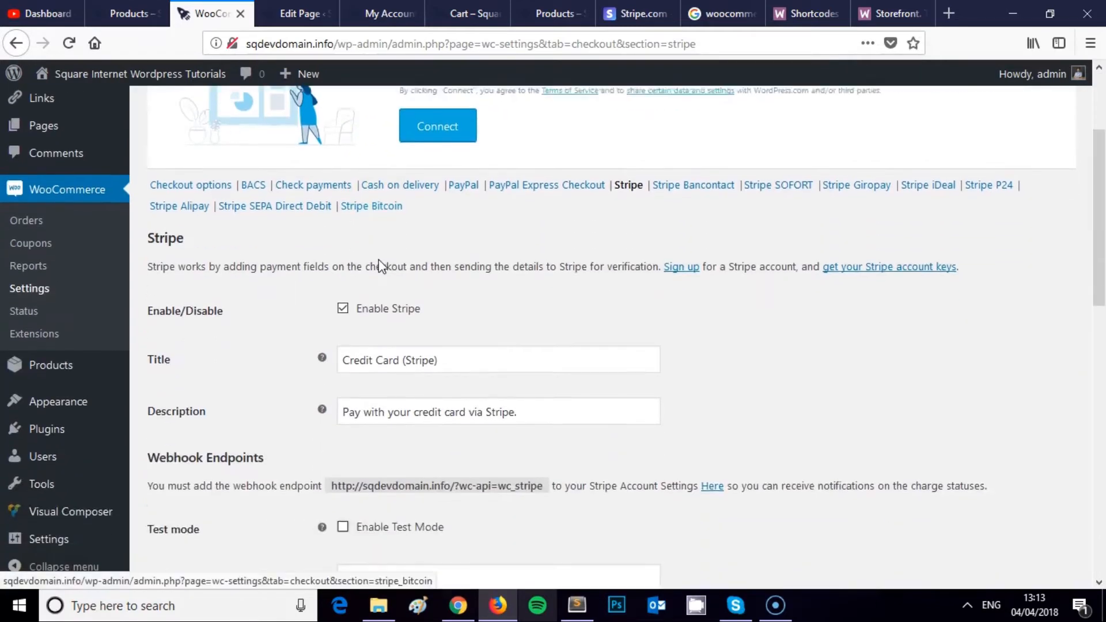
scroll(380, 265, down, 1)
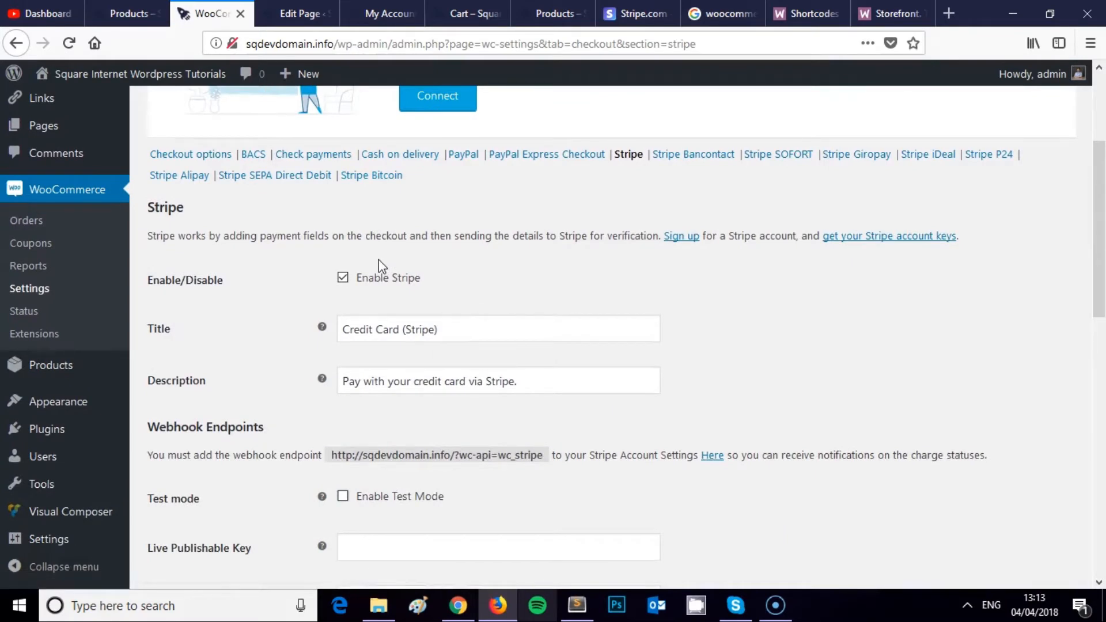
scroll(395, 271, up, 4)
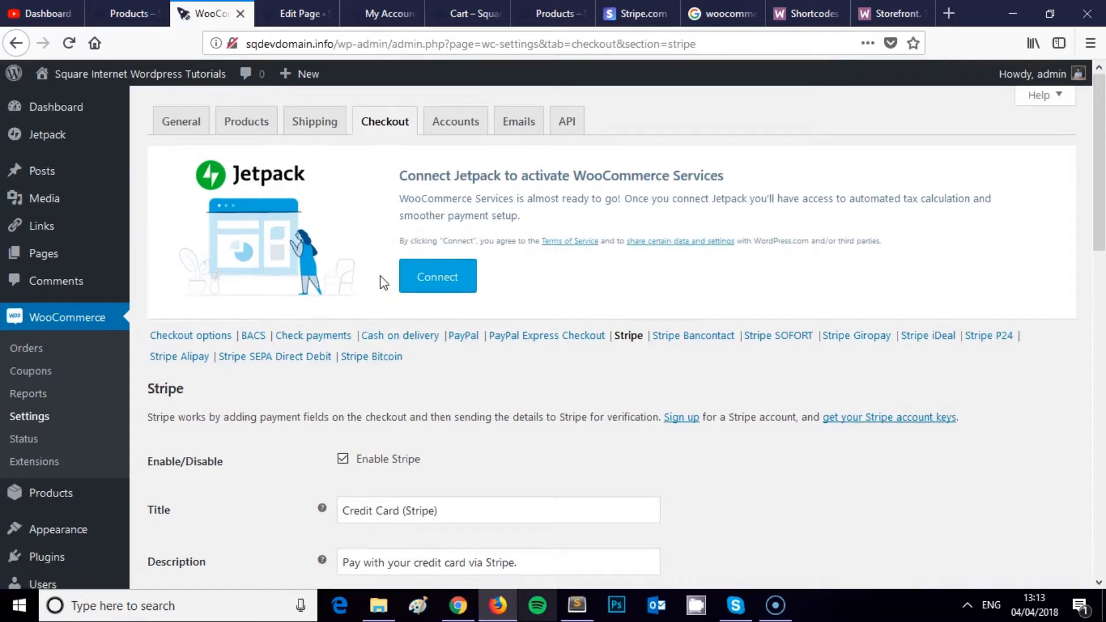
scroll(383, 281, down, 2)
scroll(382, 282, up, 2)
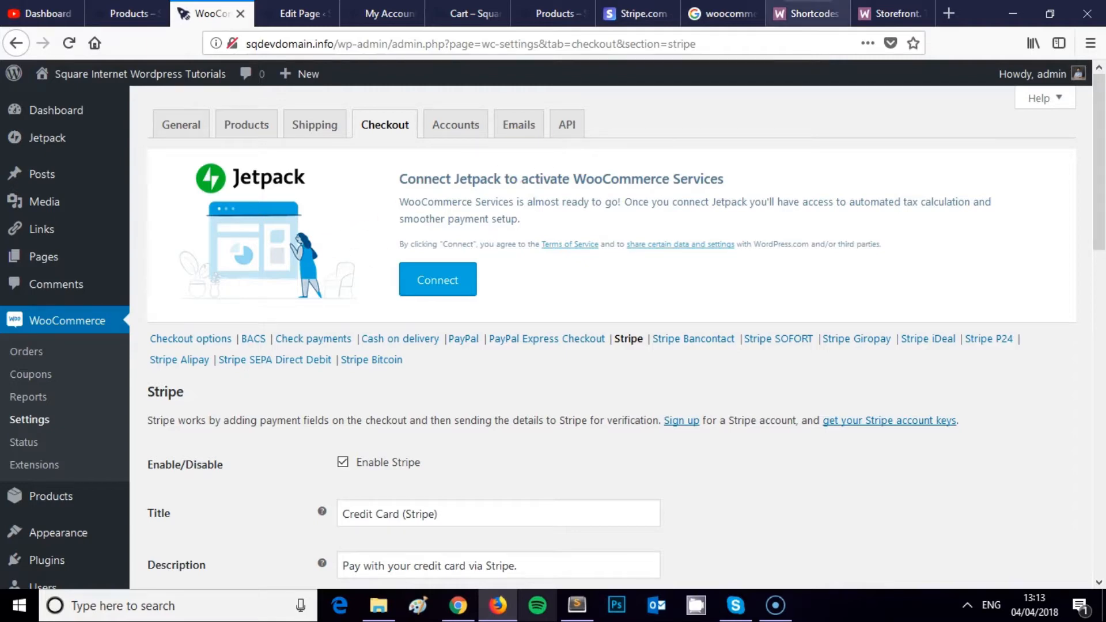
Step: Replace the earlier Google query with 'cloudflare' and run the search
click(719, 14)
triple_click(346, 94)
text(c)
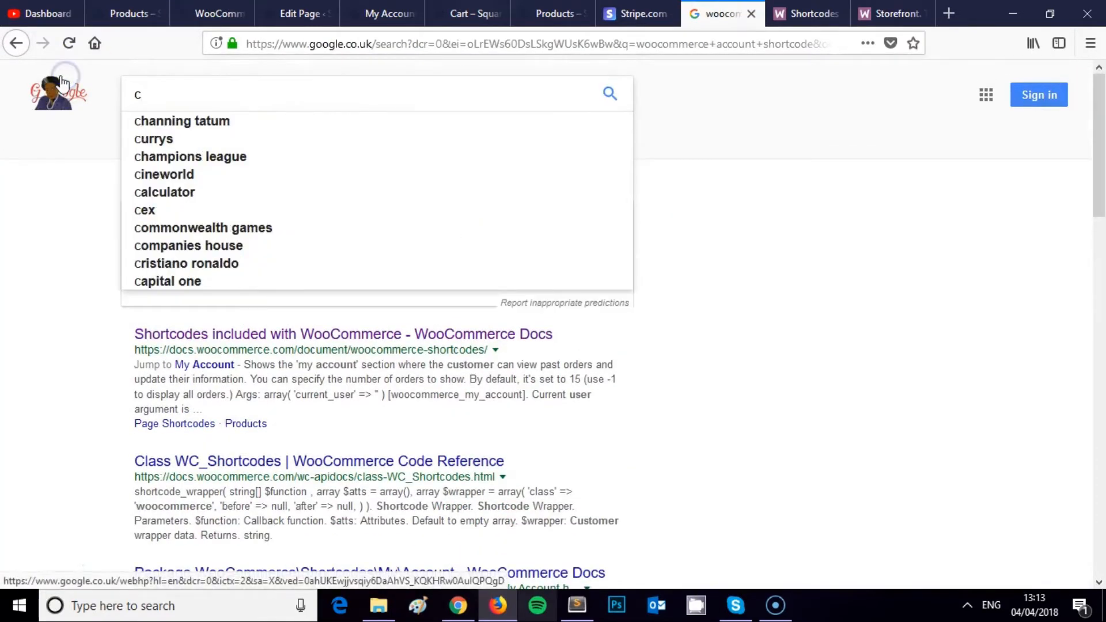
text(loudflare)
key(Return)
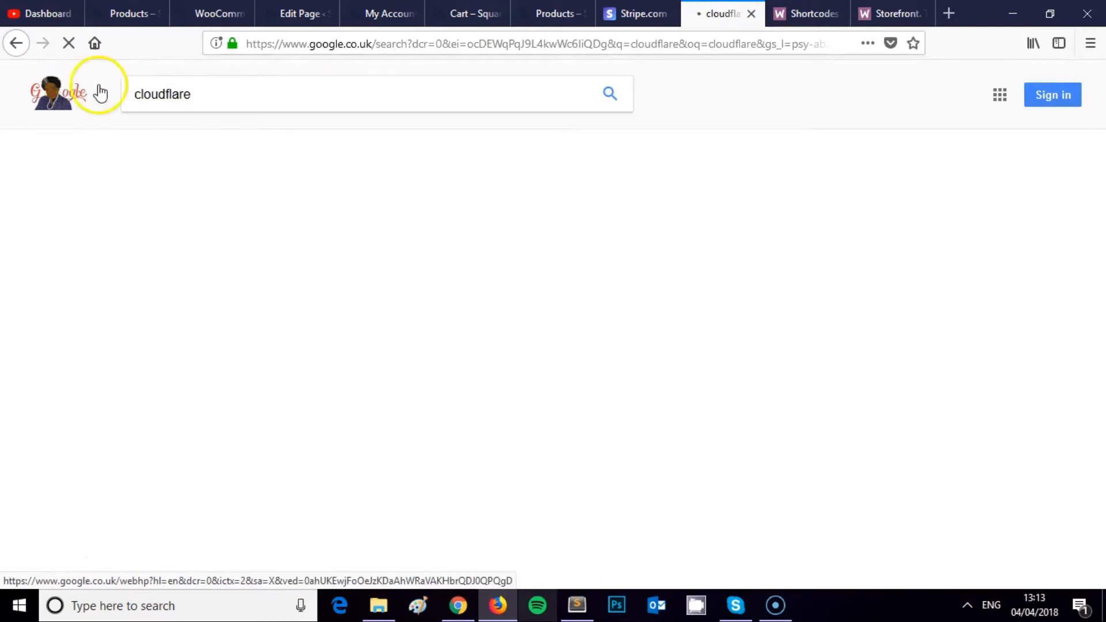
Step: Open Cloudflare's site in a new tab, dismiss its cookie notice, then return to the My Account editor
scroll(282, 297, down, 1)
scroll(282, 297, down, 2)
right_click(390, 304)
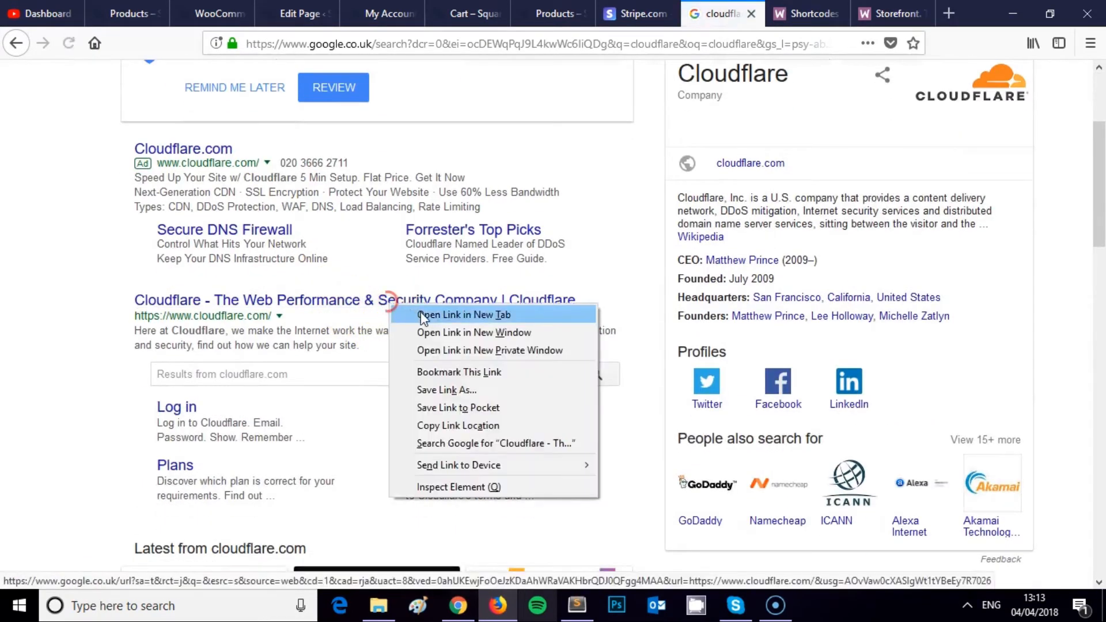
click(423, 313)
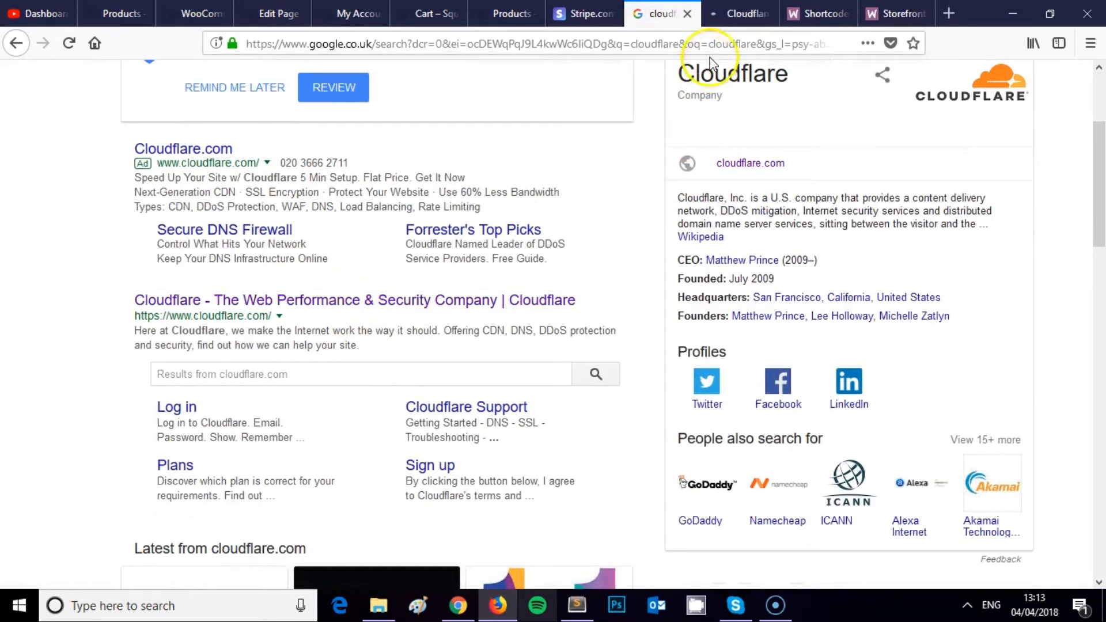
click(724, 23)
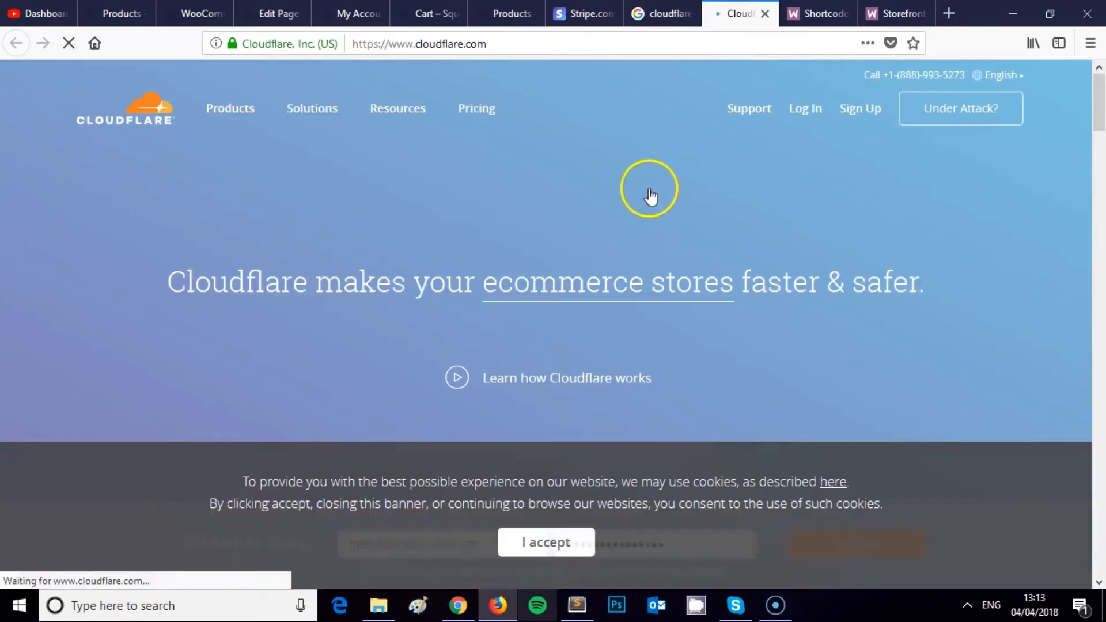
click(1070, 464)
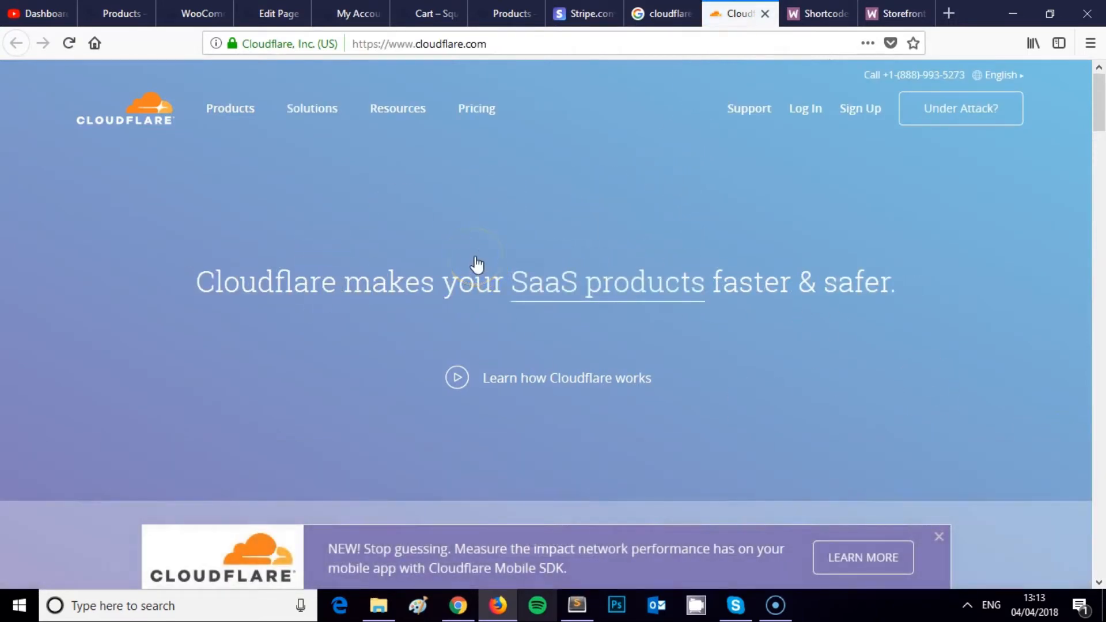
click(654, 7)
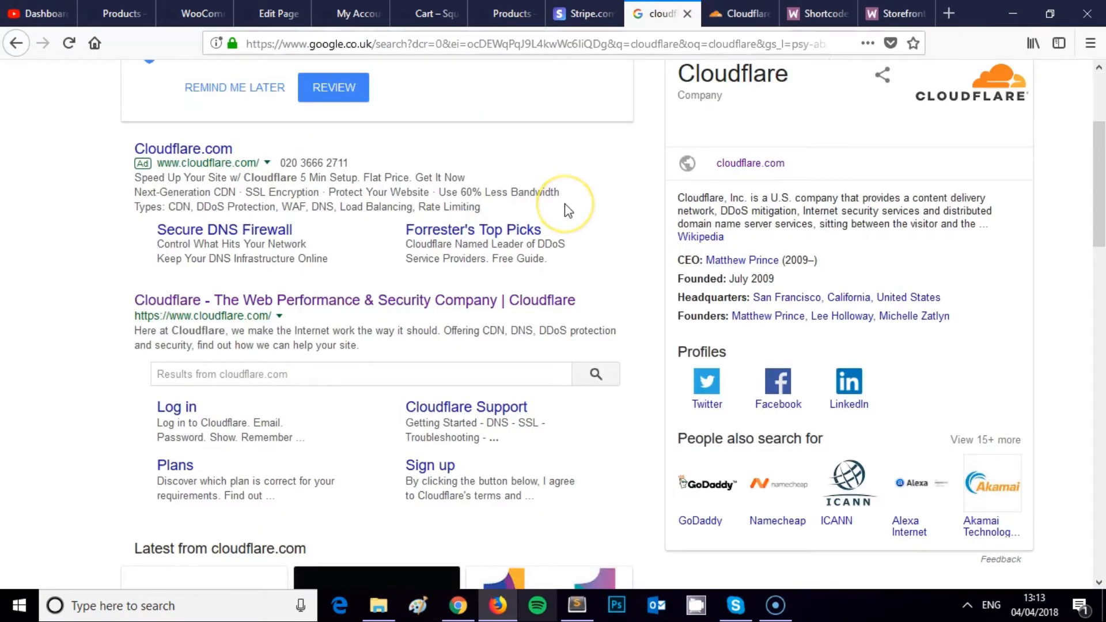
scroll(564, 206, up, 3)
click(279, 12)
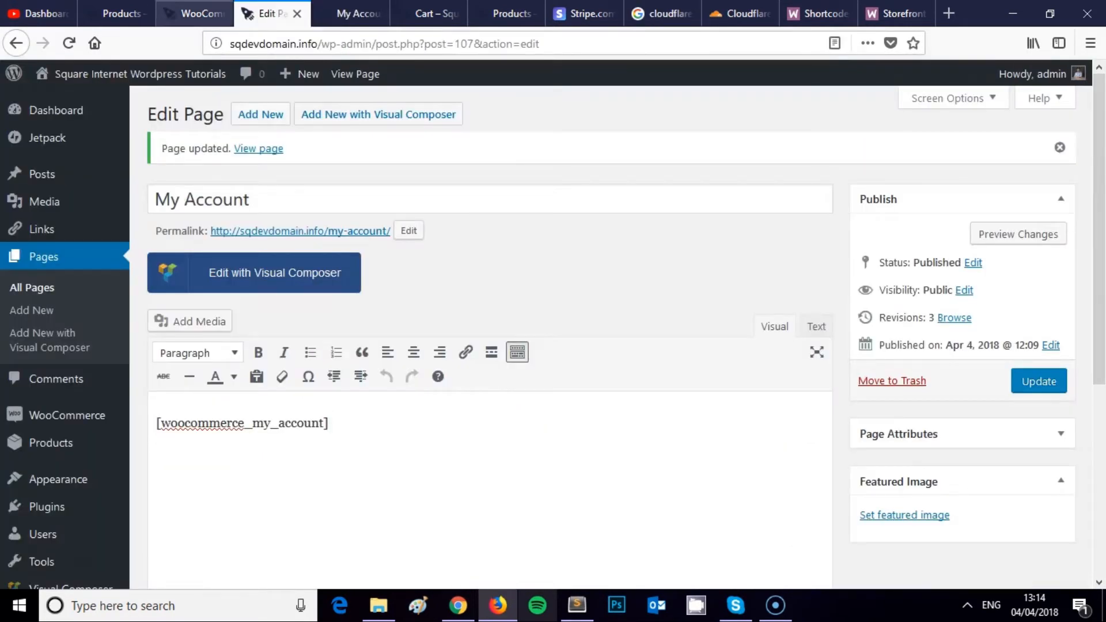
Step: Scroll through the Stripe checkout options, then view the My Account page showing 1 item at £18.00
click(196, 13)
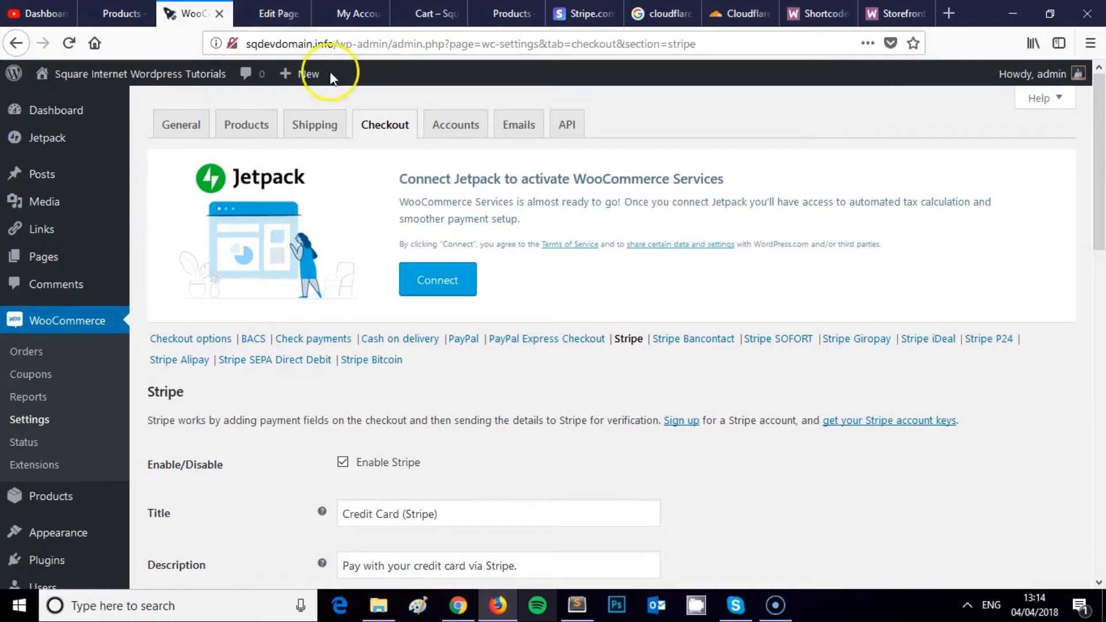
scroll(428, 173, down, 6)
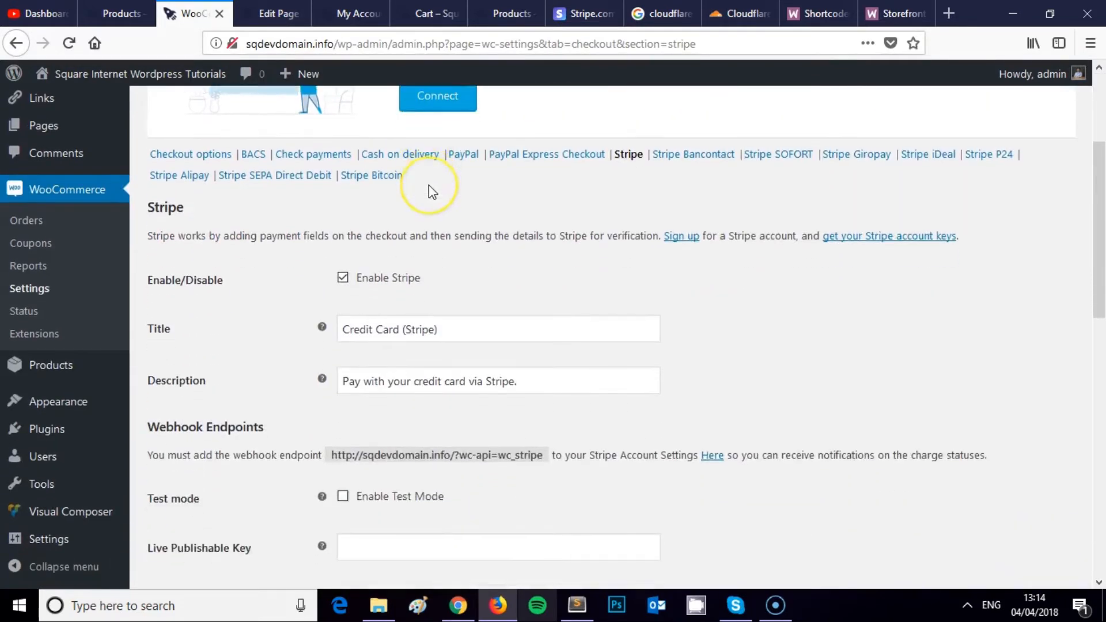
click(418, 222)
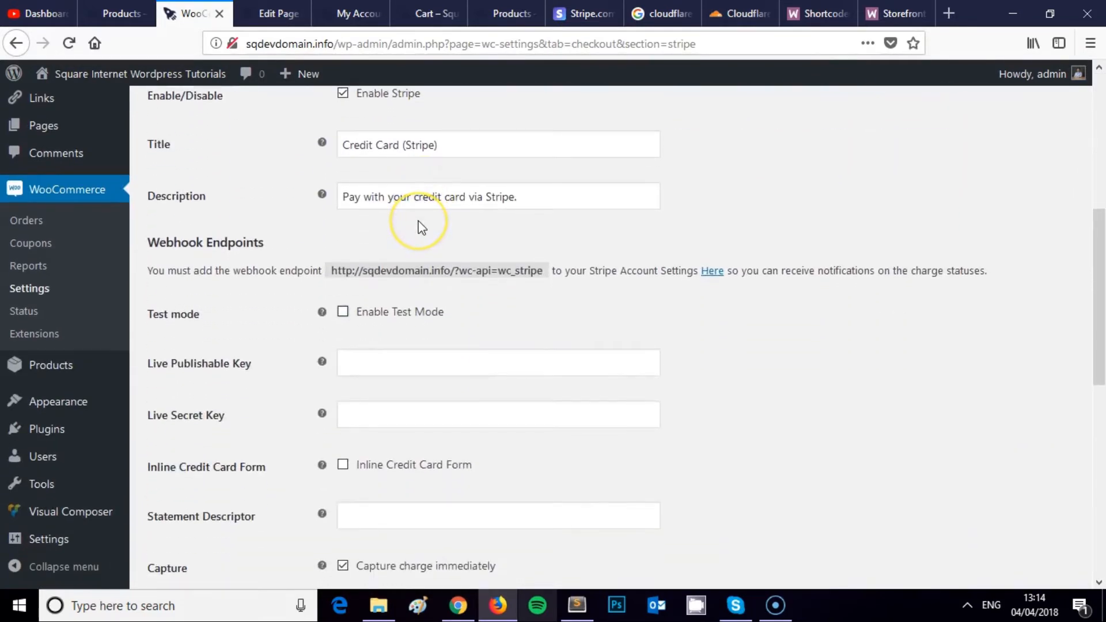
scroll(419, 223, up, 5)
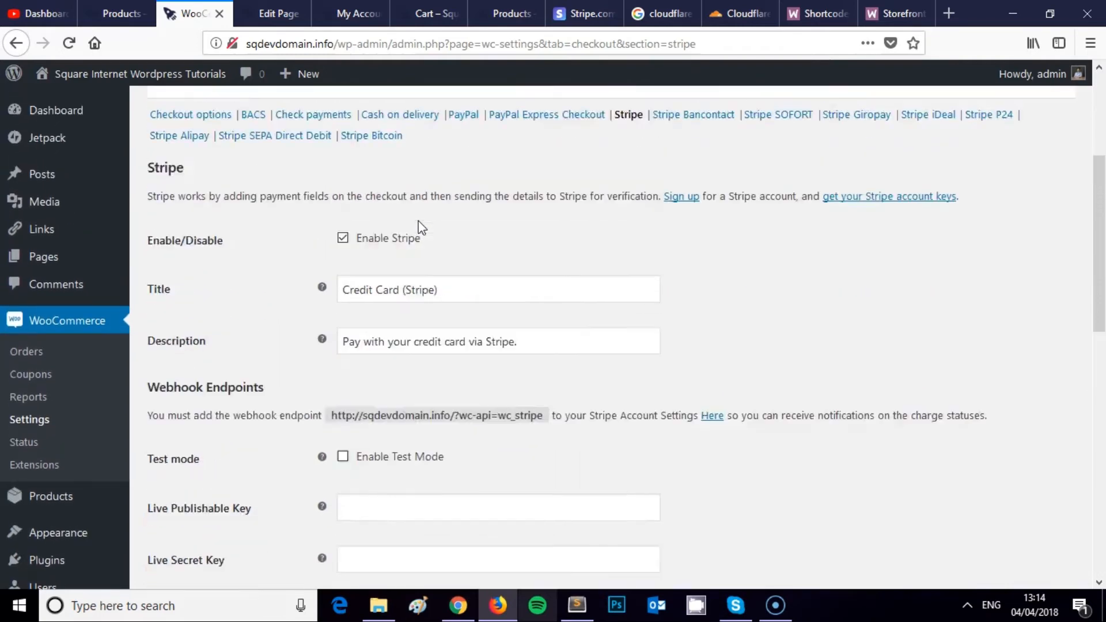
scroll(418, 220, down, 11)
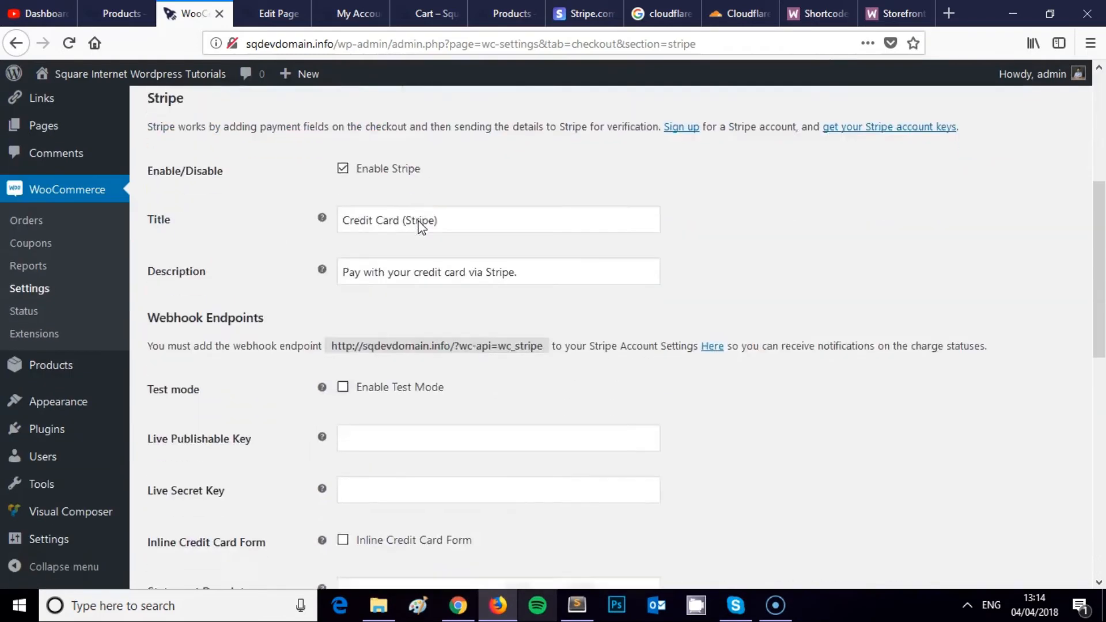
scroll(430, 227, up, 13)
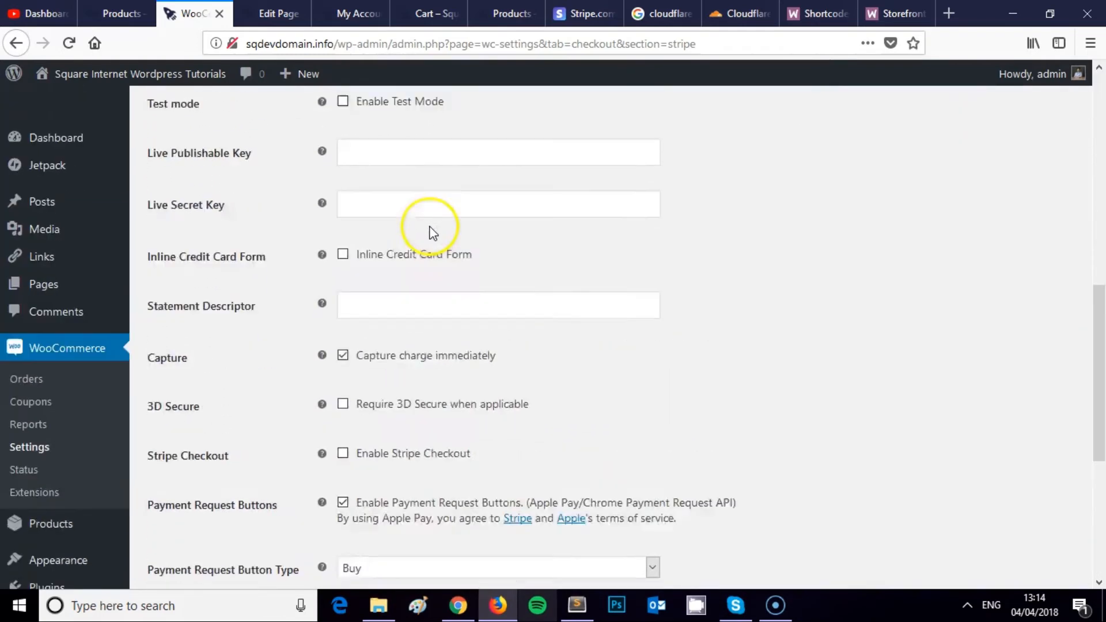
scroll(430, 229, down, 3)
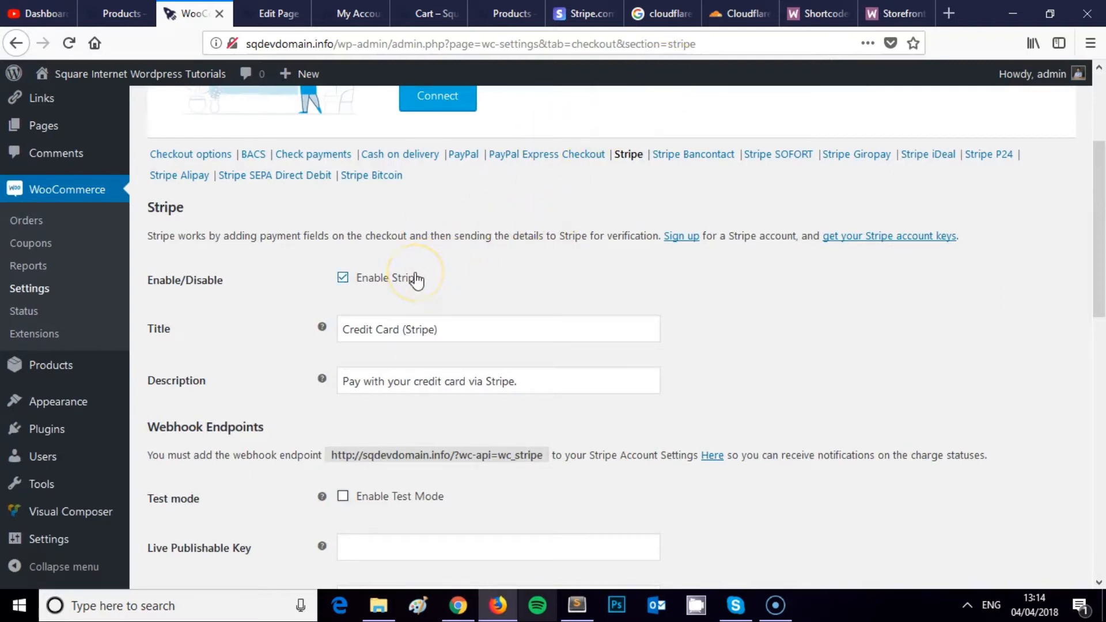
scroll(395, 257, down, 1)
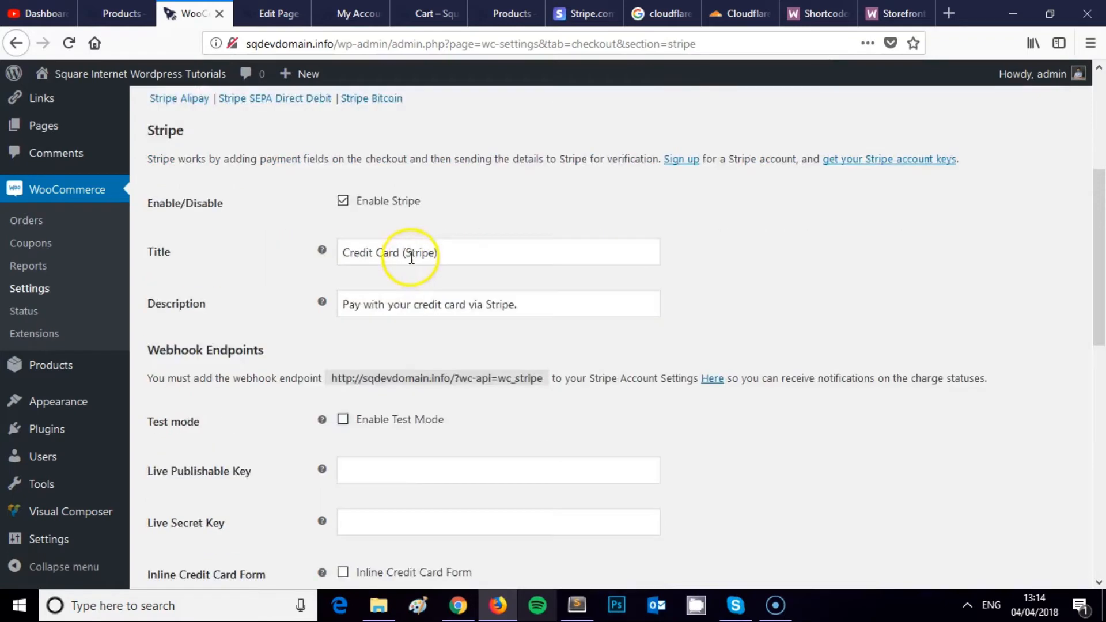
scroll(393, 254, up, 4)
click(349, 14)
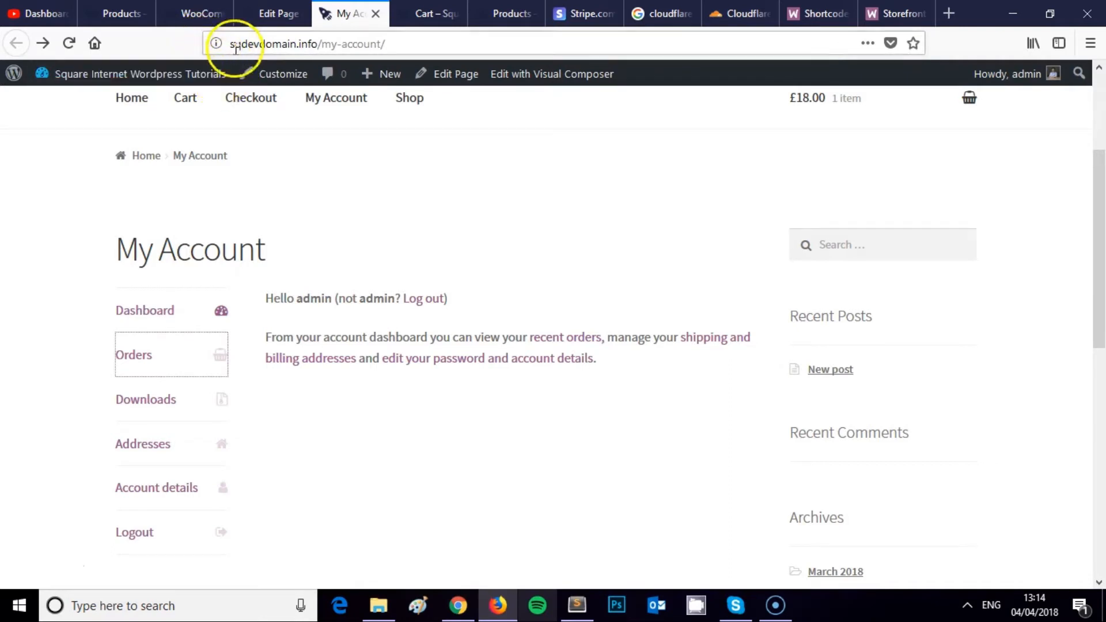
scroll(370, 186, up, 3)
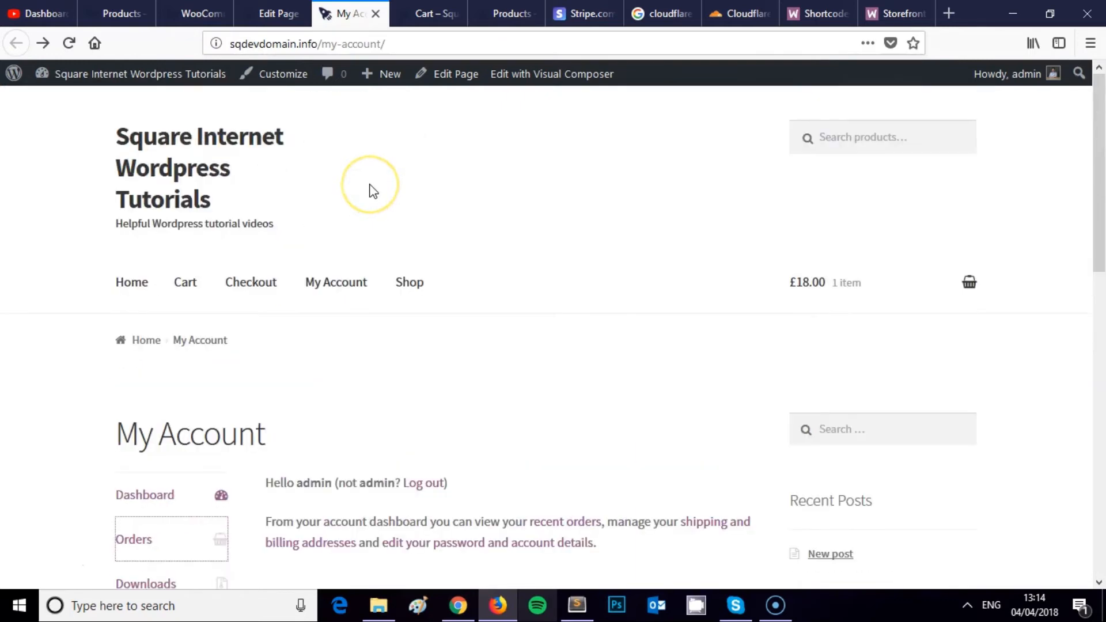
scroll(371, 188, down, 2)
scroll(377, 260, down, 1)
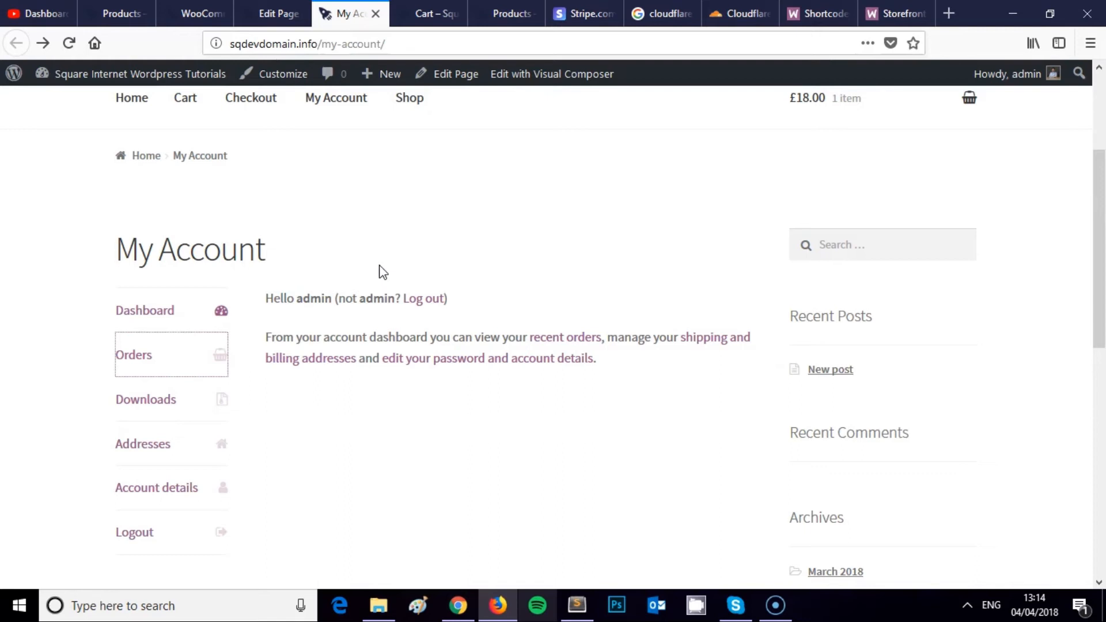
click(390, 247)
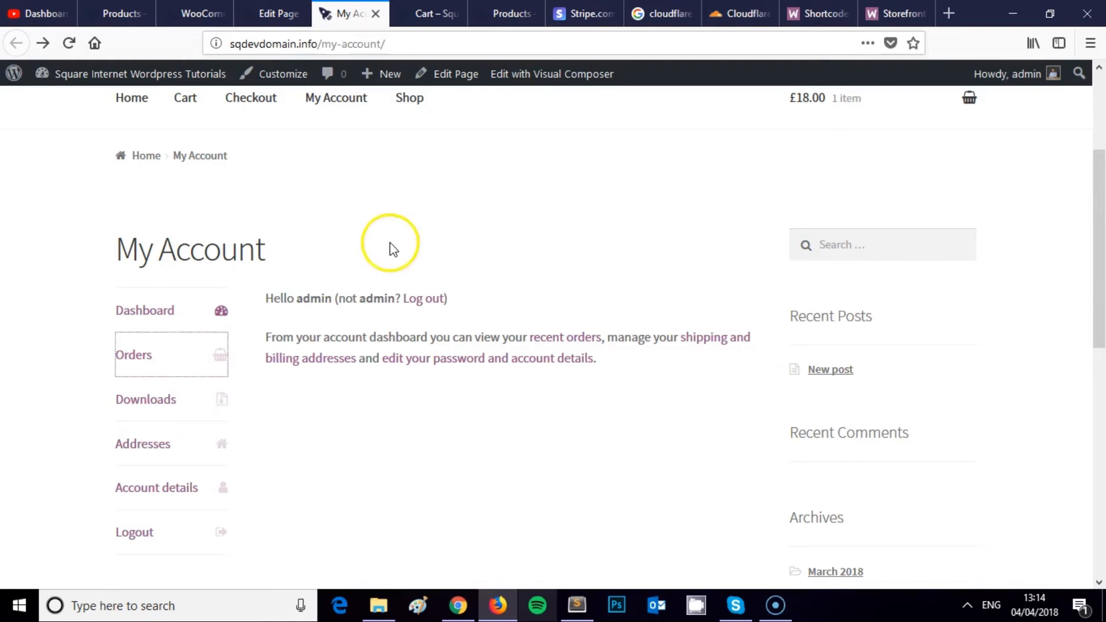